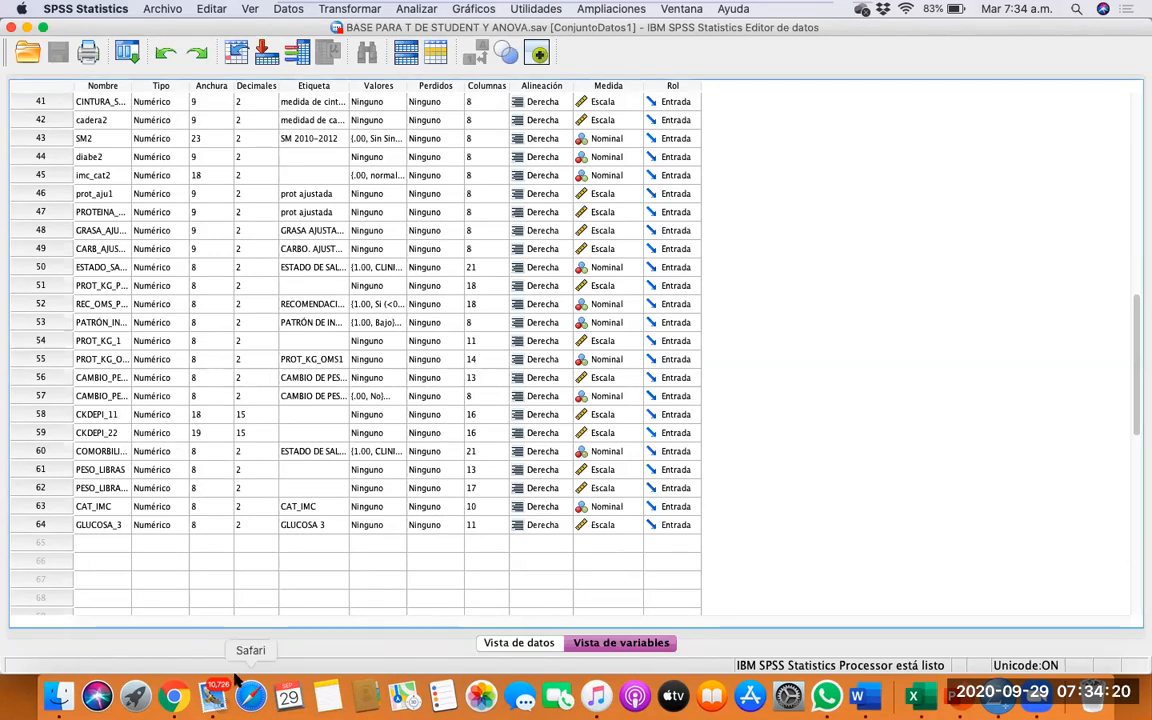
Open the Explore (Explorar) procedure from the descriptive statistics for the current dataset
scroll(258, 468, up, 10)
scroll(258, 468, up, 3)
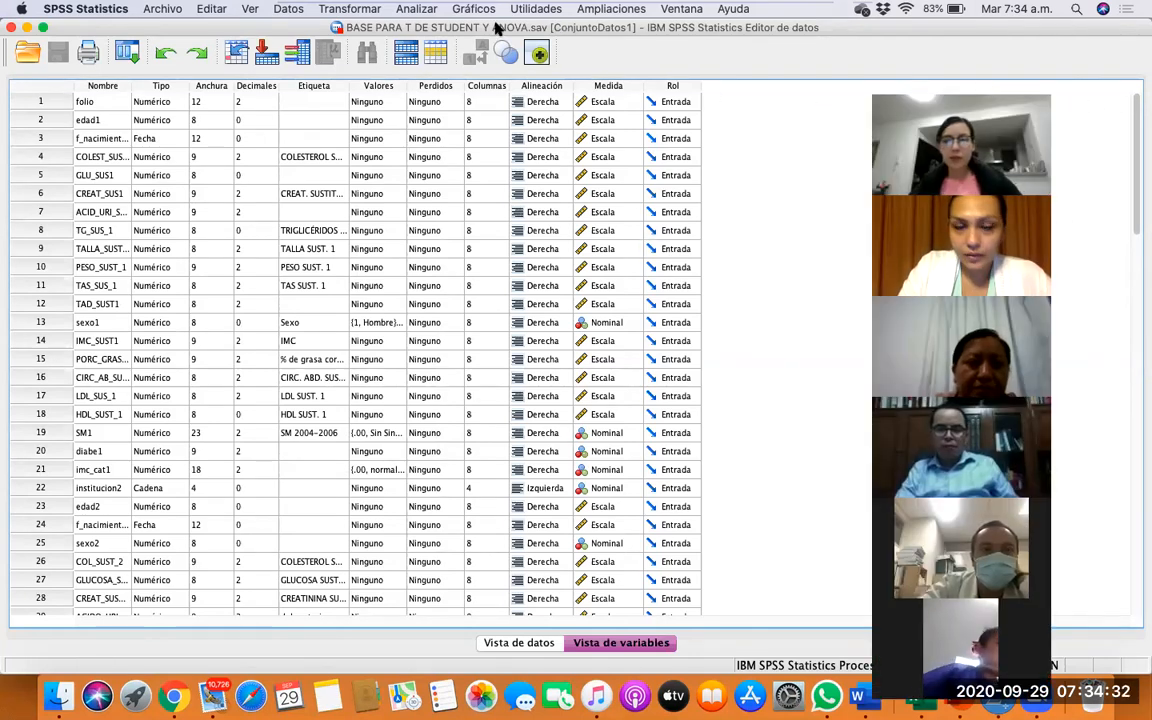
click(418, 9)
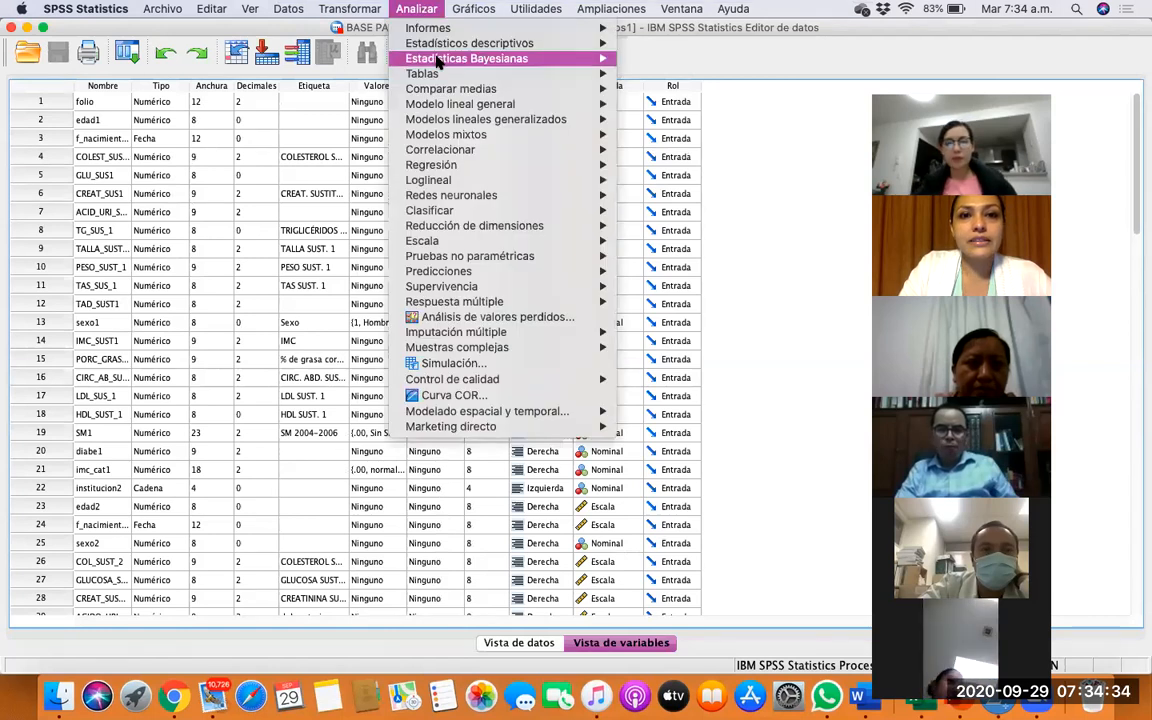
mouse_move(437, 47)
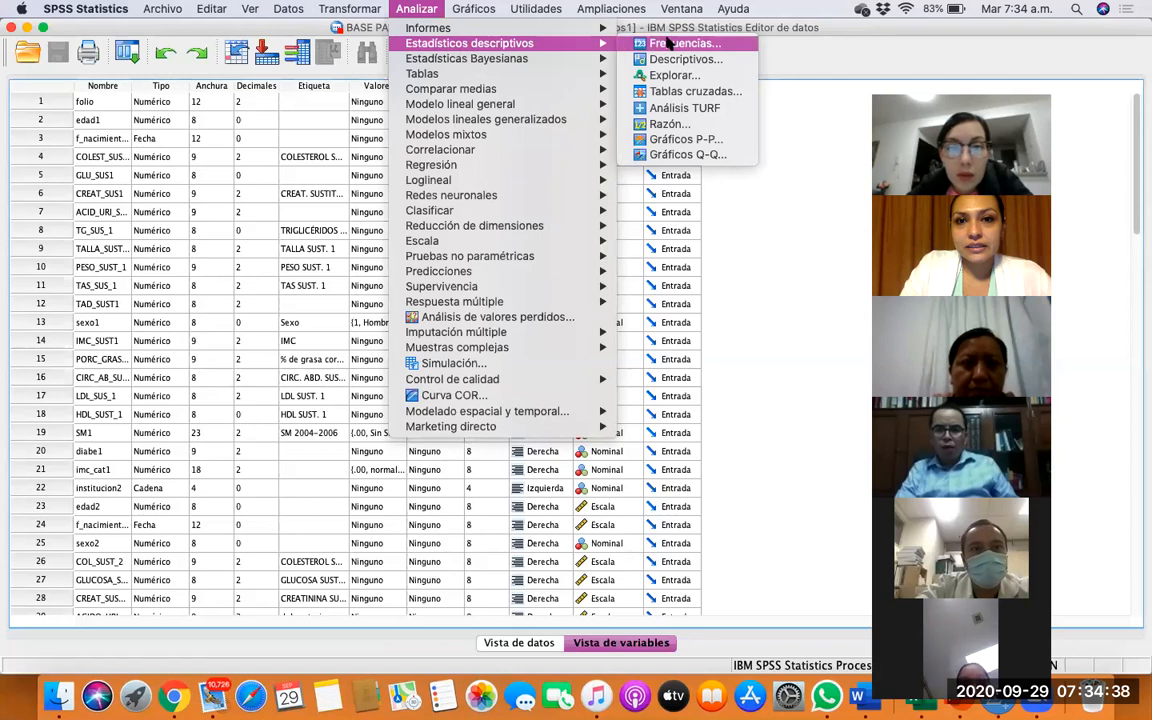
click(673, 75)
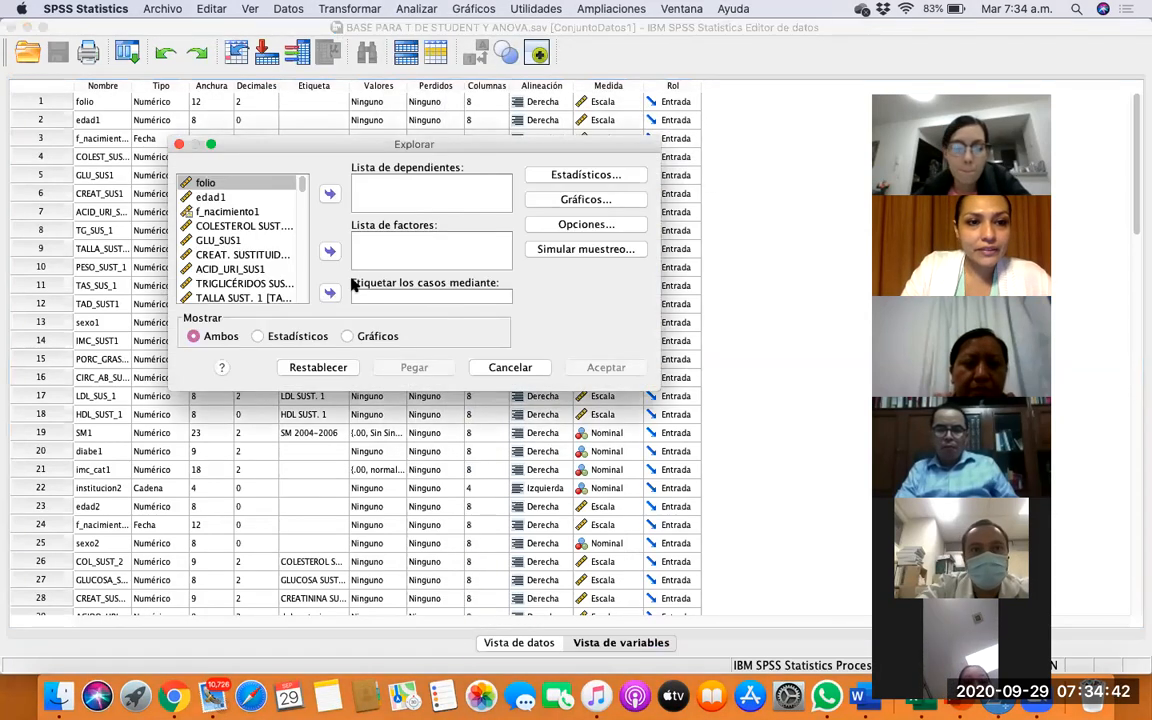
Add CKDEPI_11 and CREAT. SUSTITUIDA 1 to the Explore analysis as dependent variables
scroll(262, 218, down, 10)
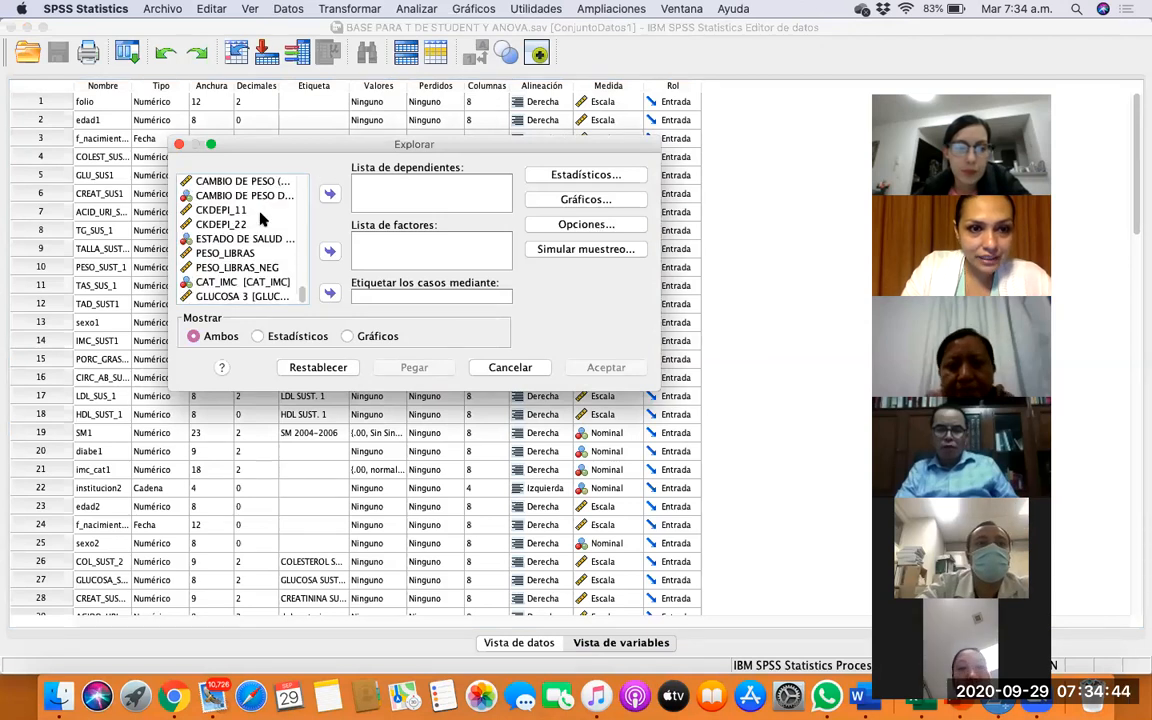
click(220, 210)
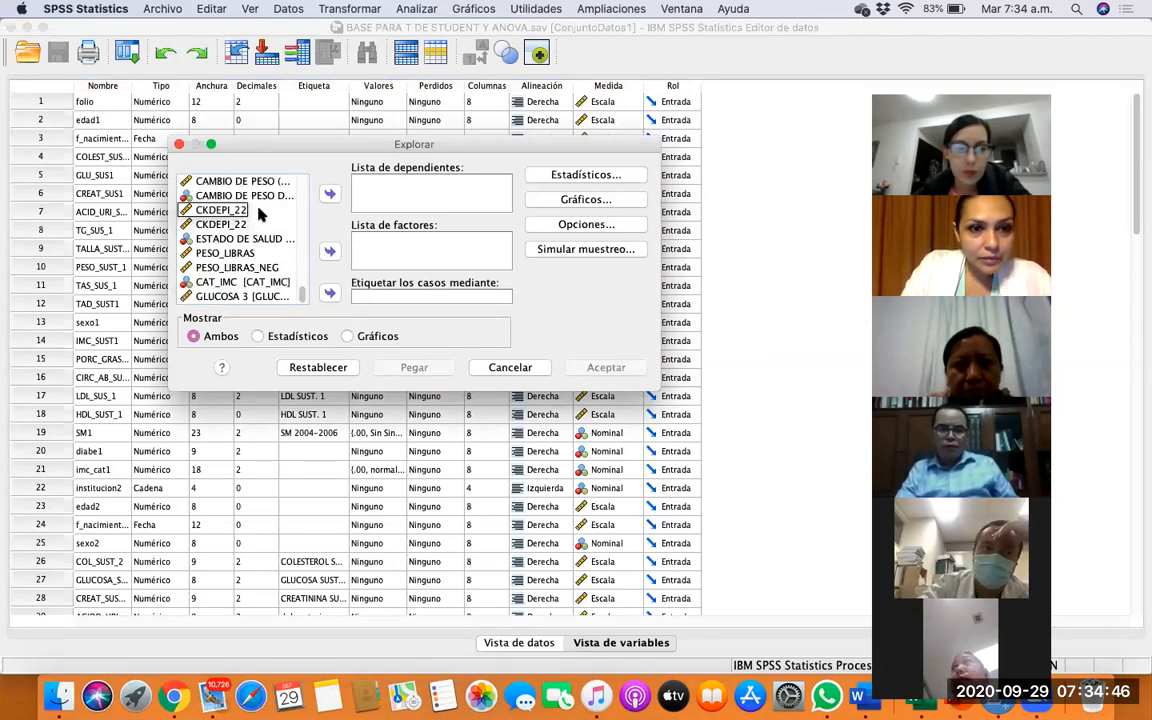
click(329, 193)
scroll(270, 225, up, 10)
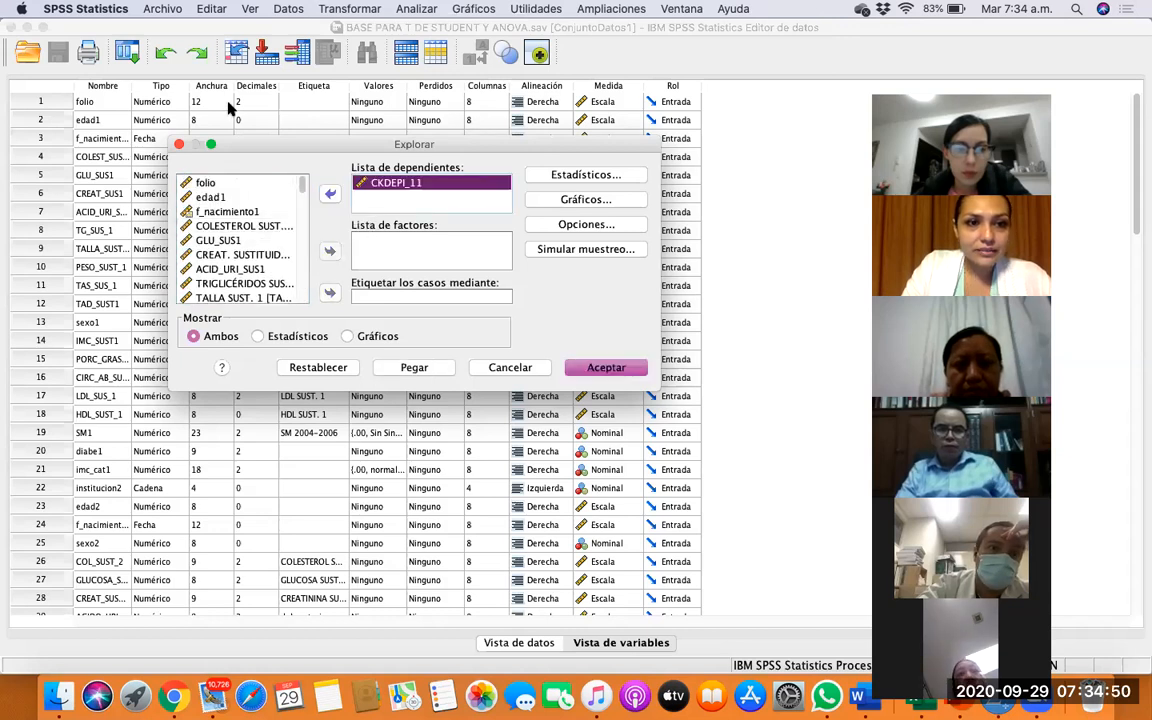
click(238, 255)
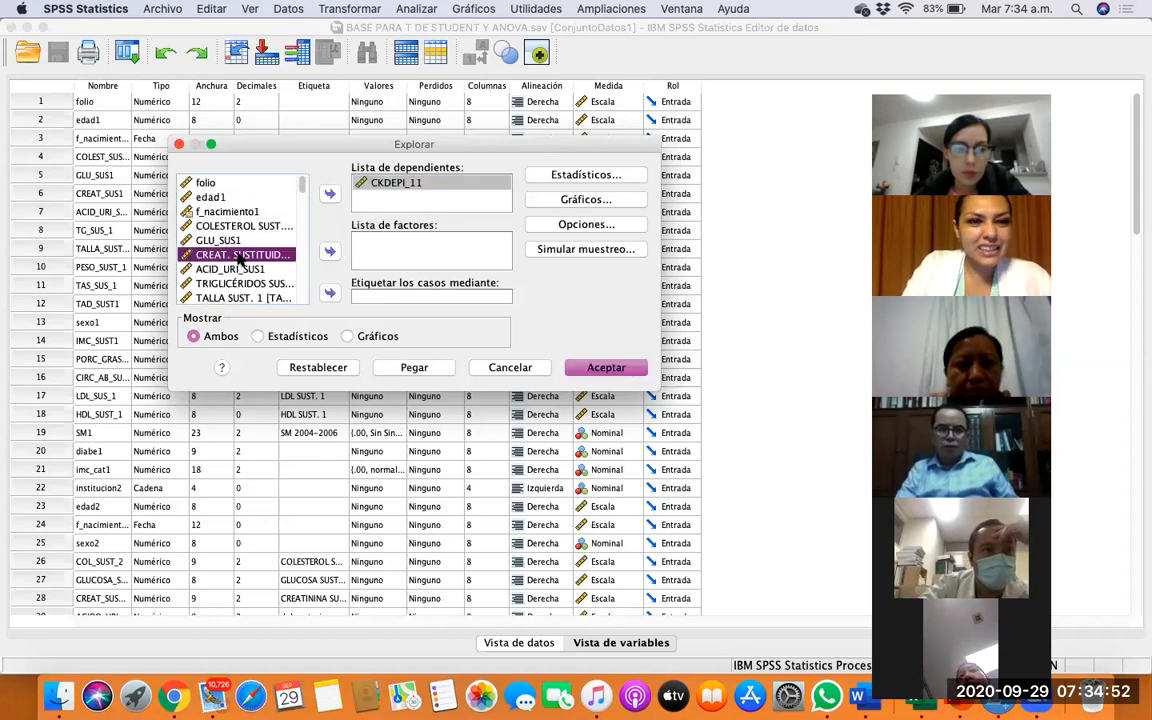
click(329, 193)
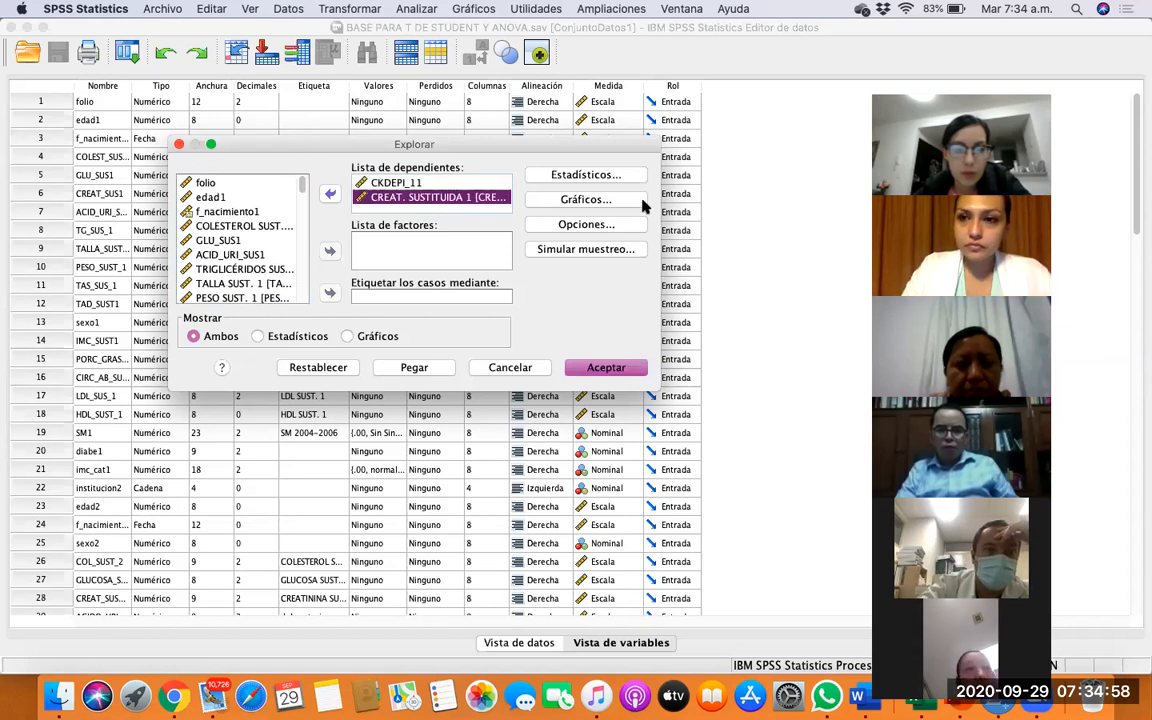
drag(1037, 65, 881, 21)
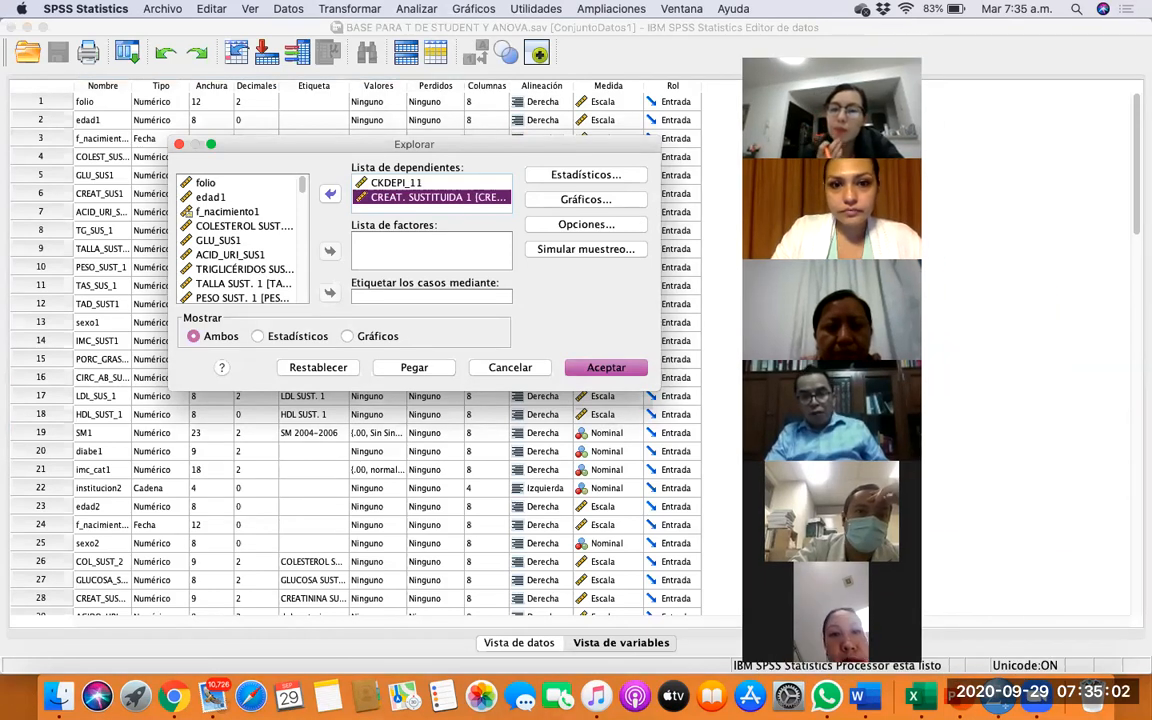
click(608, 175)
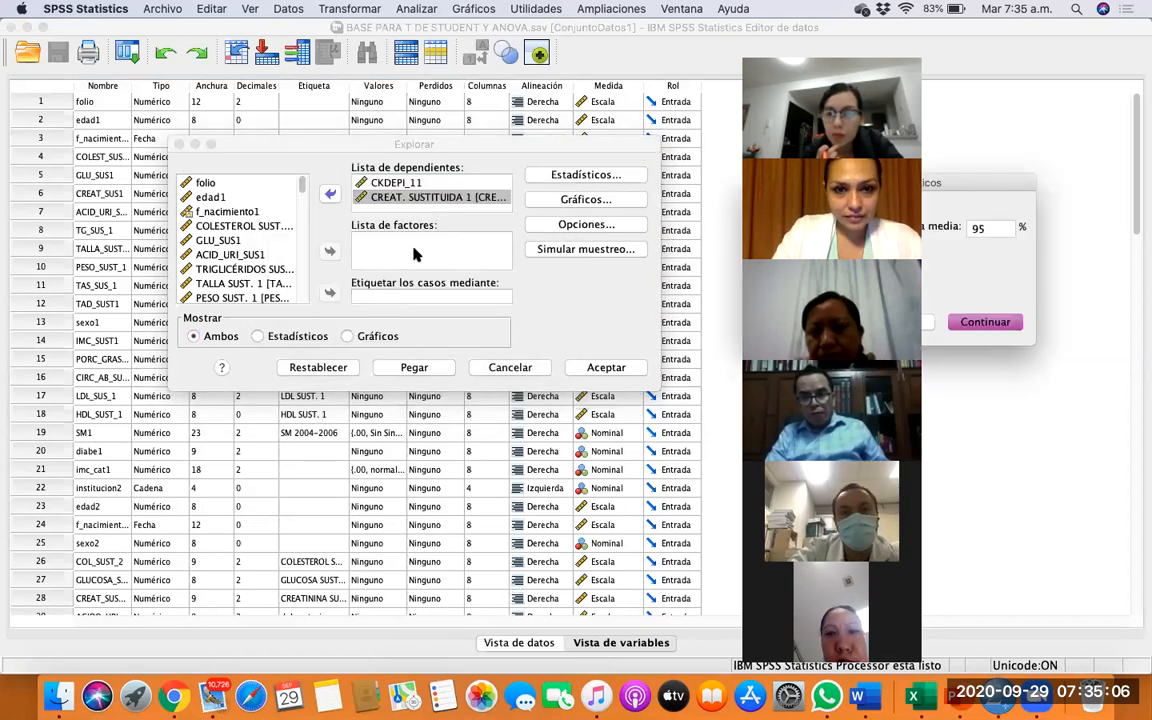
drag(420, 140, 349, 134)
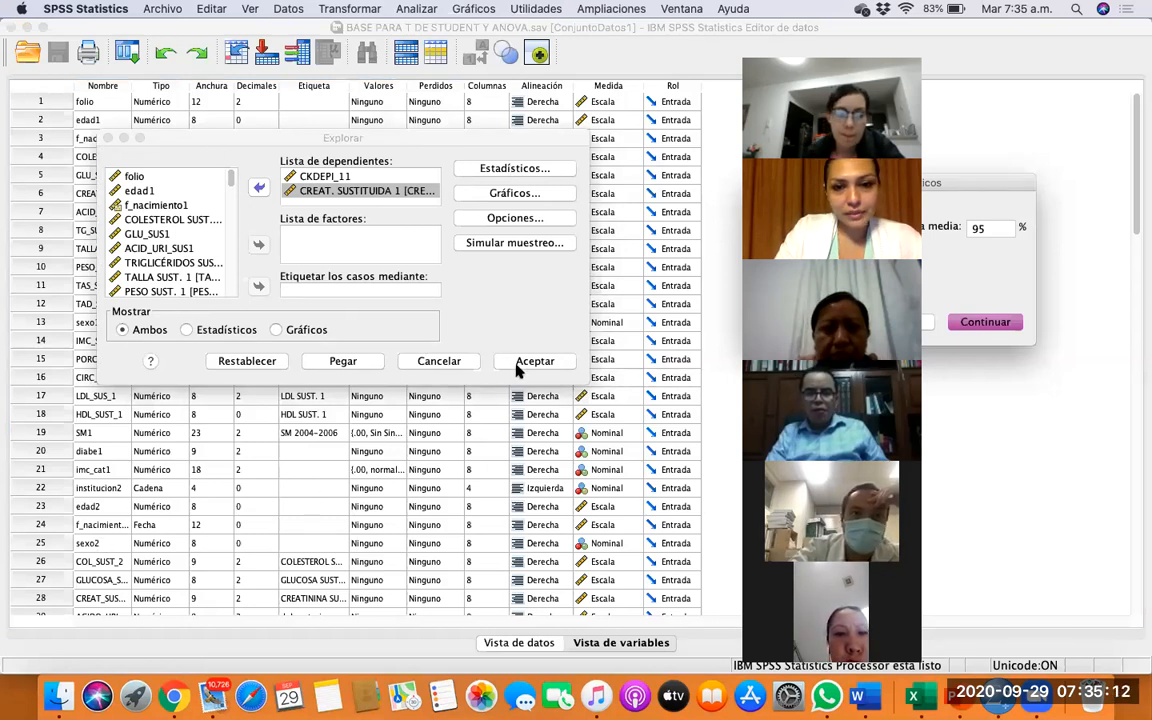
click(52, 12)
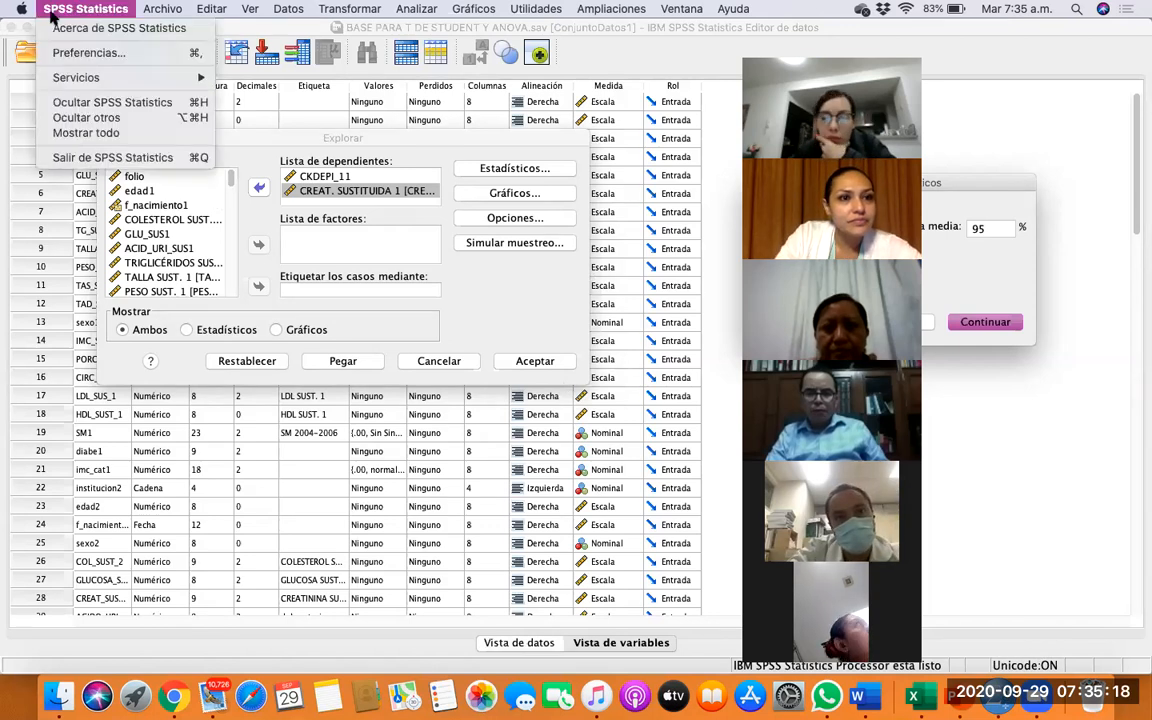
click(19, 12)
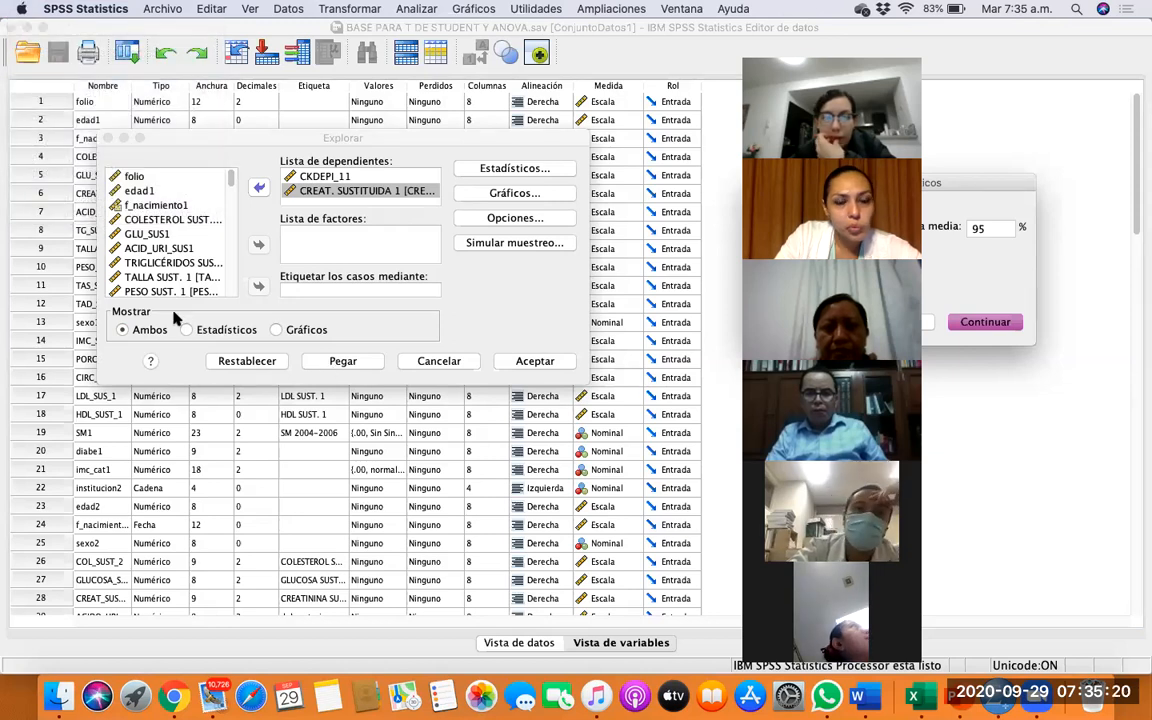
click(8, 10)
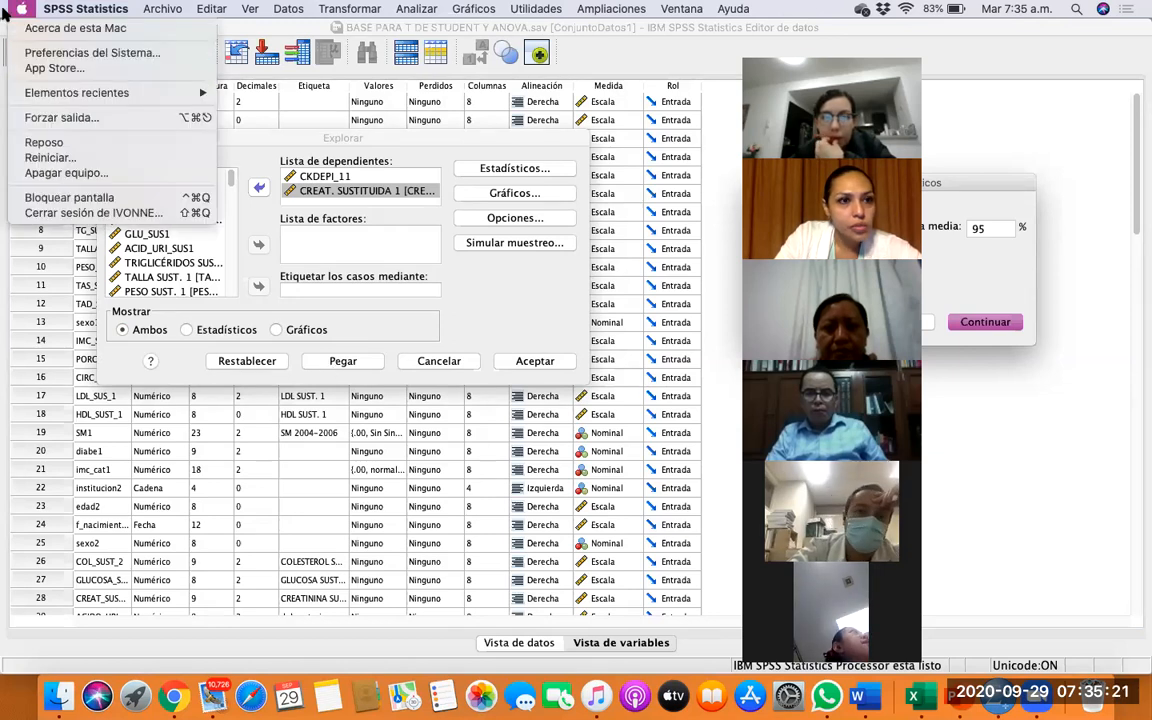
click(60, 118)
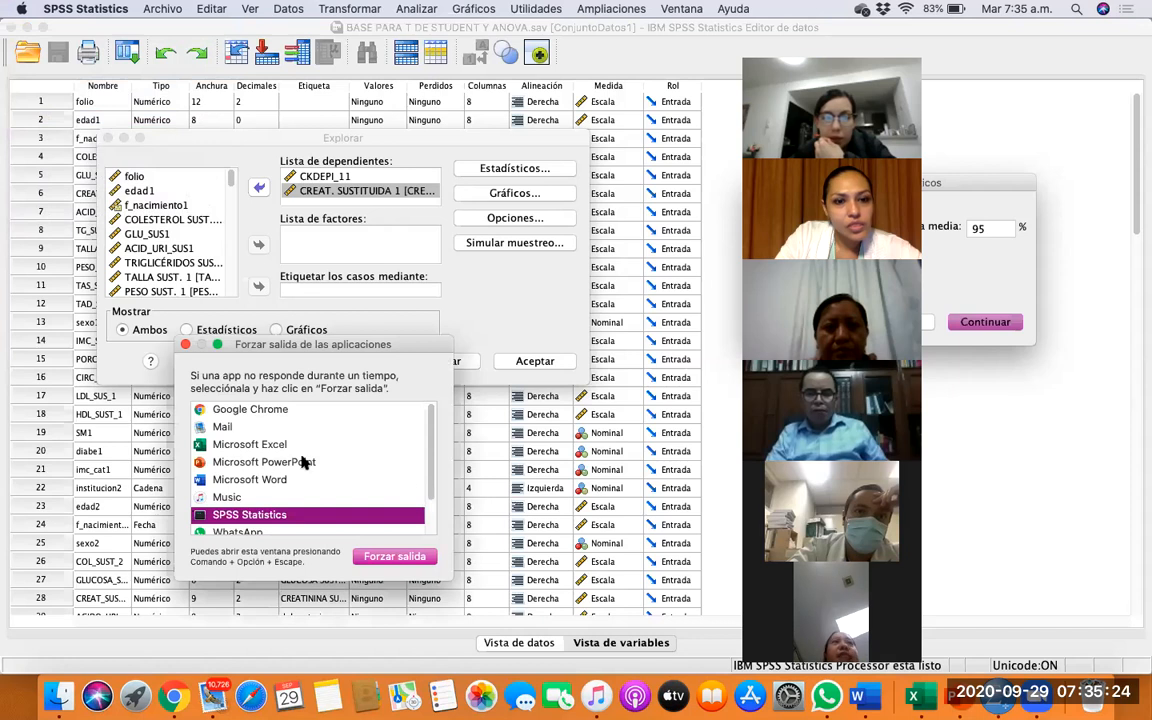
click(186, 344)
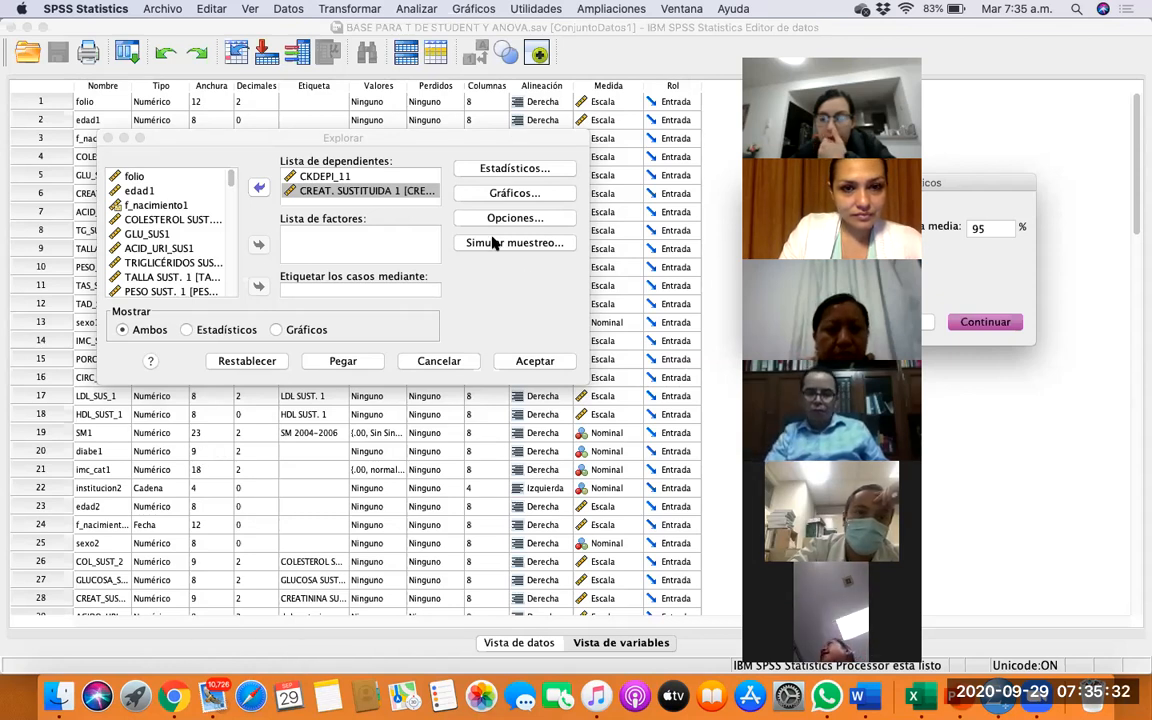
key(Return)
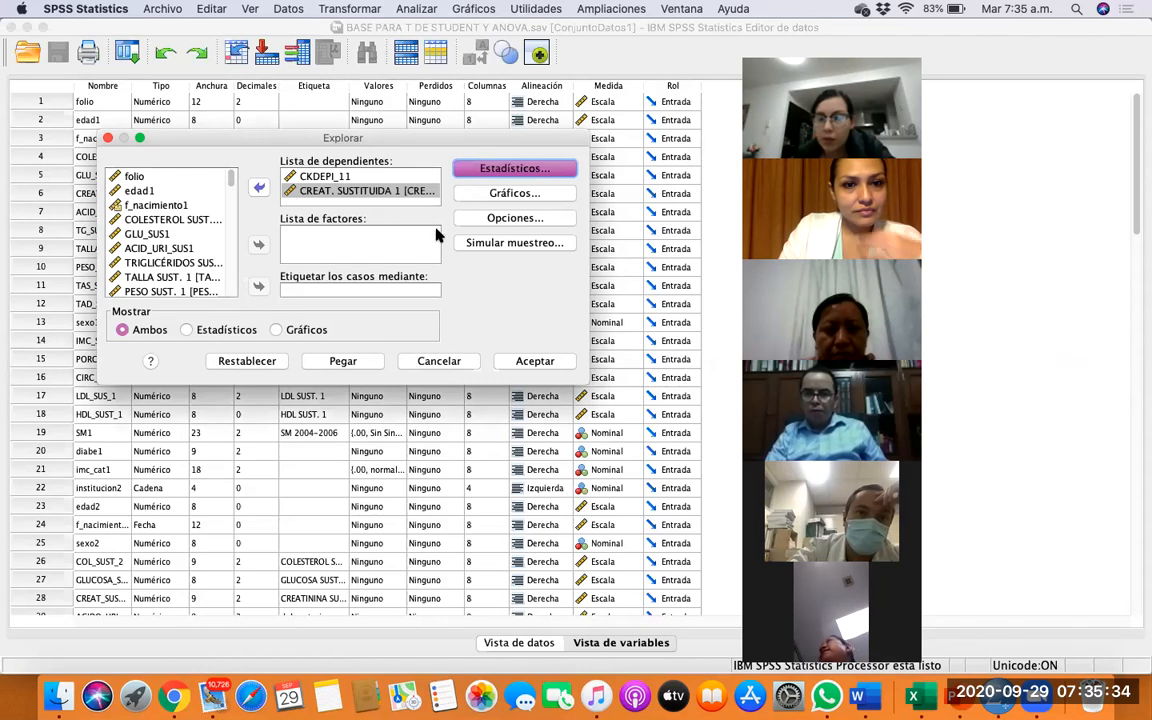
click(507, 170)
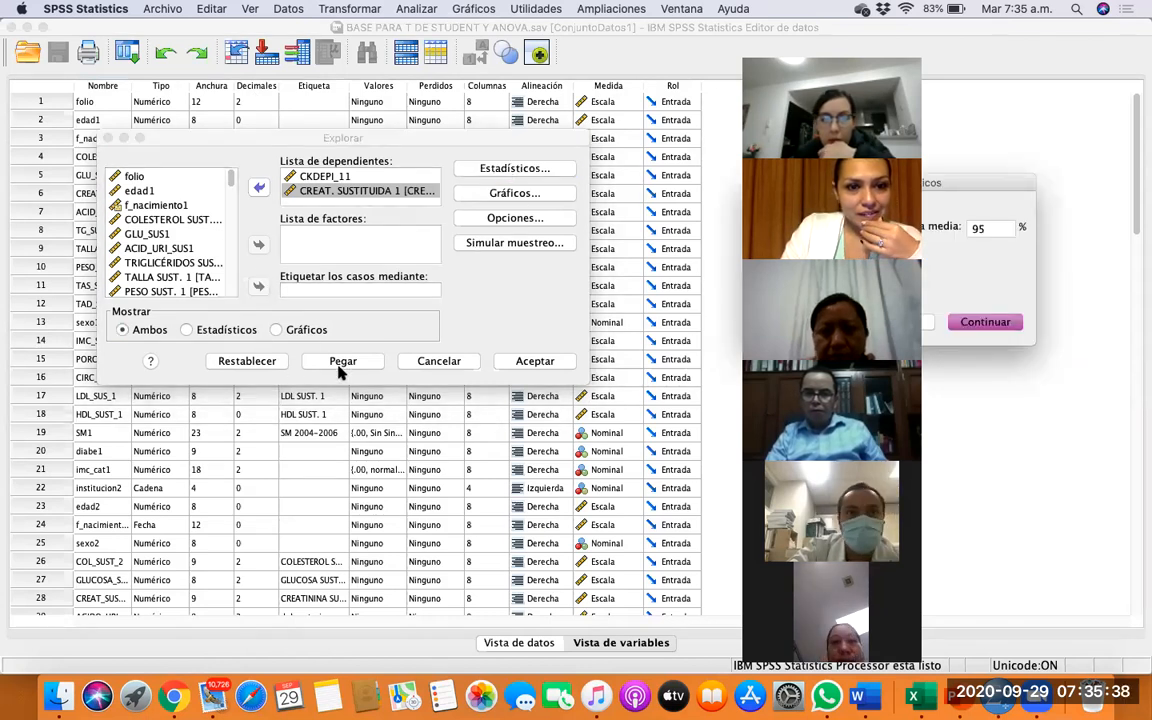
key(Return)
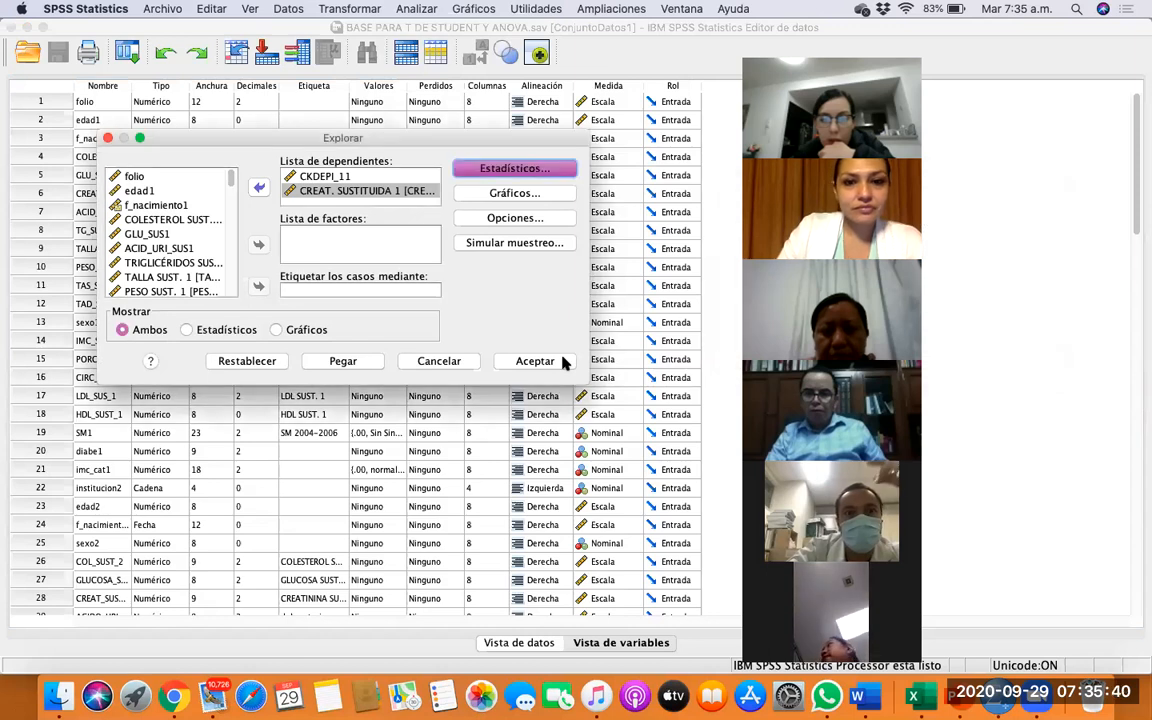
Run the Explore analysis and examine the descriptives table and stem-and-leaf plots of both variables
click(560, 361)
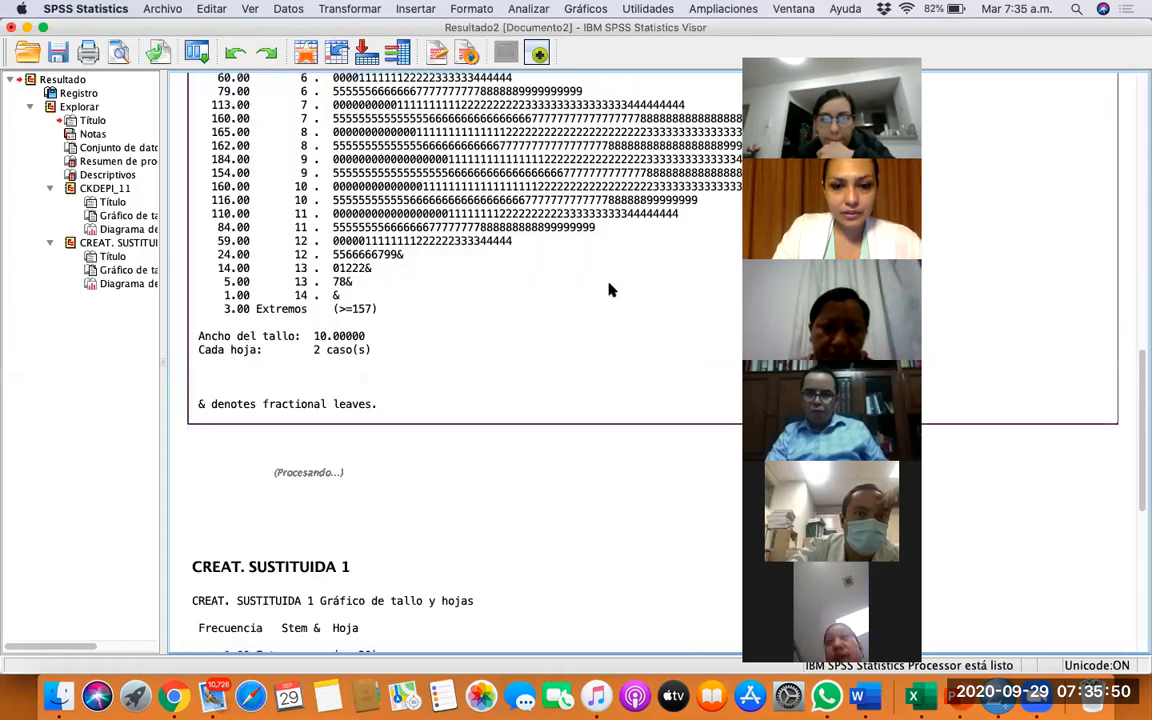
scroll(610, 286, up, 15)
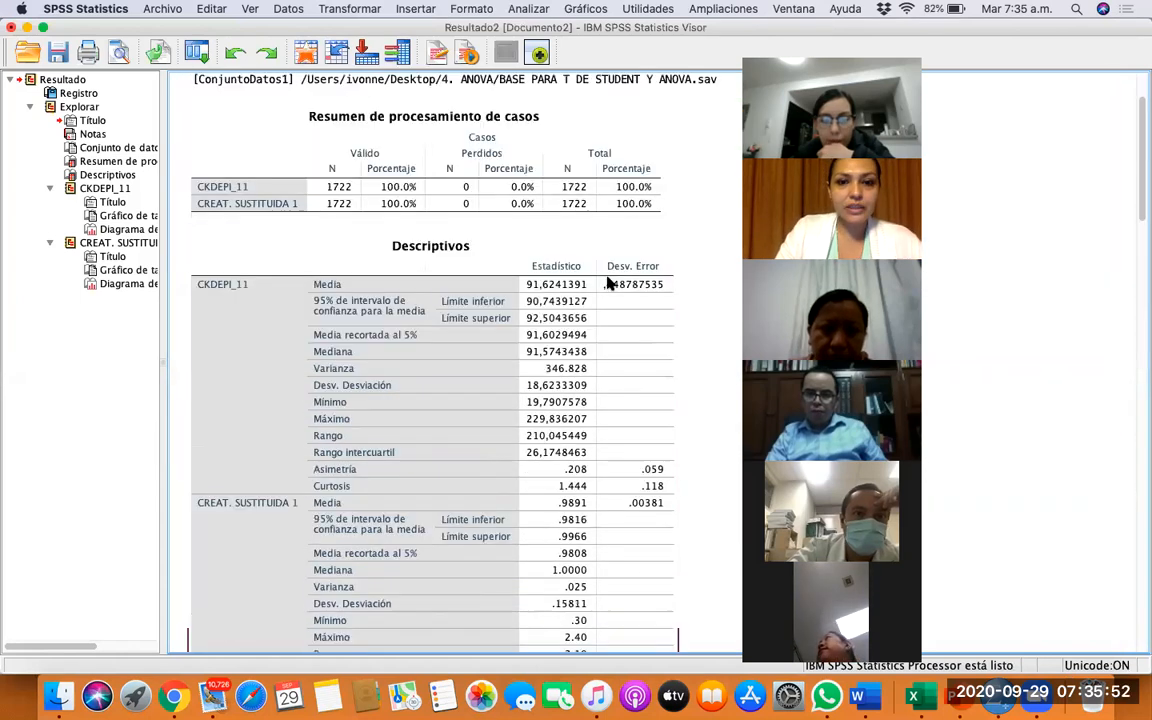
scroll(610, 286, down, 2)
scroll(610, 285, down, 2)
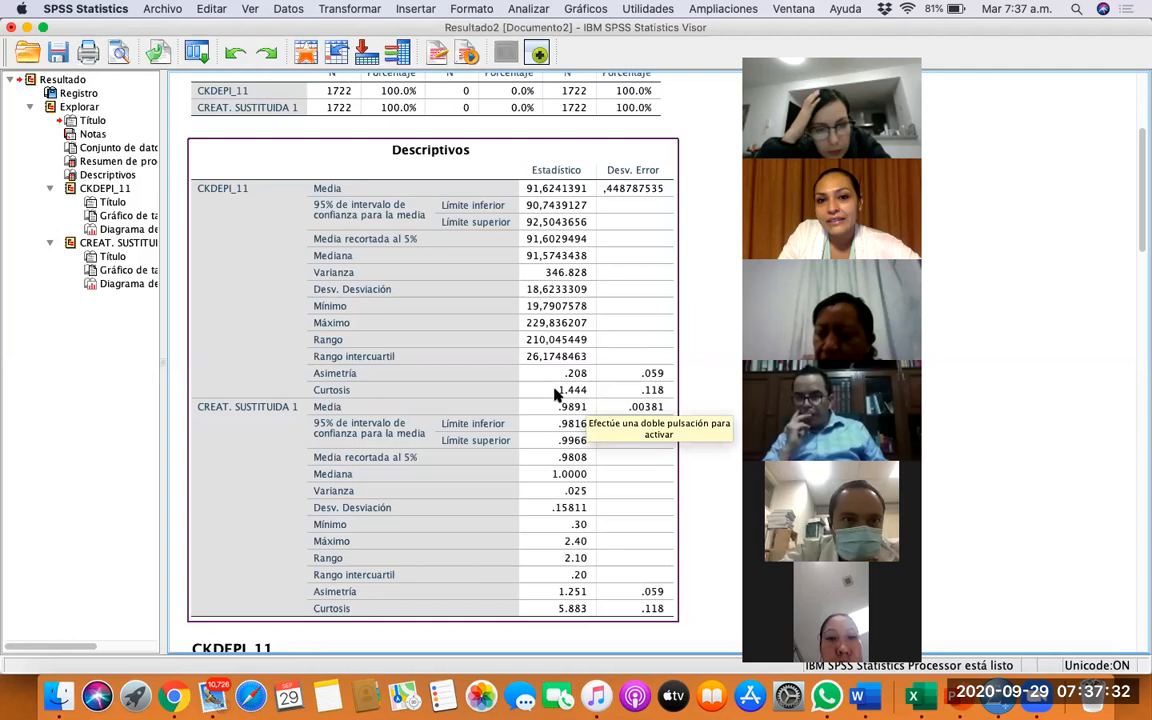
scroll(585, 400, down, 5)
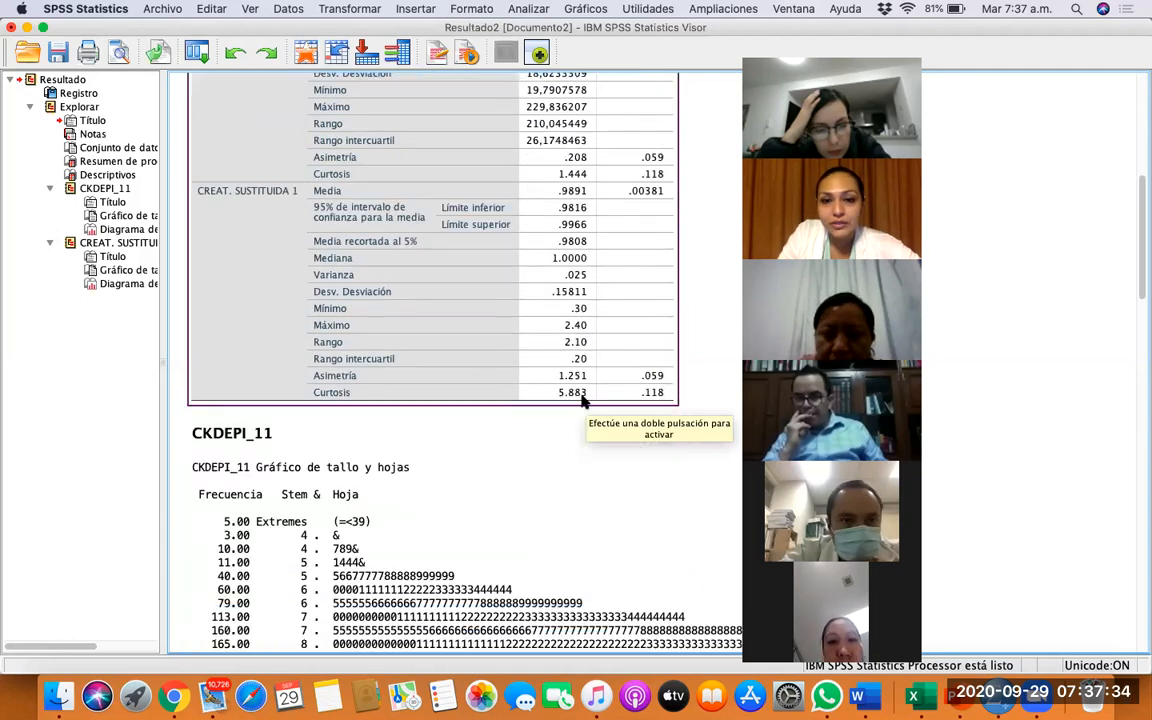
scroll(585, 402, down, 20)
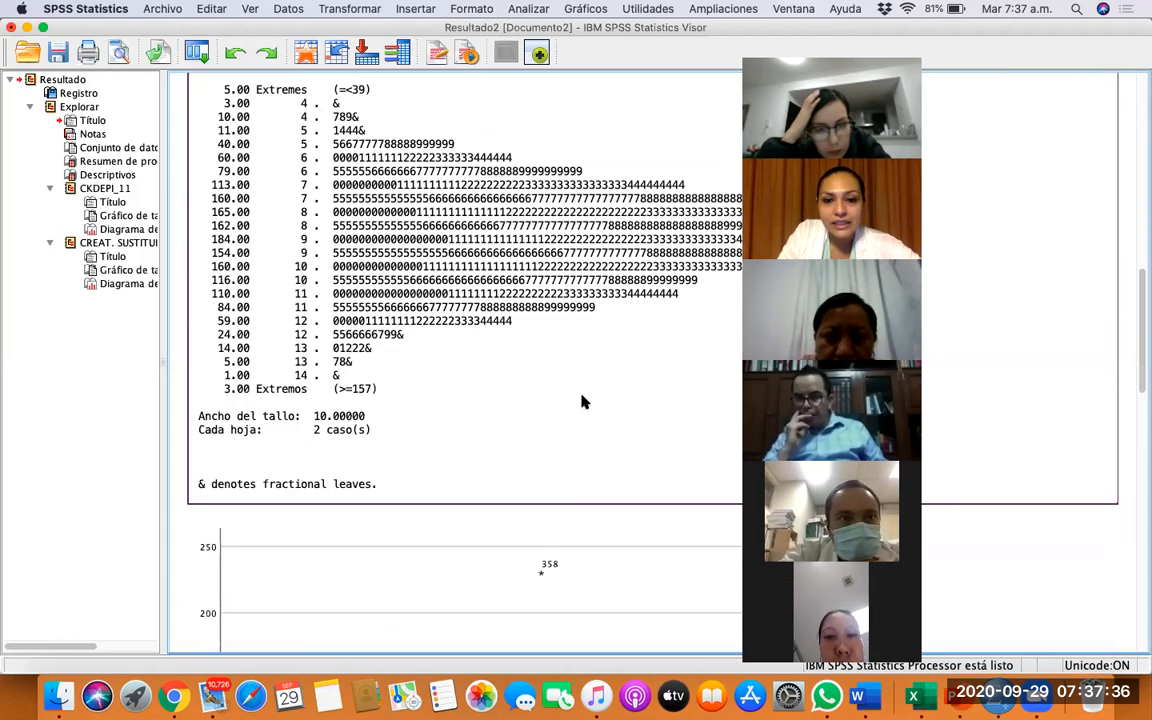
scroll(585, 402, up, 8)
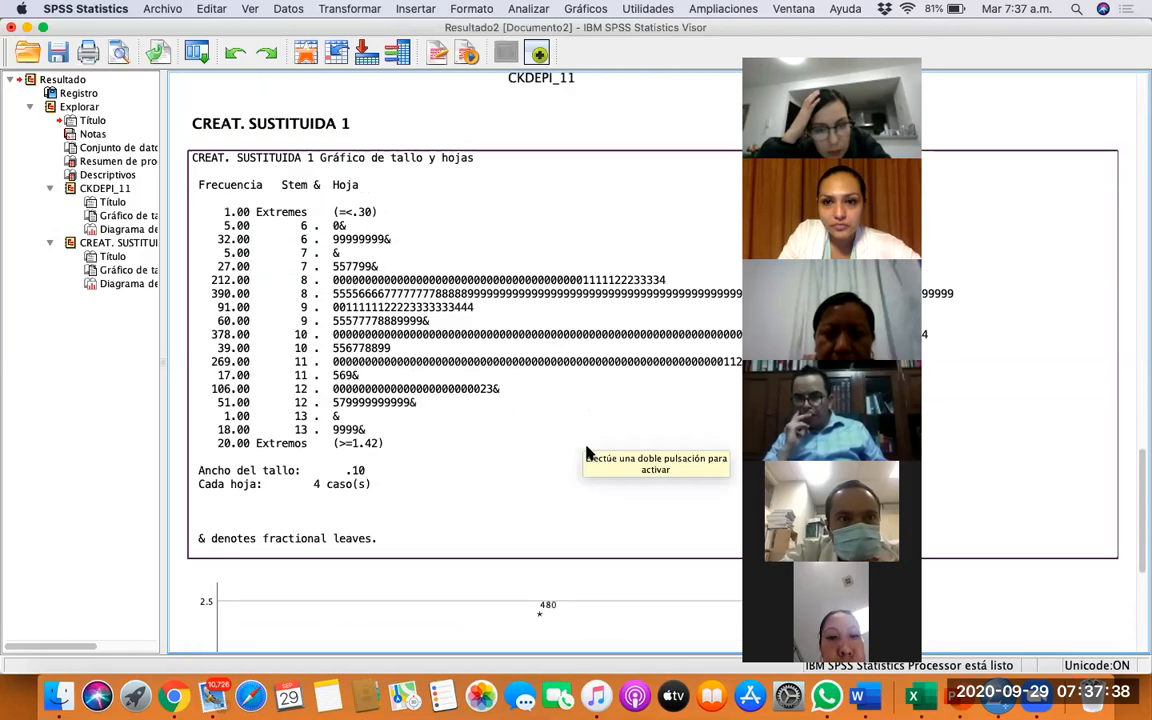
Rerun Explore with normality plots with tests enabled and stem-and-leaf plots disabled, and examine the Pruebas de normalidad table
click(197, 51)
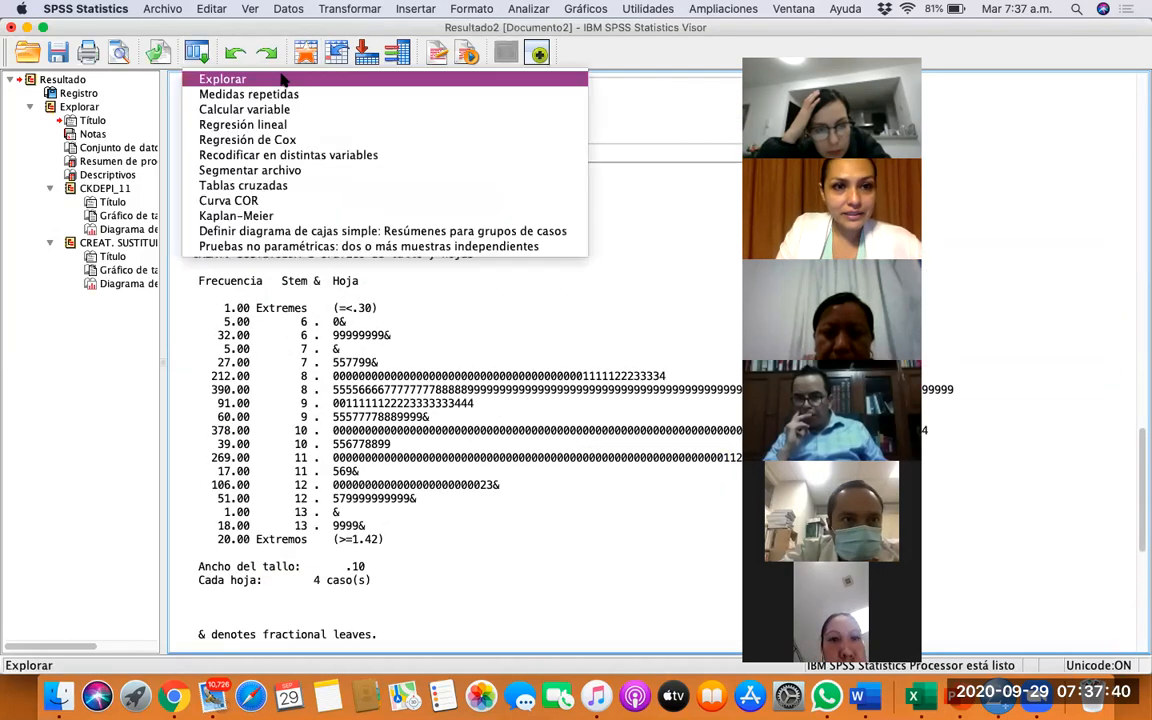
click(283, 79)
click(503, 195)
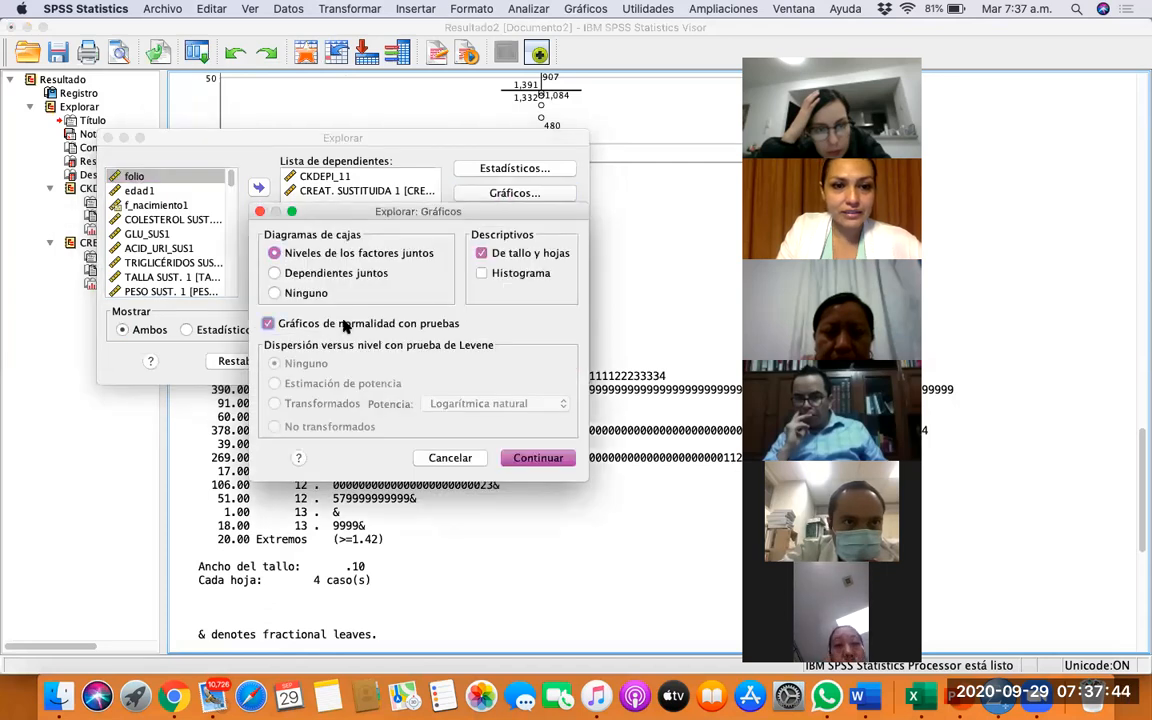
click(482, 253)
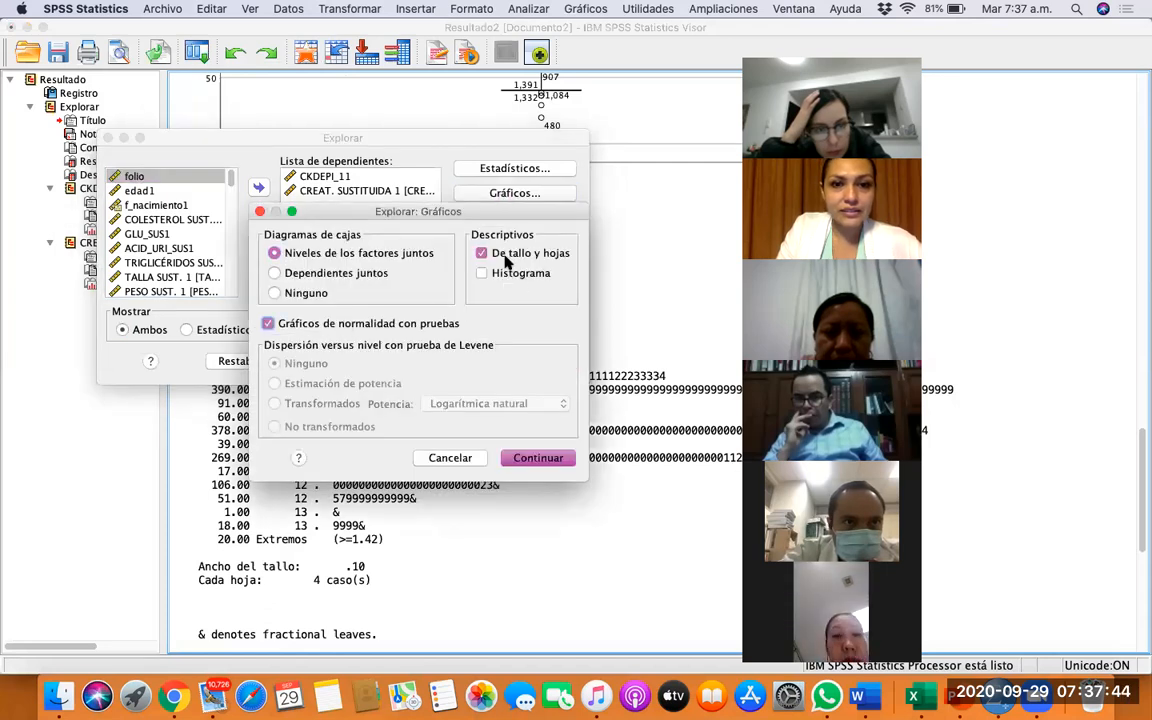
click(538, 458)
click(540, 361)
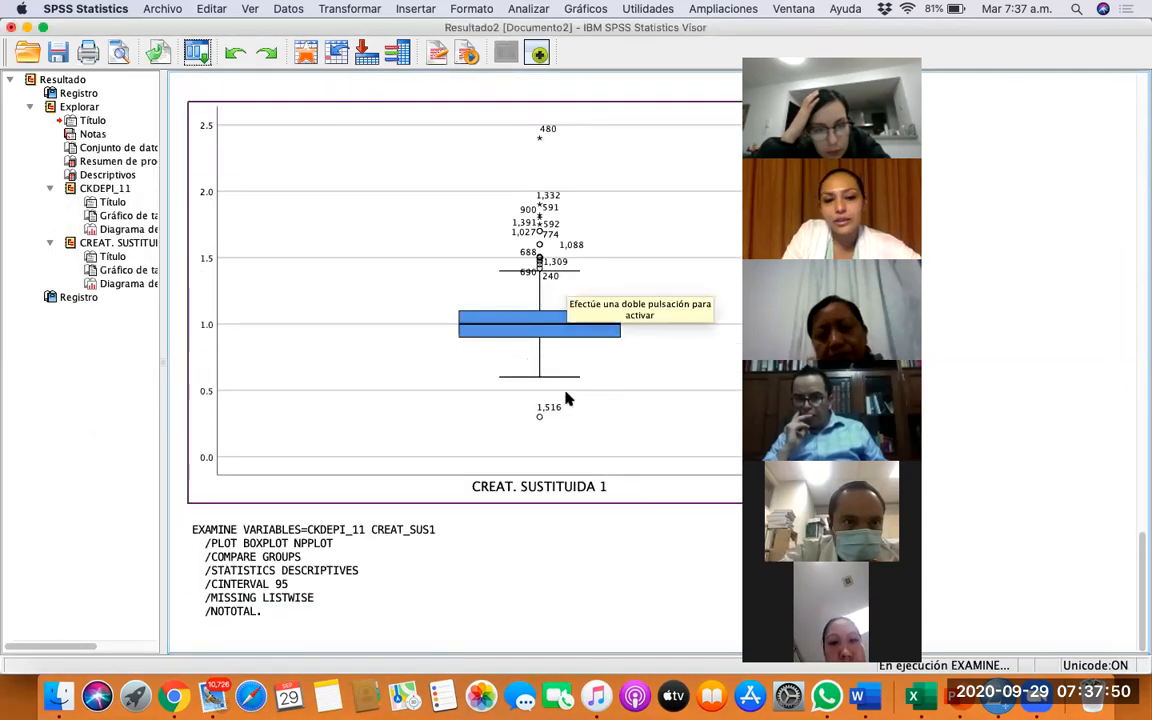
scroll(565, 398, down, 3)
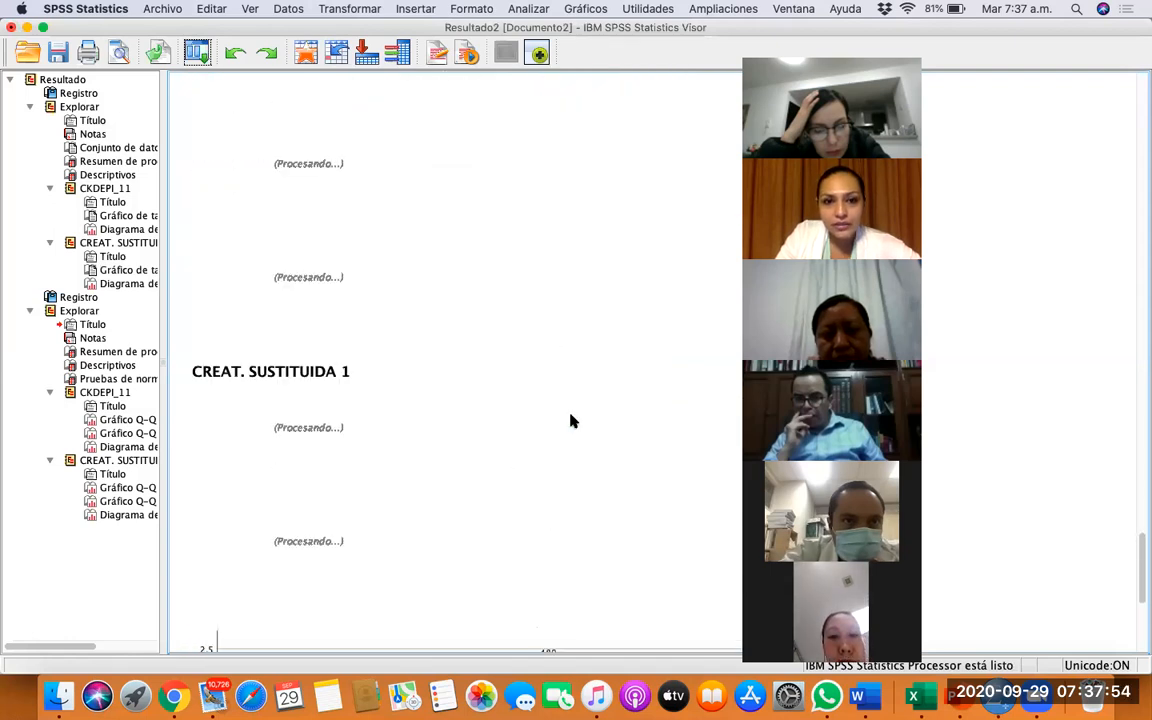
click(440, 288)
scroll(348, 290, up, 1)
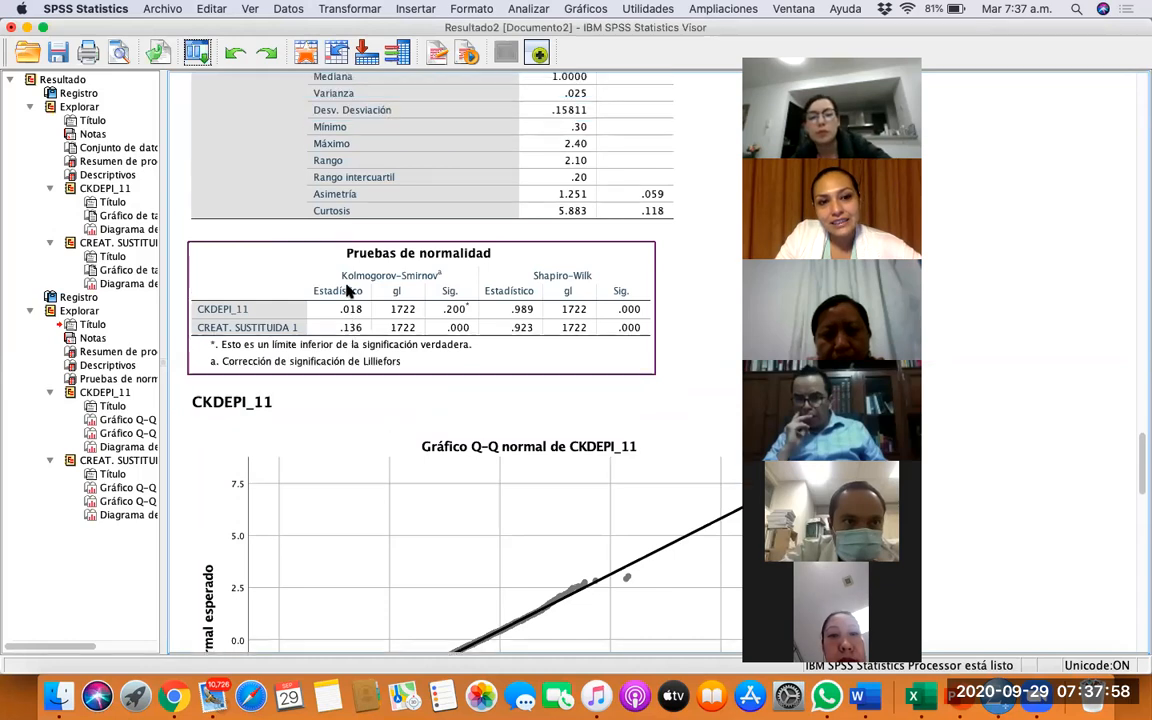
scroll(348, 290, up, 1)
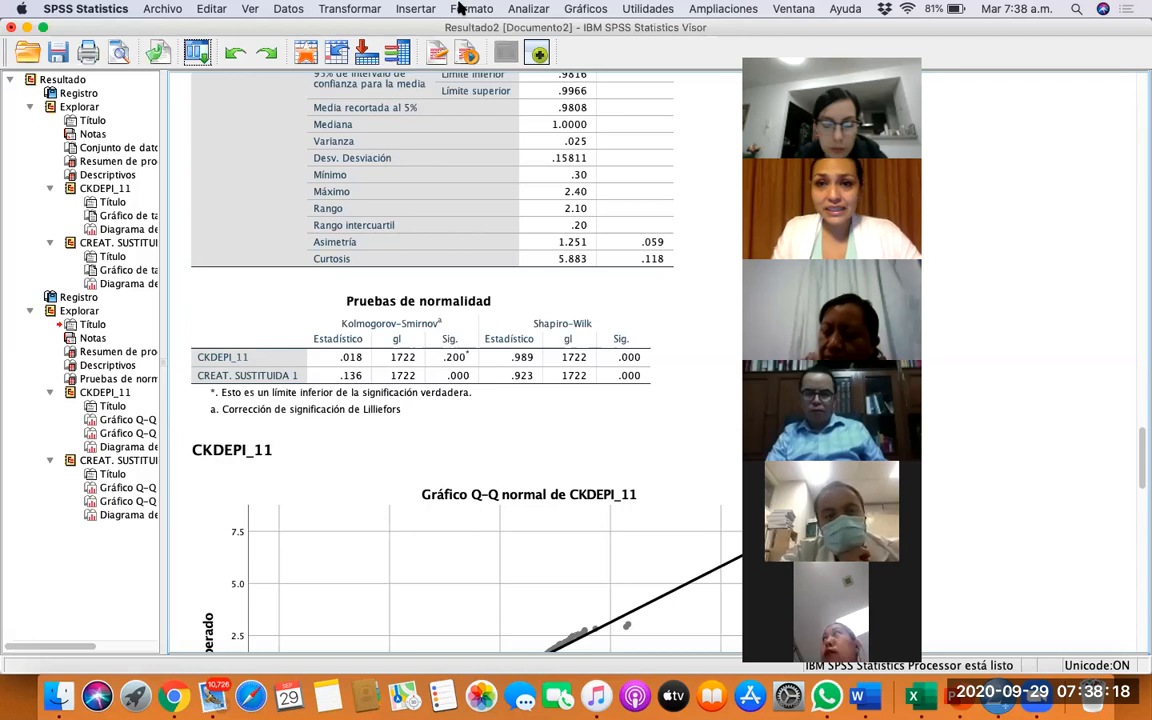
Set up a one-way ANOVA (ANOVA de un factor) with CKDEPI_11 as the dependent variable and CAT_IMC as the factor
click(513, 8)
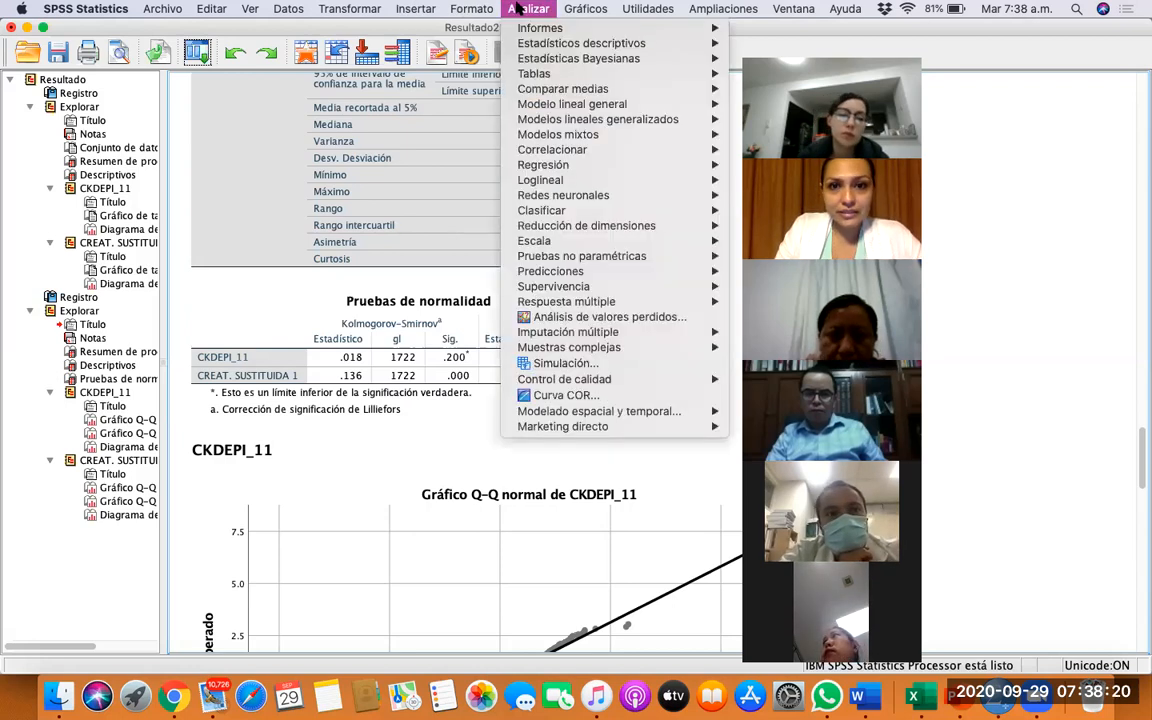
mouse_move(524, 44)
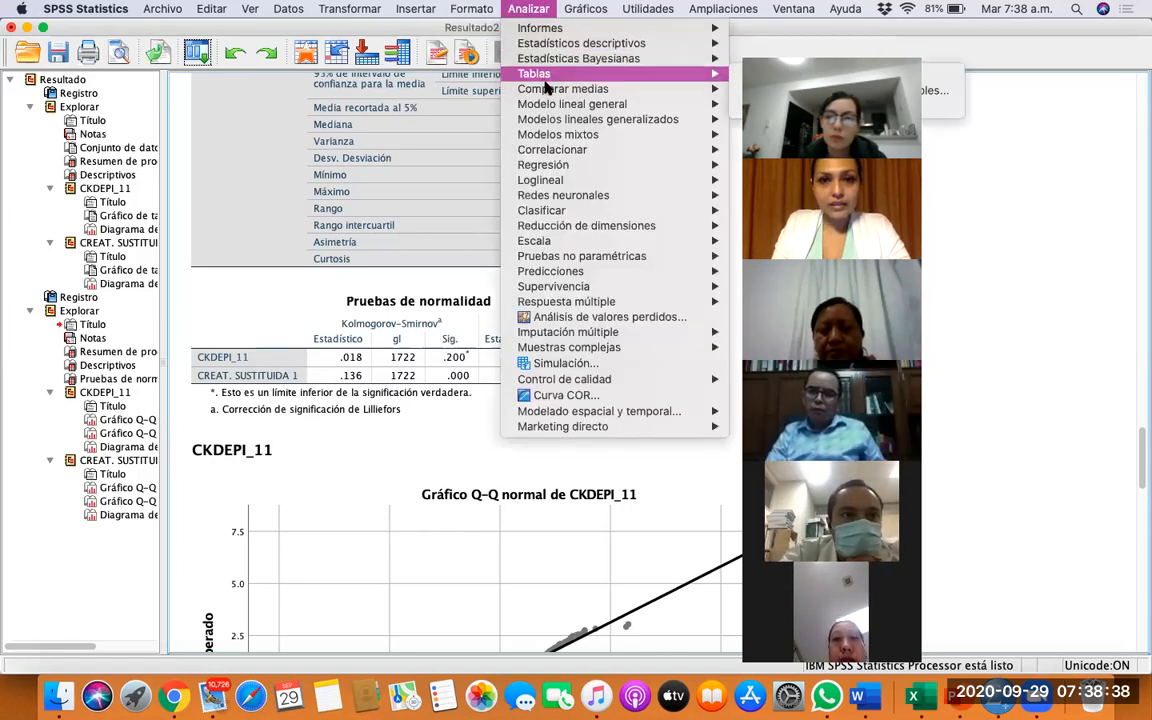
mouse_move(546, 89)
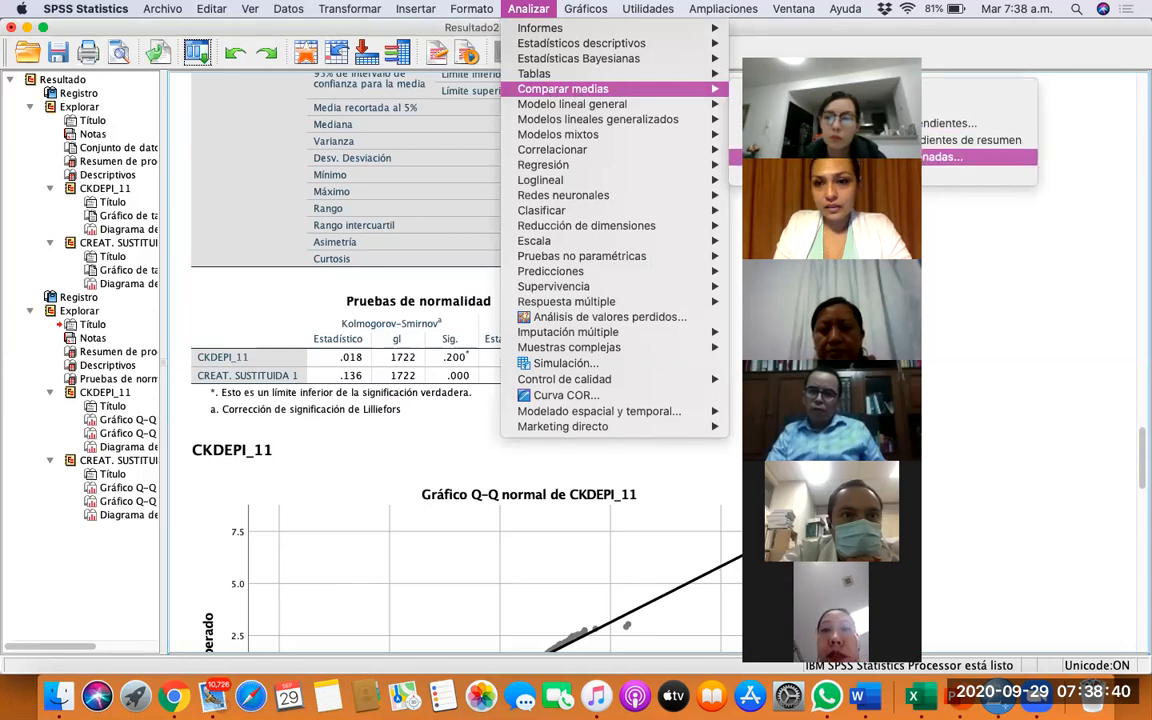
click(965, 173)
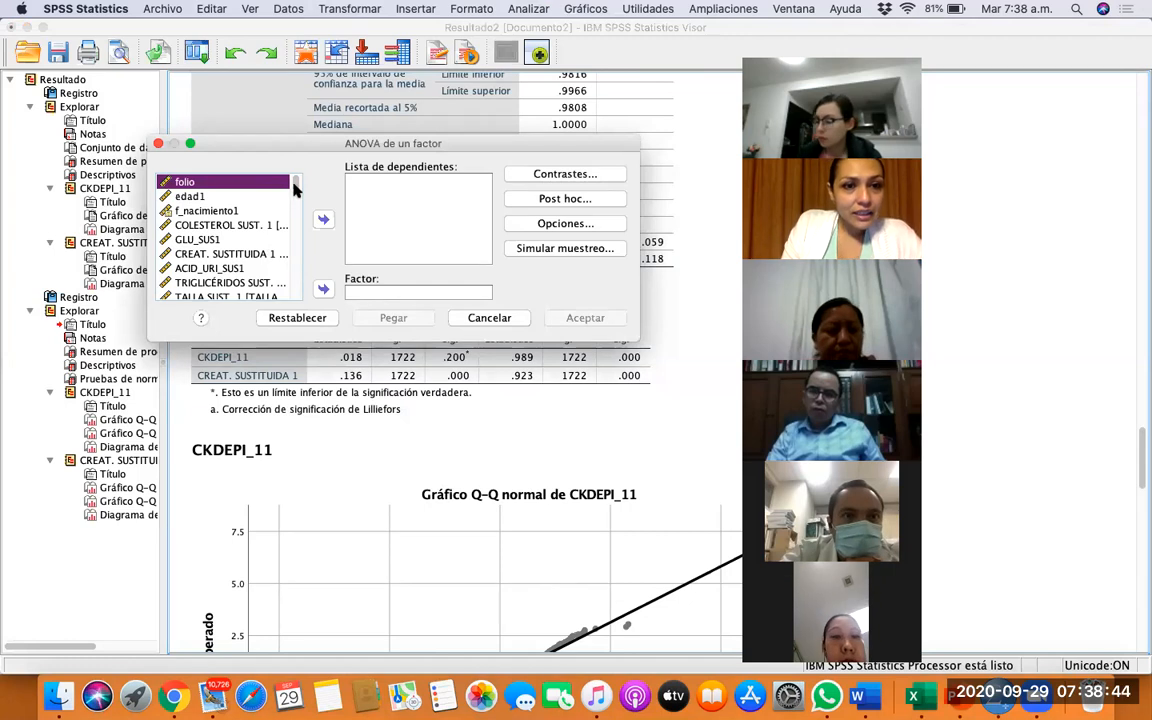
drag(295, 188, 307, 333)
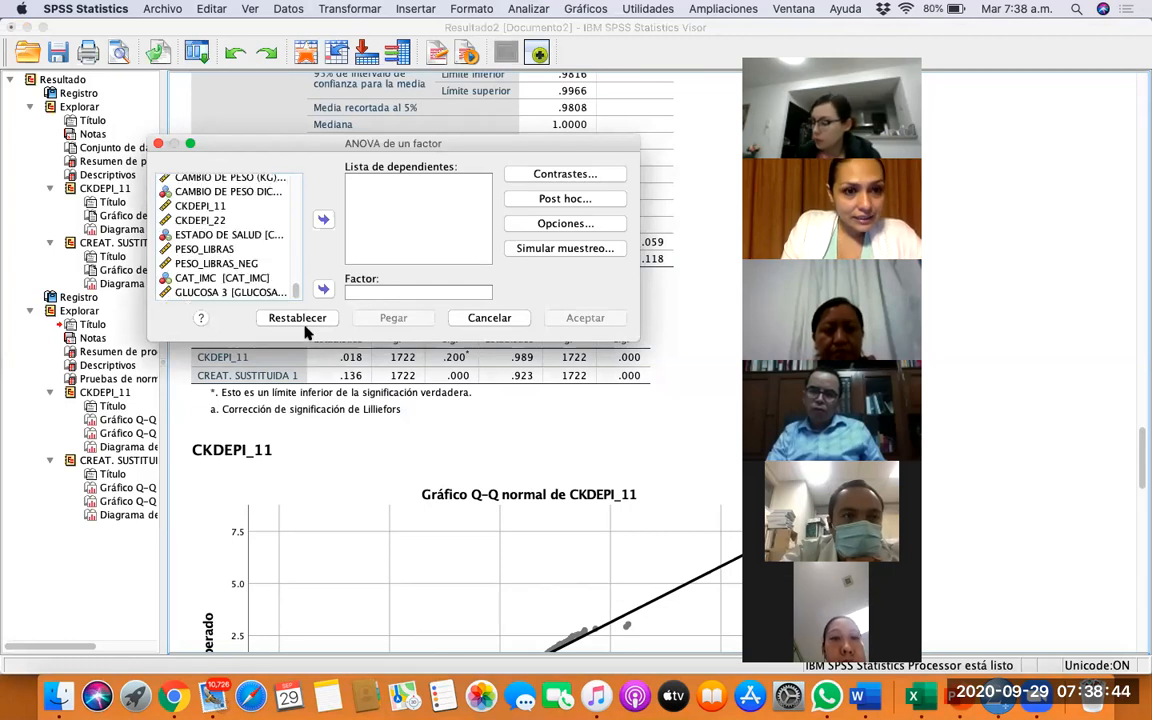
click(245, 205)
click(323, 221)
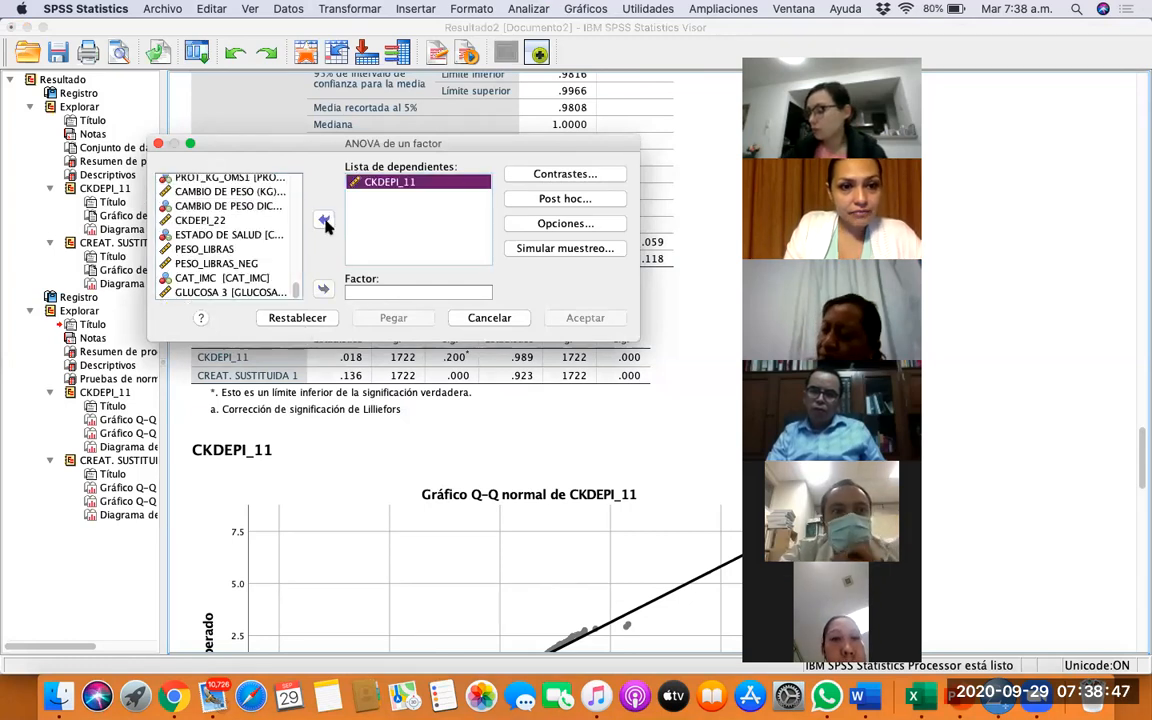
click(272, 279)
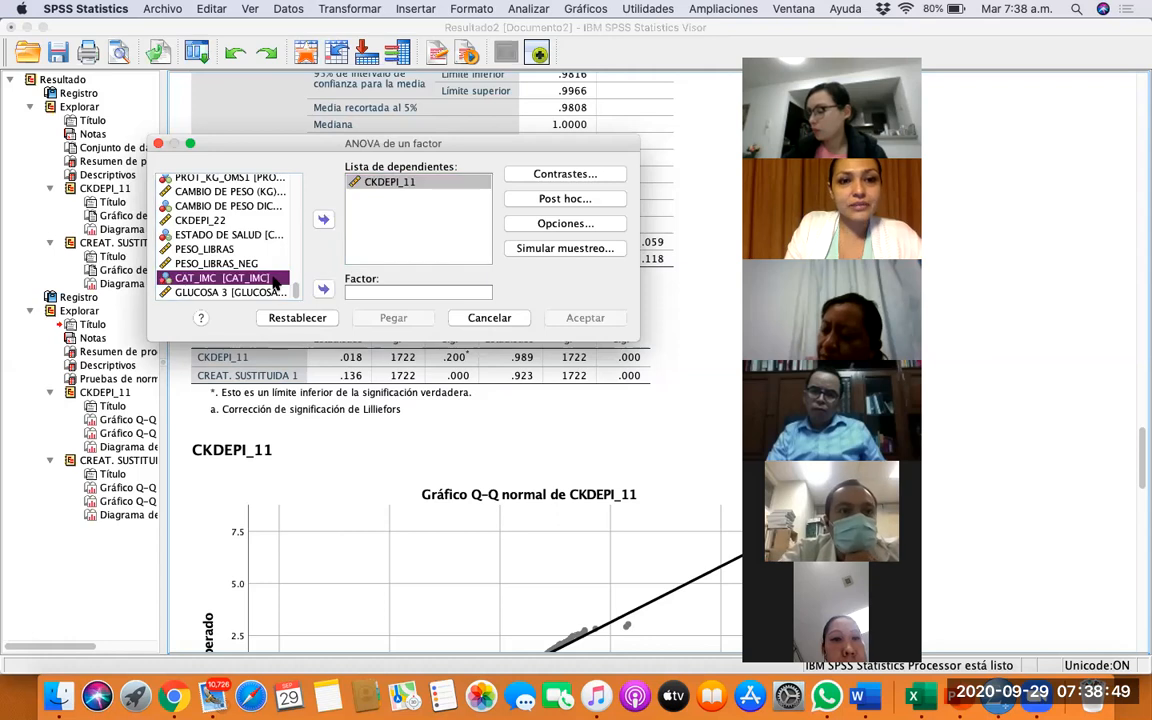
click(323, 290)
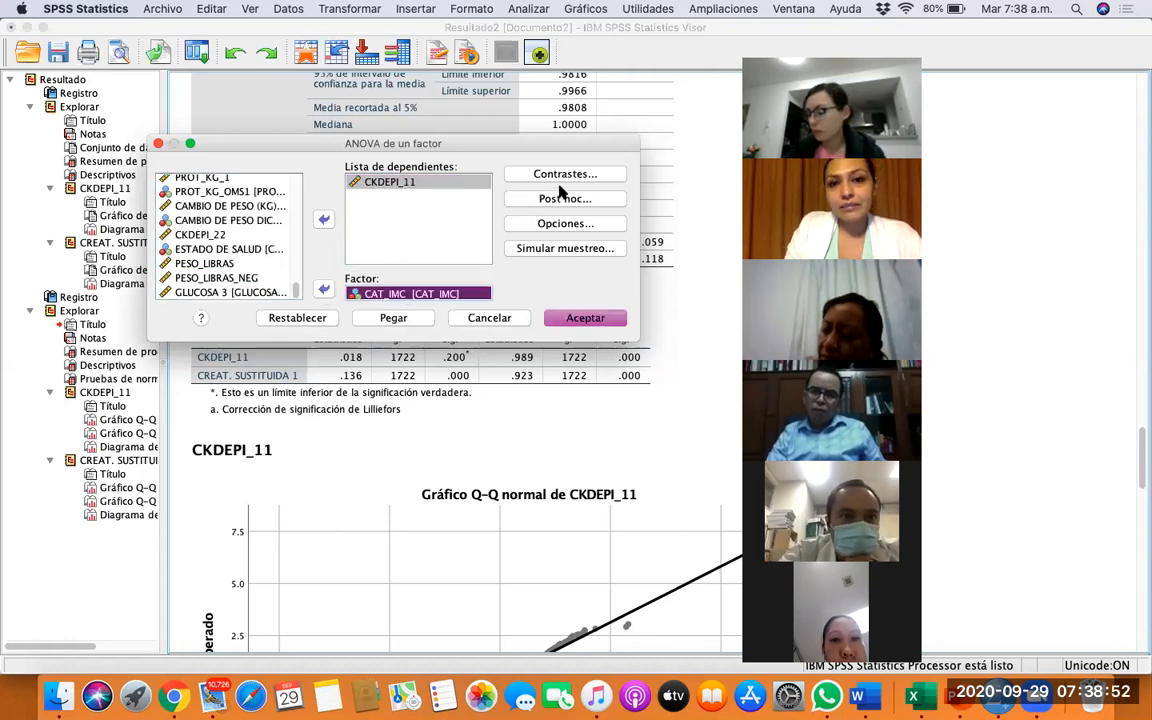
Run the ANOVA with descriptives and the homogeneity of variances test enabled, and examine the Descriptivos and Prueba de homogeneidad de varianzas tables
click(550, 224)
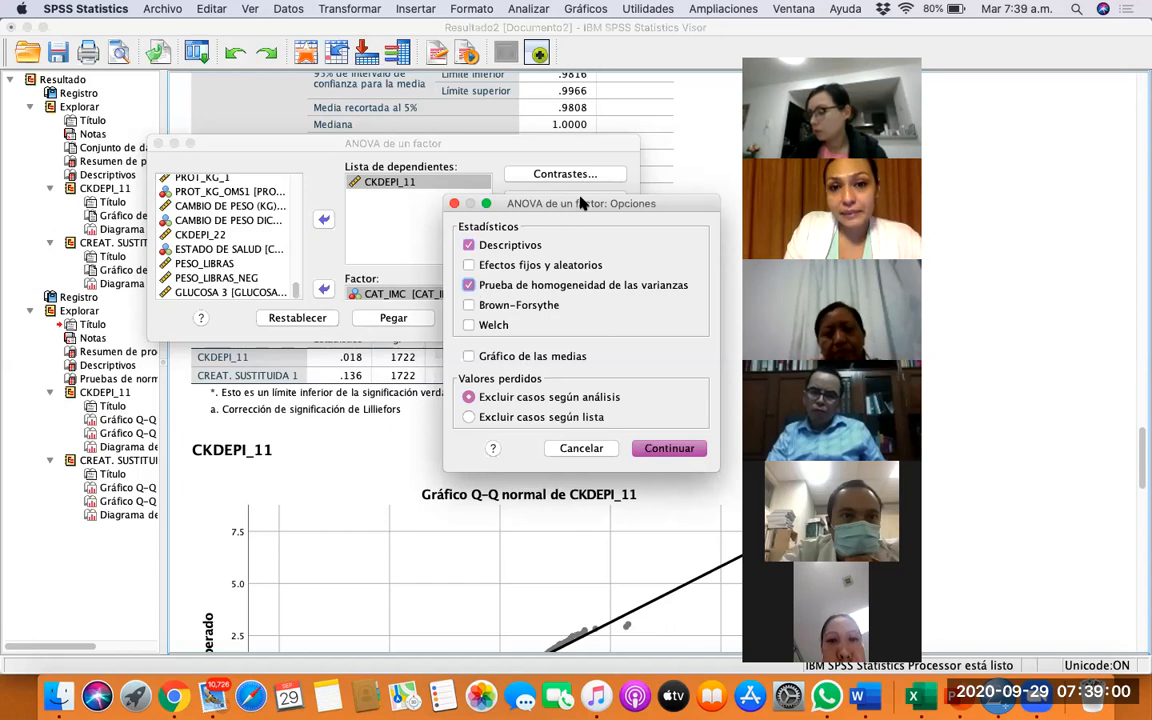
drag(581, 203, 461, 205)
click(541, 446)
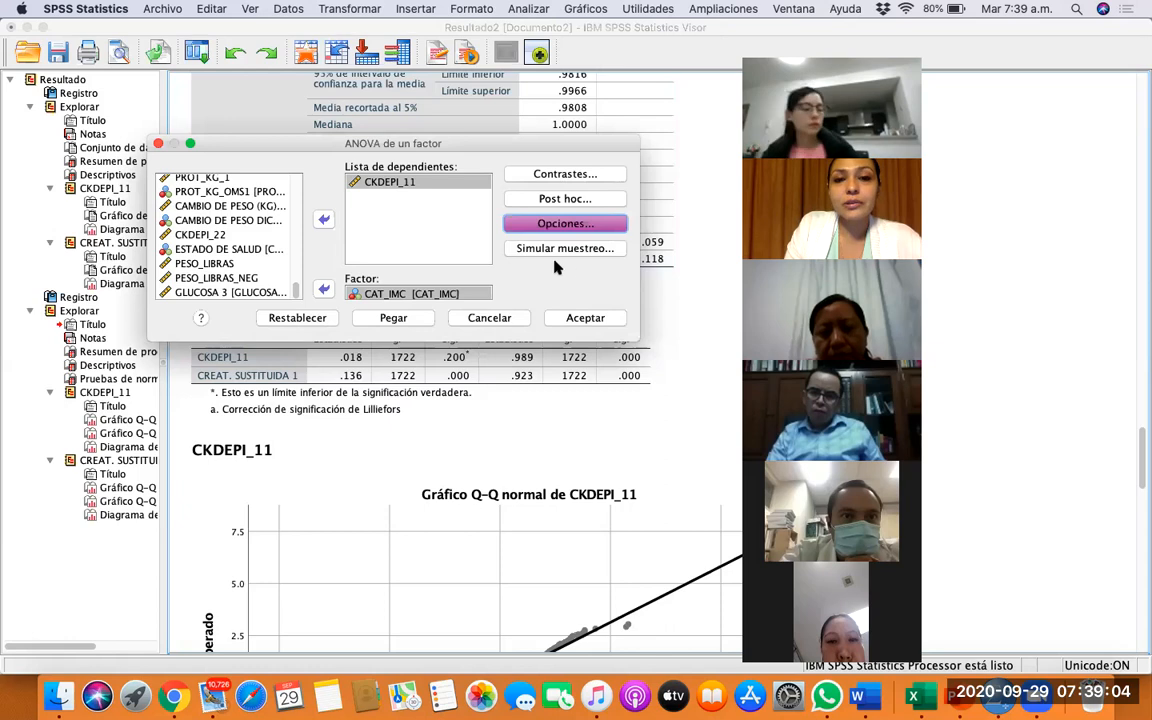
click(474, 296)
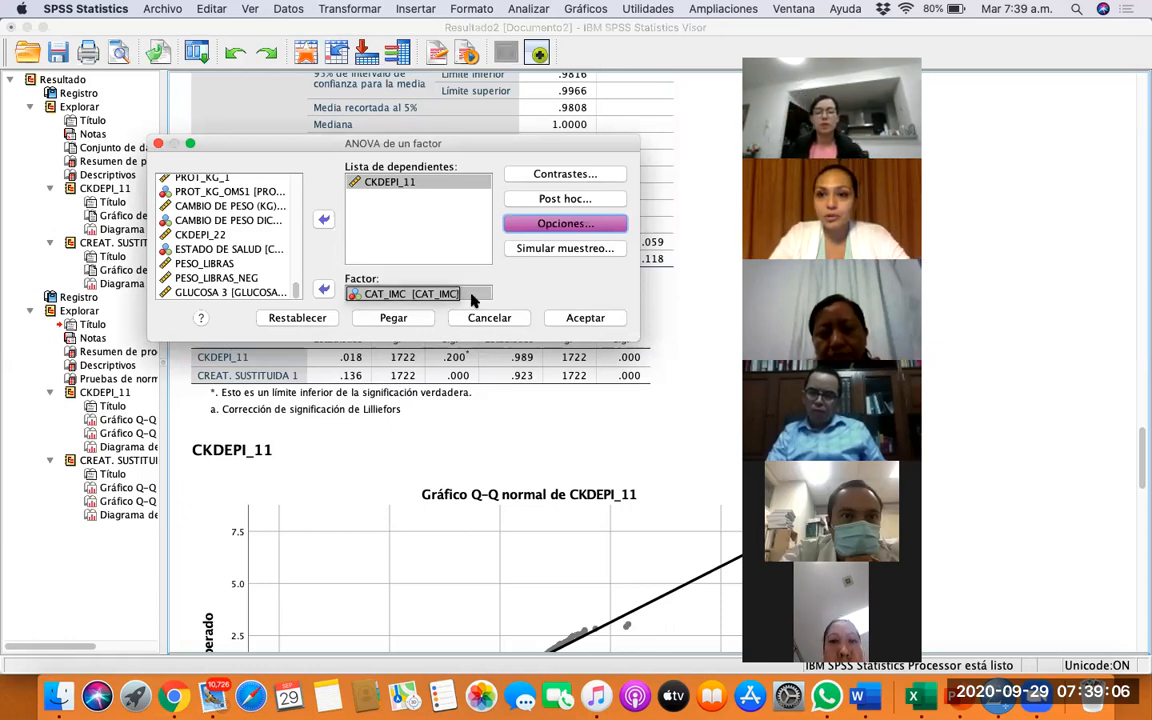
click(582, 318)
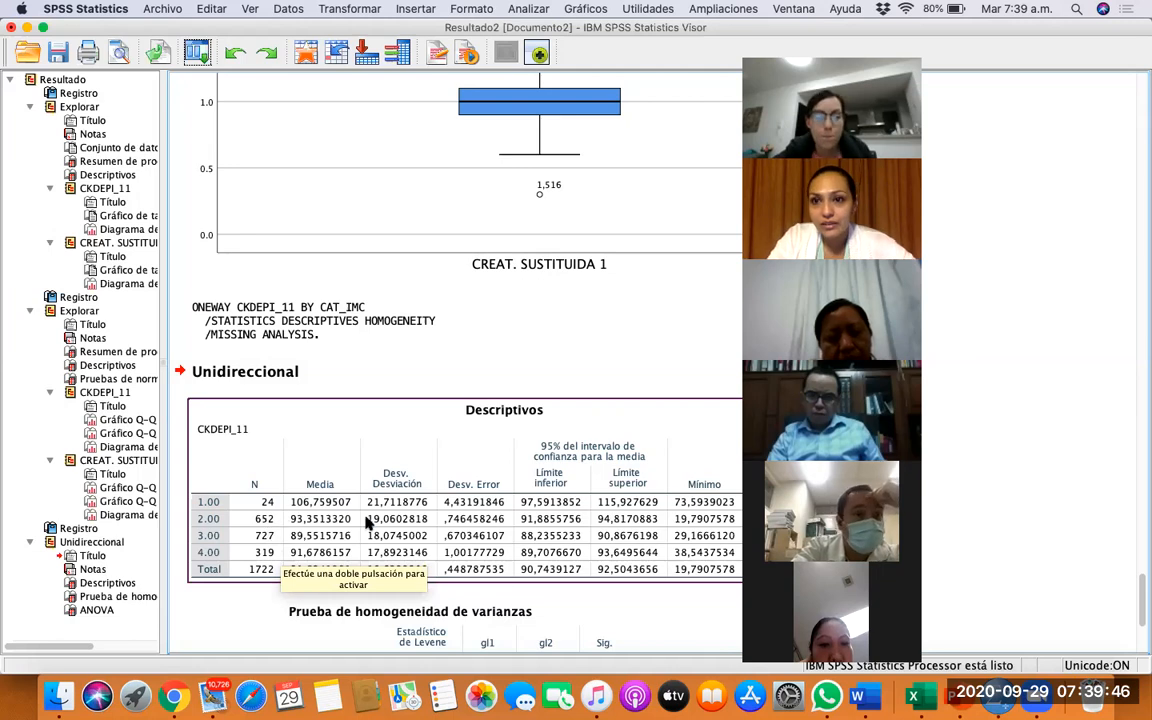
scroll(367, 525, down, 2)
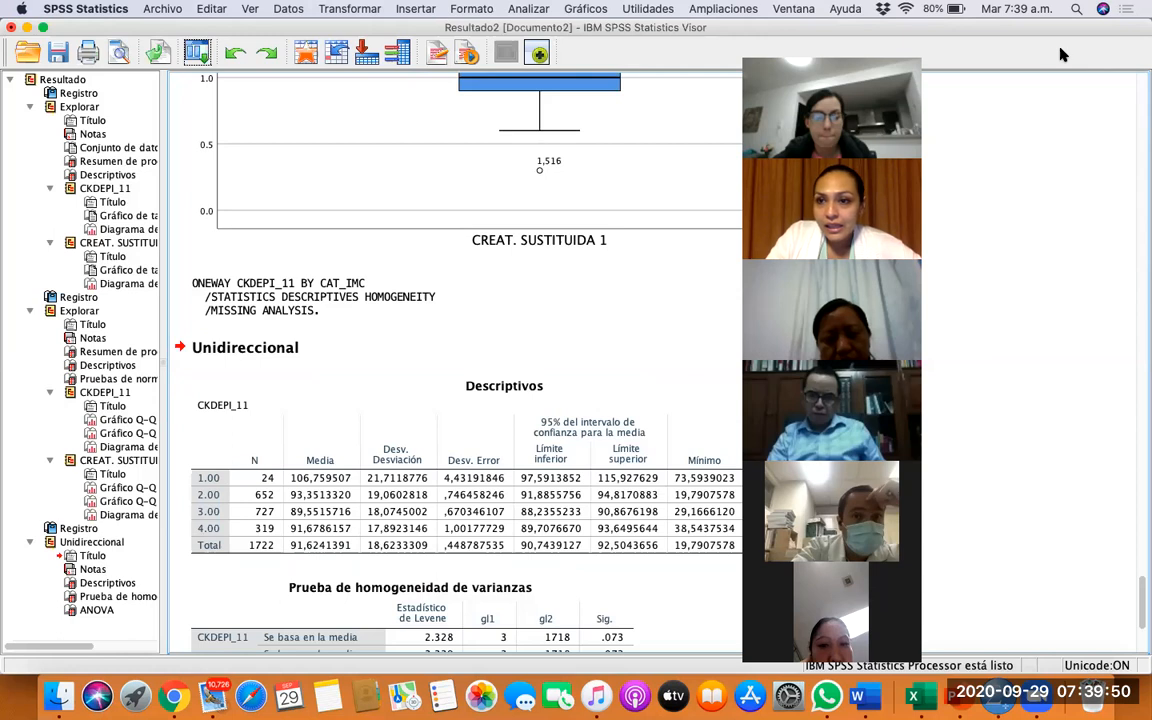
drag(921, 275, 859, 267)
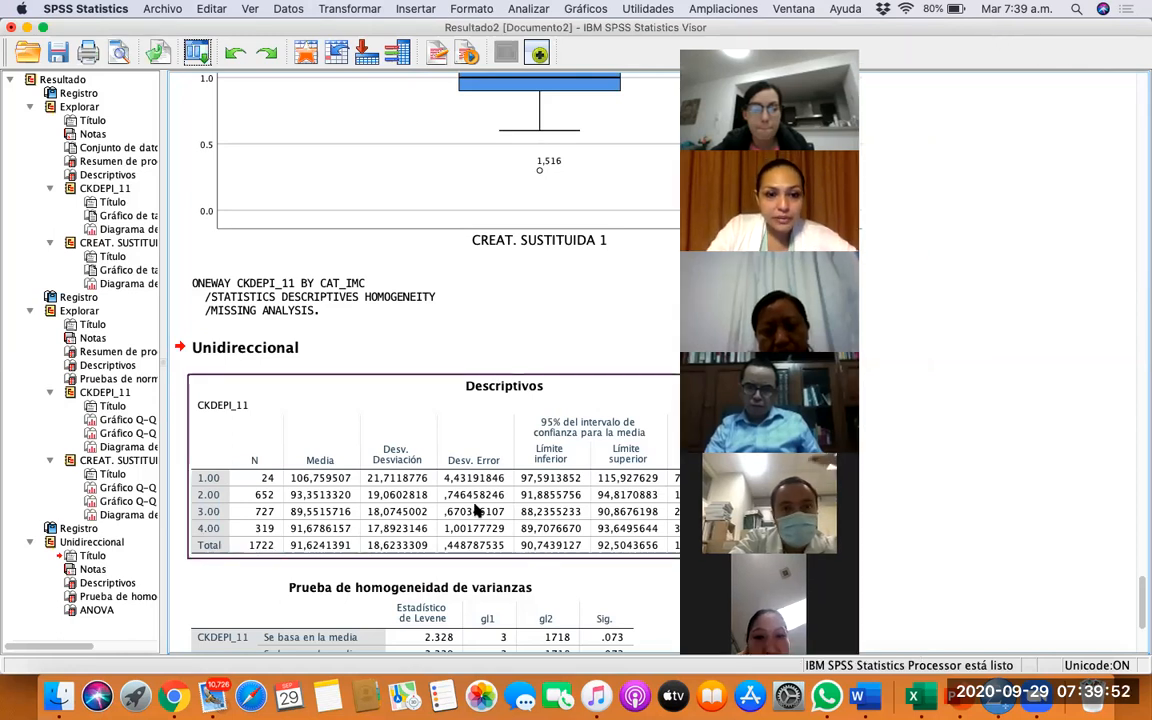
scroll(381, 515, down, 3)
scroll(381, 515, up, 4)
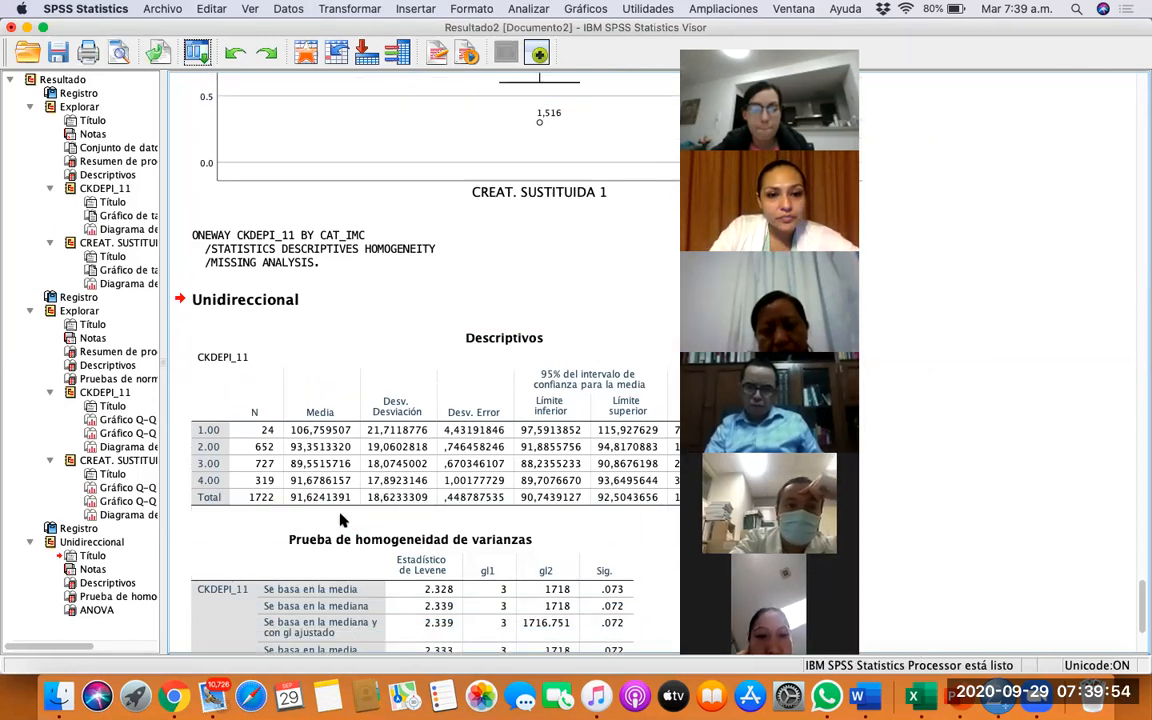
click(345, 512)
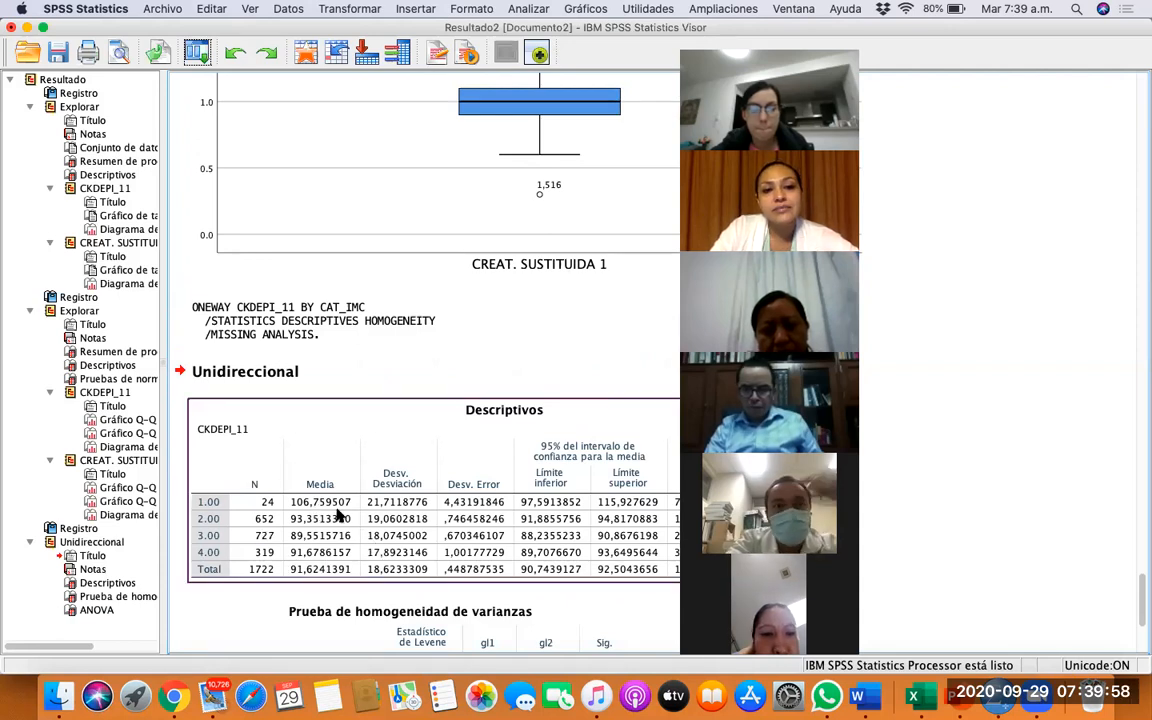
click(393, 632)
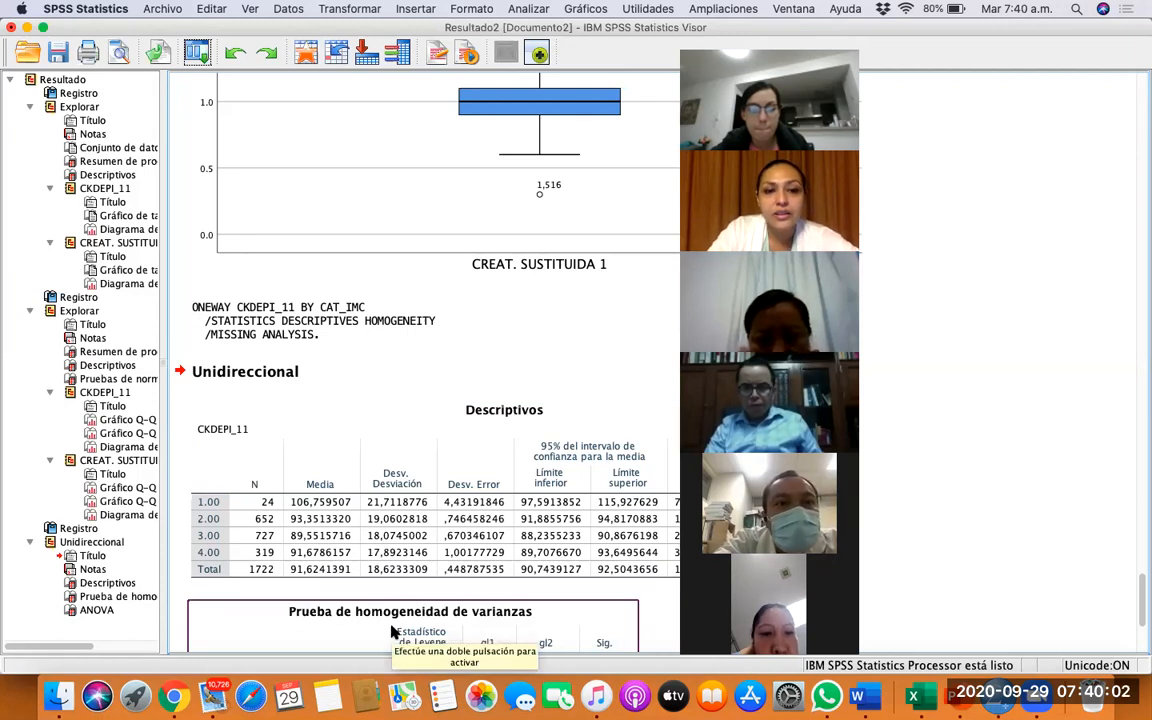
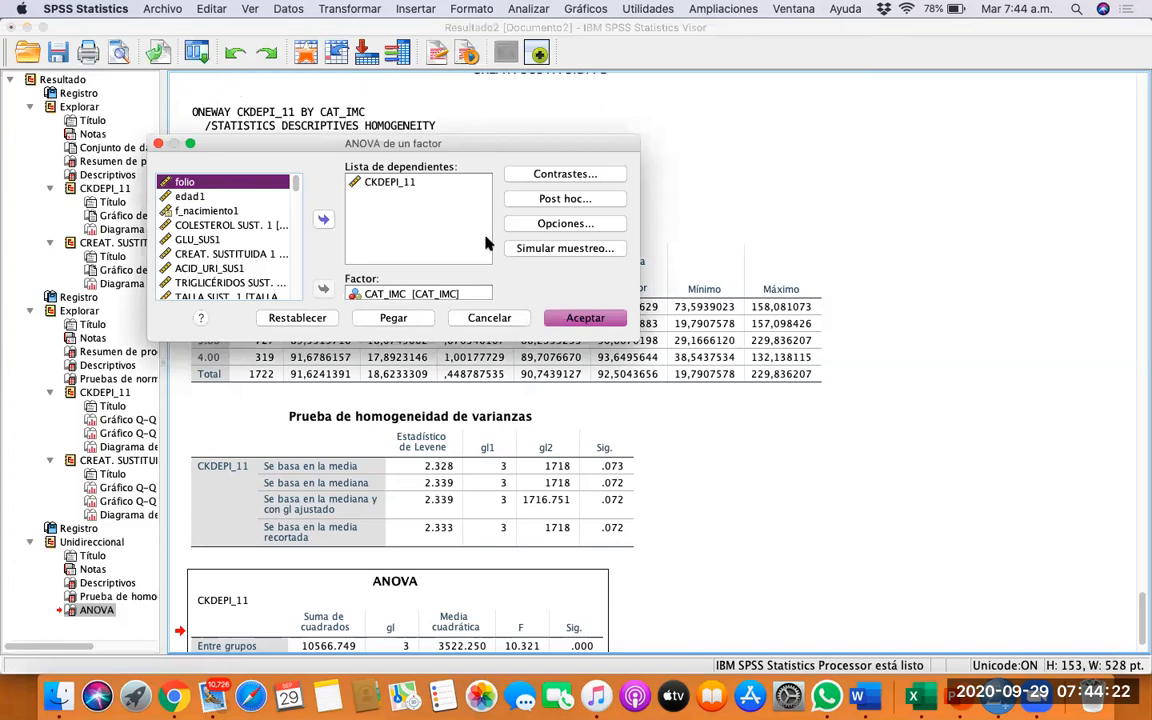
Rerun the one-way ANOVA with Bonferroni post hoc comparisons at a significance level of 0.017, and examine the Comparaciones múltiples table
click(566, 199)
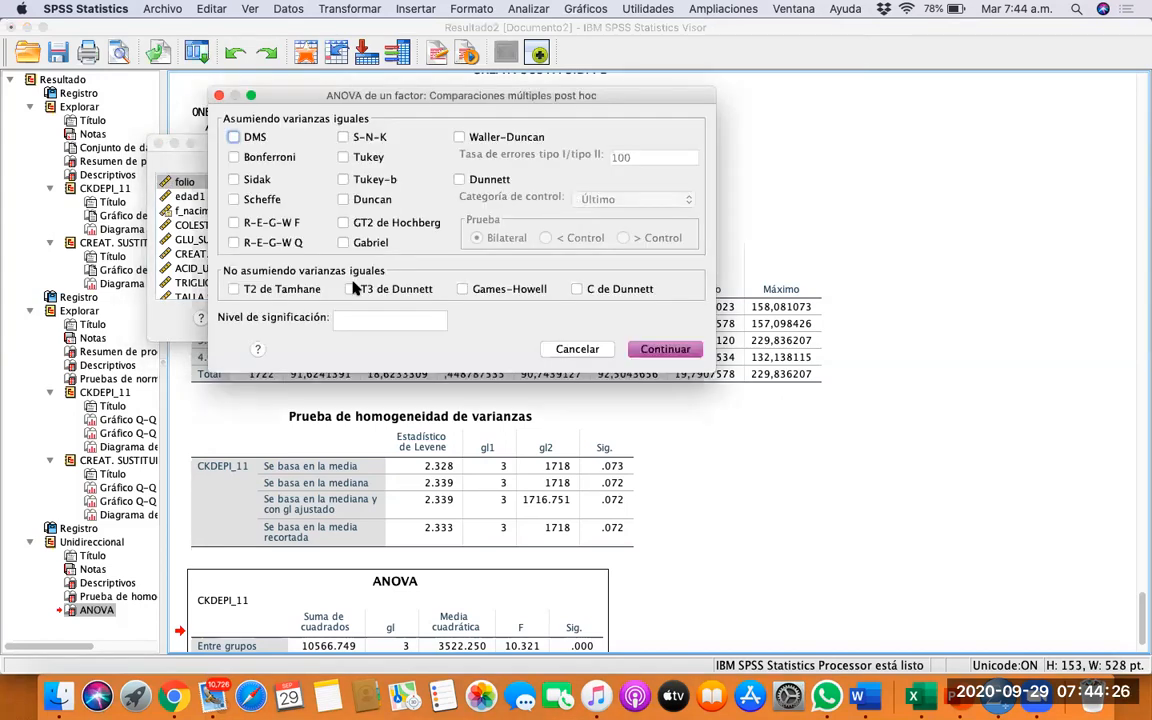
drag(434, 94, 495, 99)
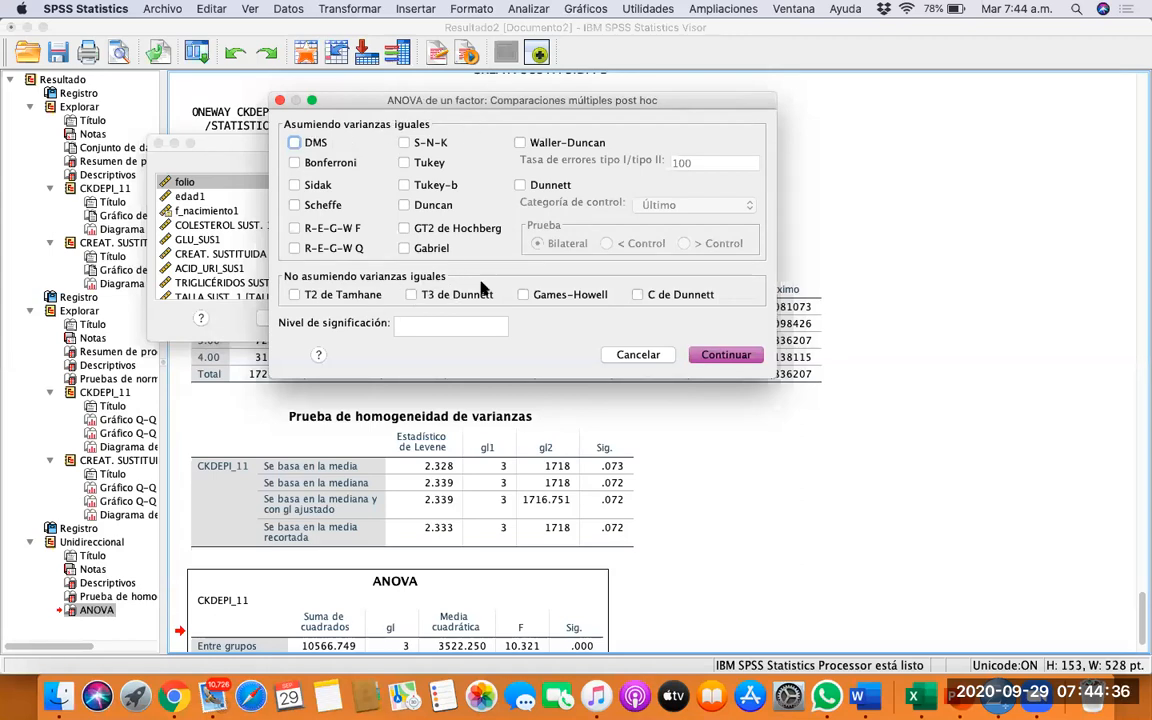
click(312, 162)
click(430, 324)
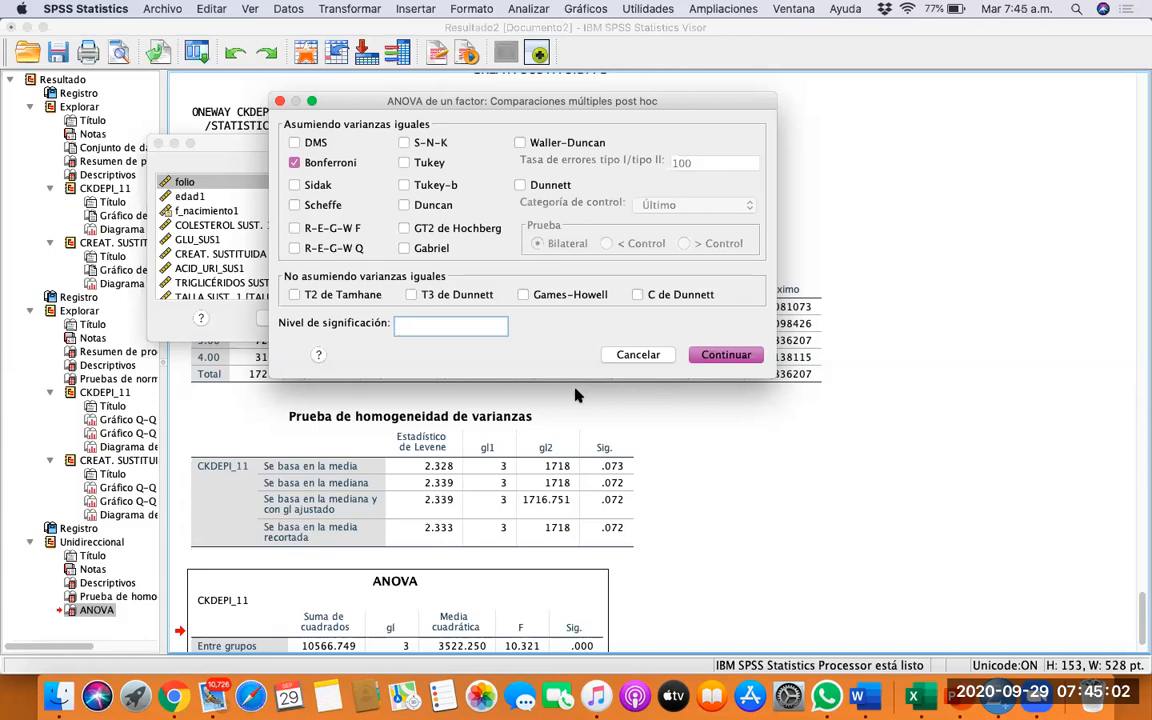
text(7)
click(725, 358)
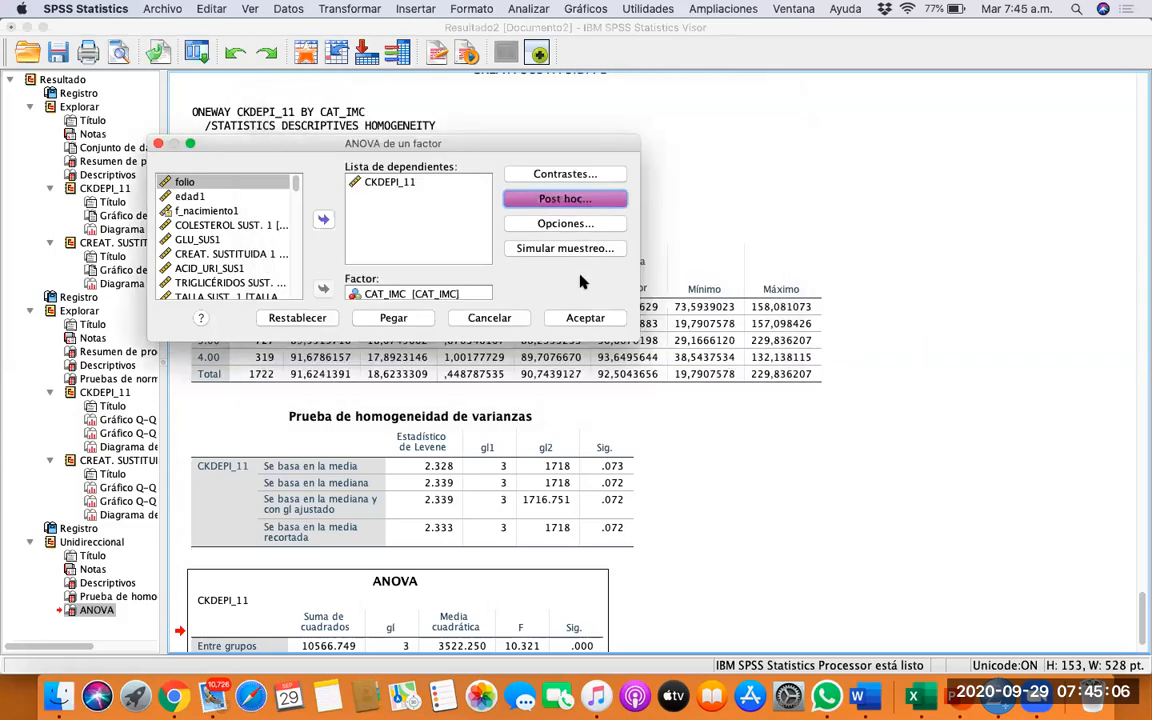
click(585, 317)
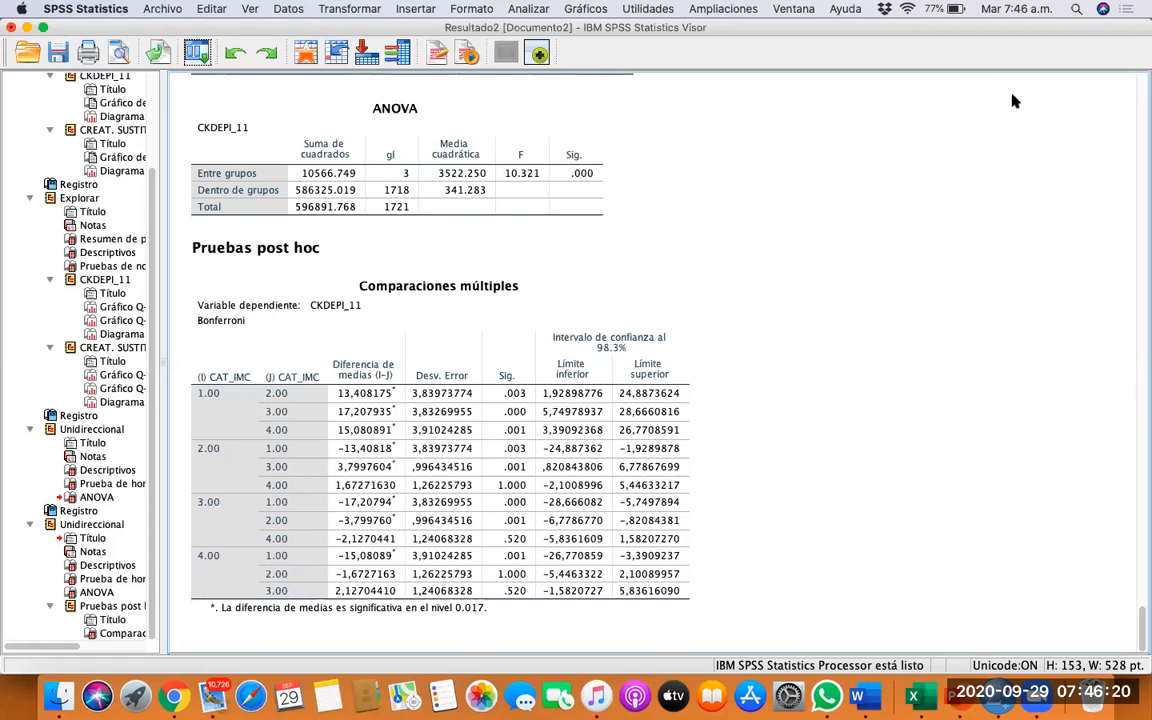
drag(1018, 102, 713, 77)
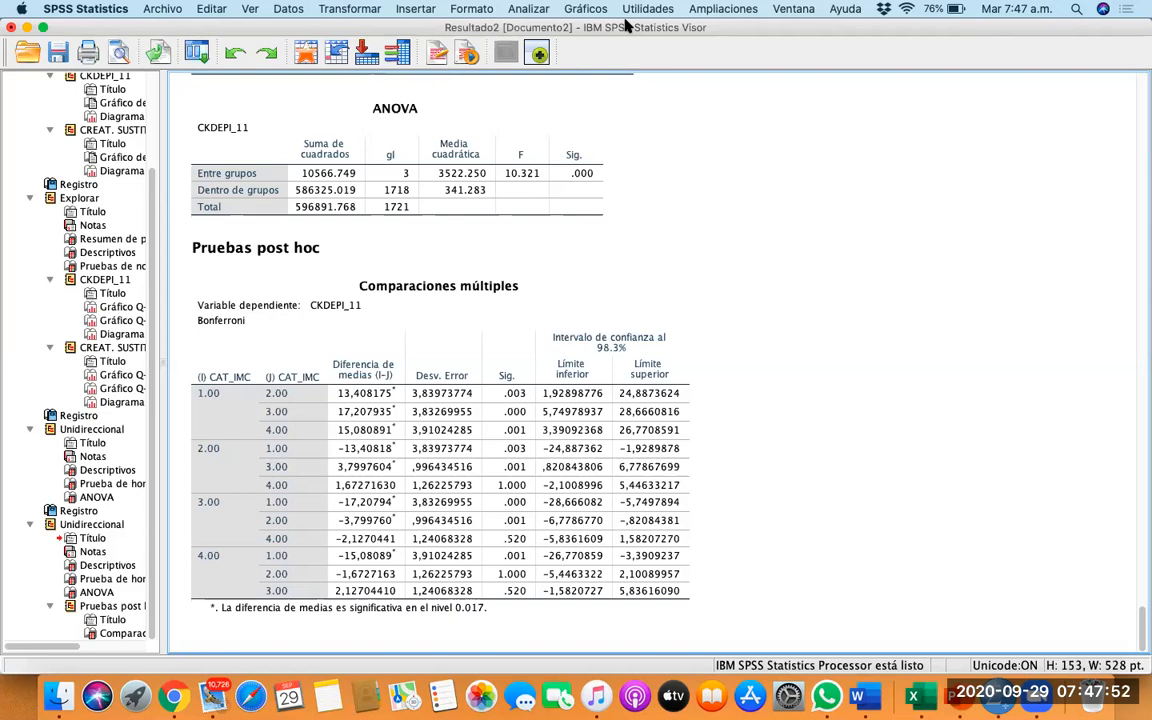
Rerun Explore for CKDEPI_11 and CREAT. SUSTITUIDA 1 with CAT_IMC as the factor, and examine the creatinine boxplots by category
click(541, 8)
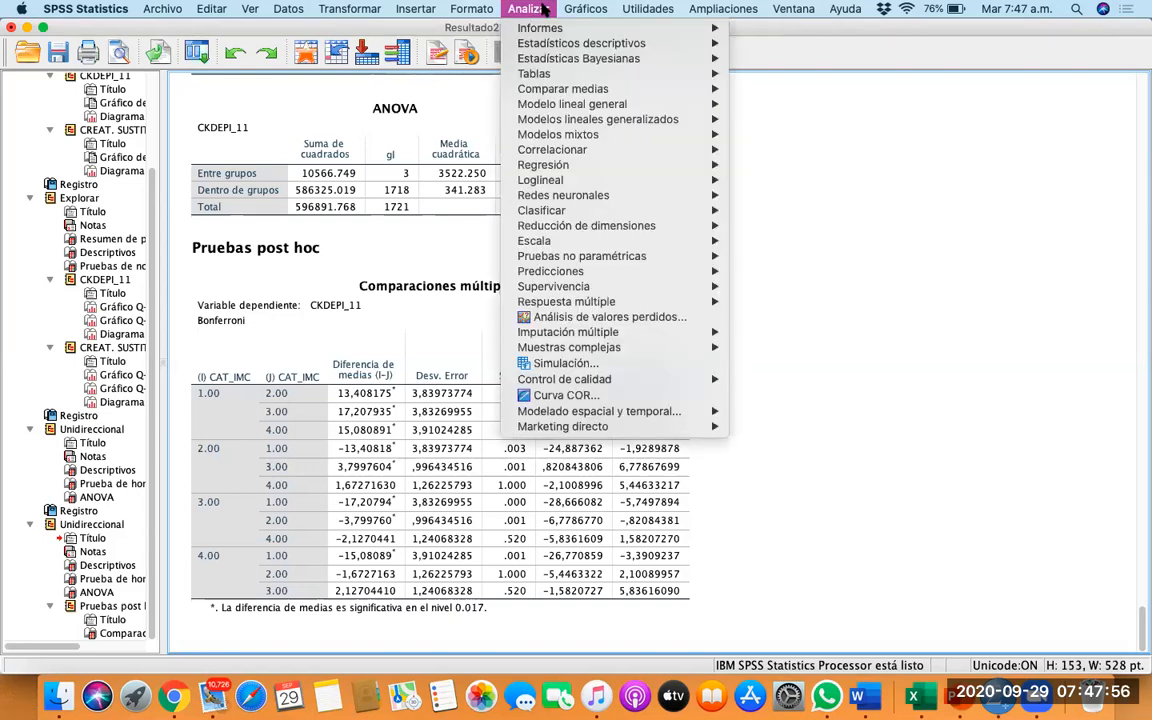
mouse_move(548, 51)
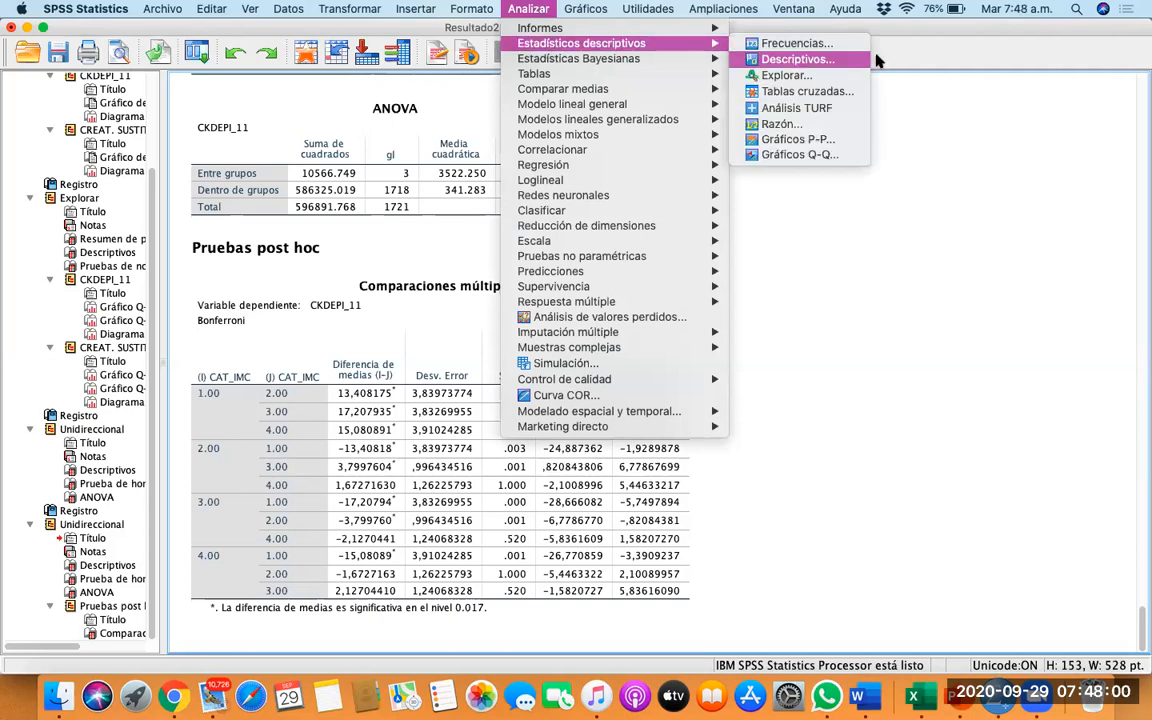
click(786, 75)
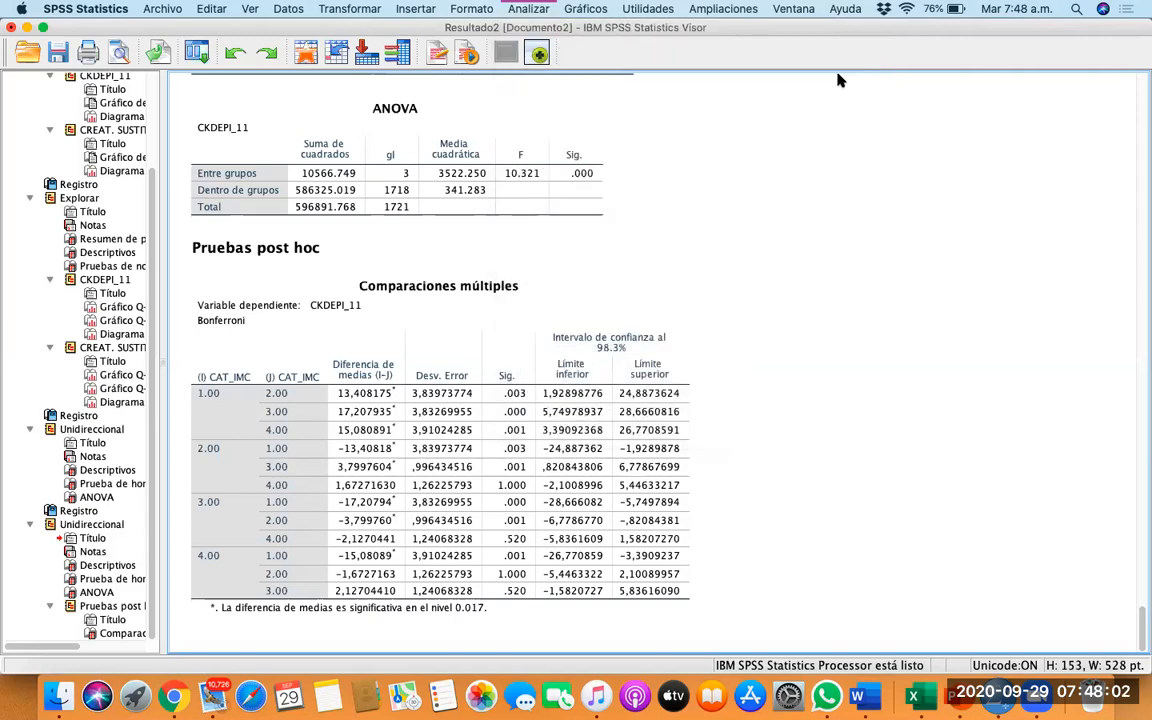
scroll(175, 255, down, 15)
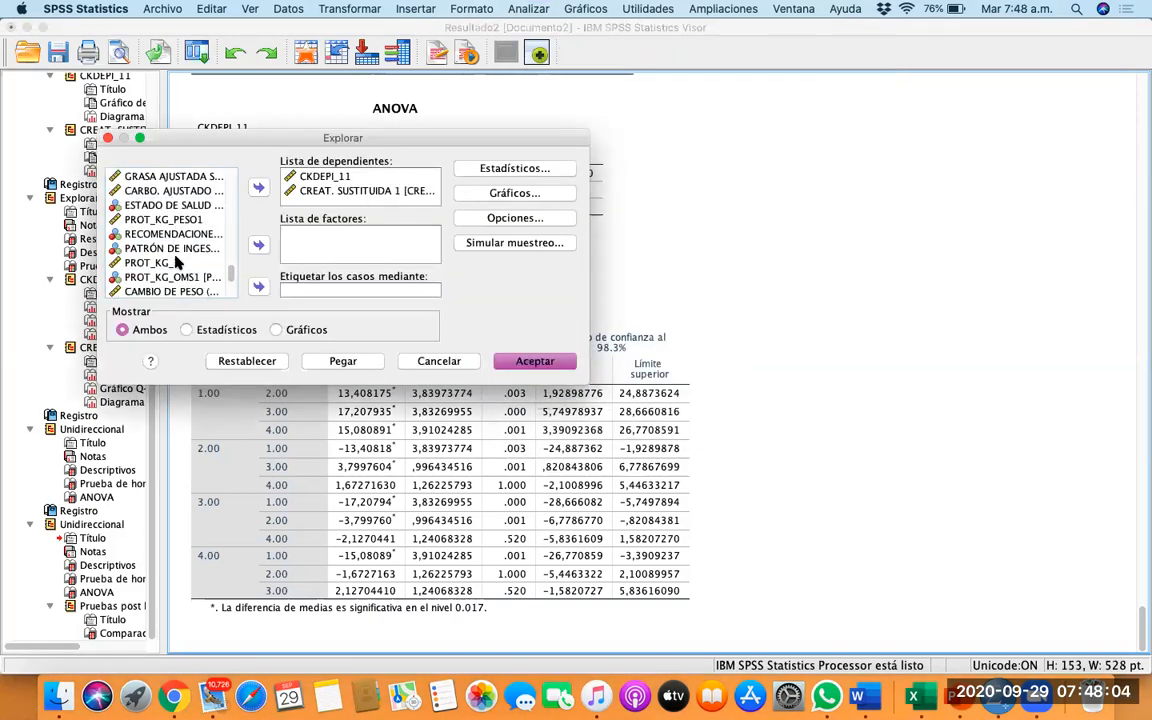
click(178, 276)
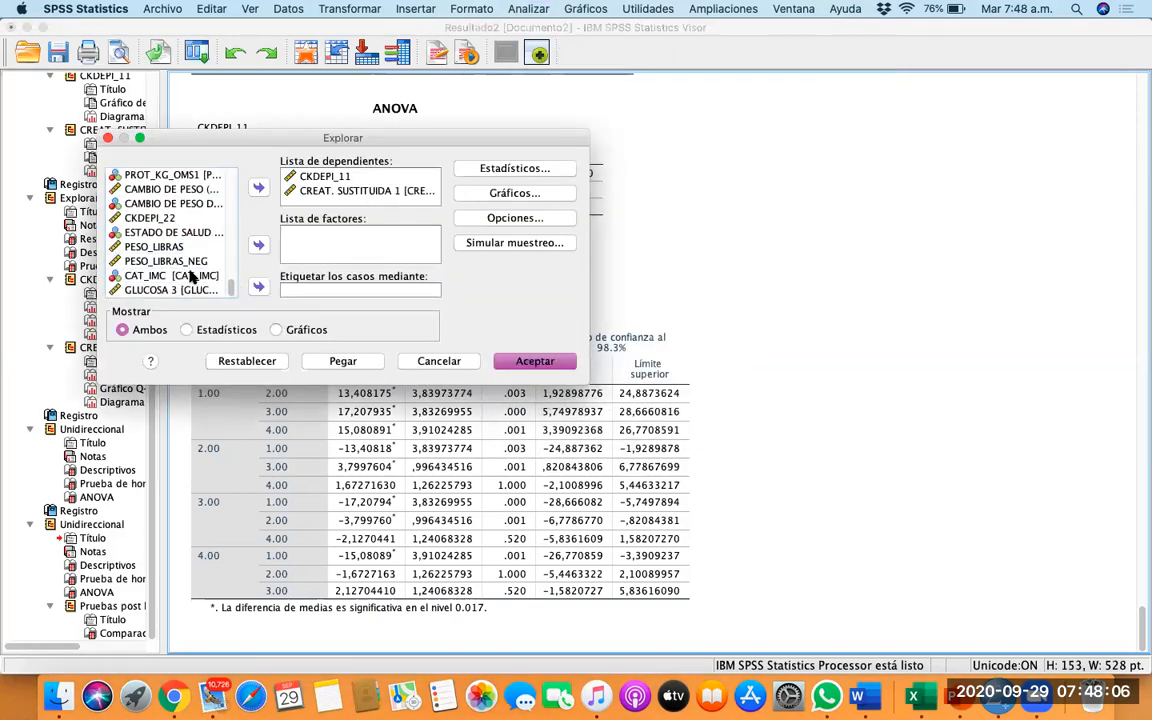
click(259, 245)
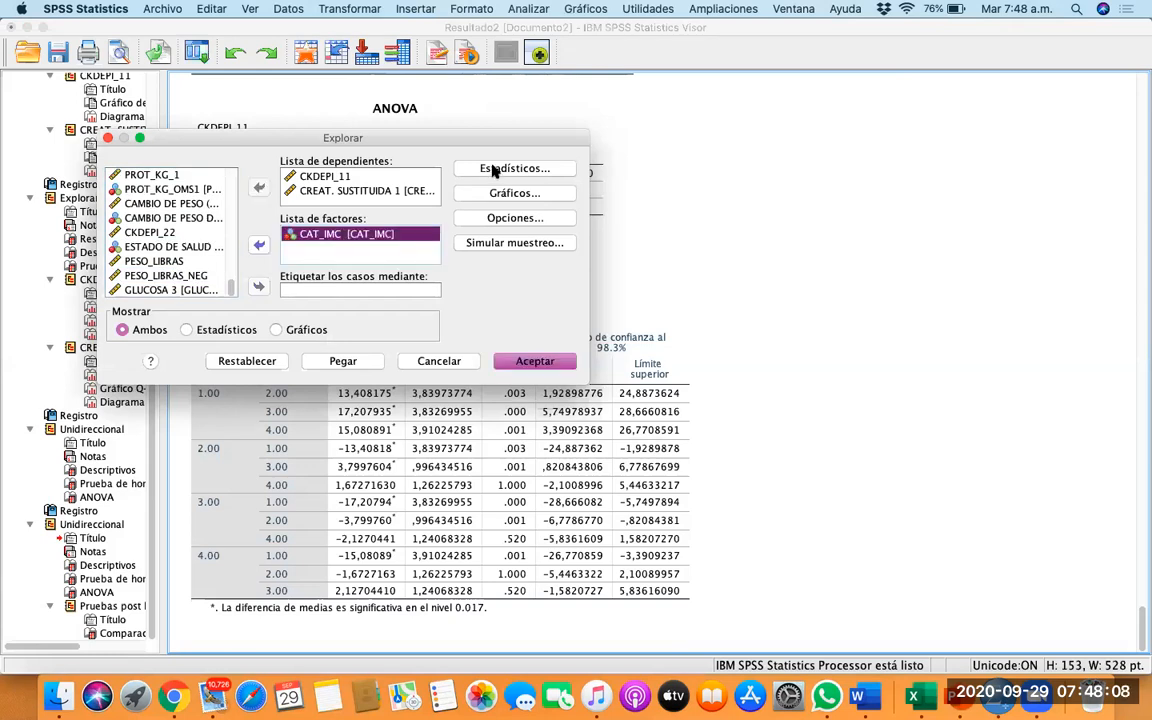
click(545, 358)
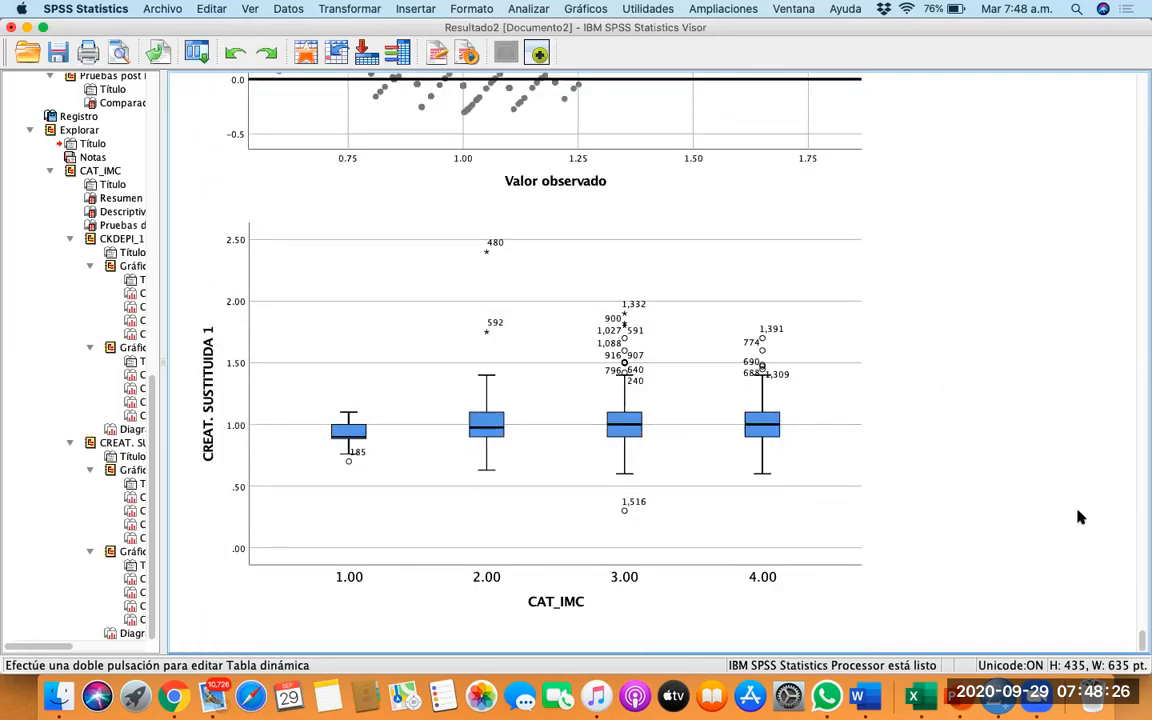
click(638, 400)
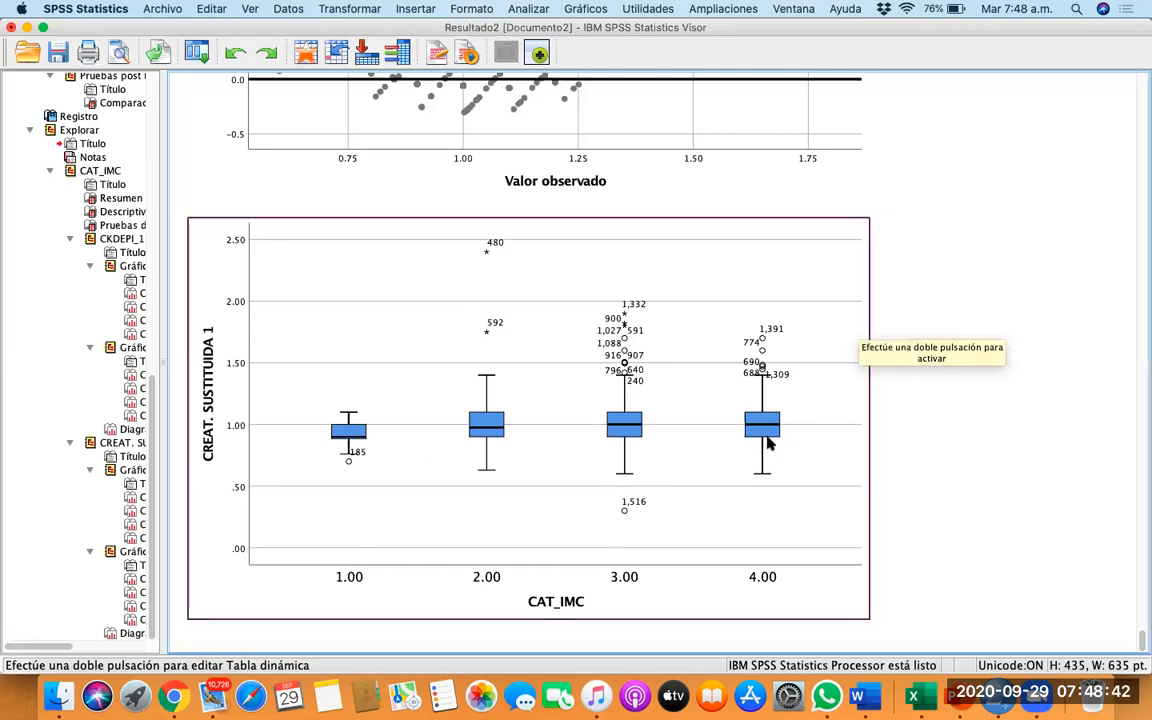
Start a simple error bar chart (Barras de error) based on summaries for groups of cases
click(585, 10)
click(585, 10)
click(585, 10)
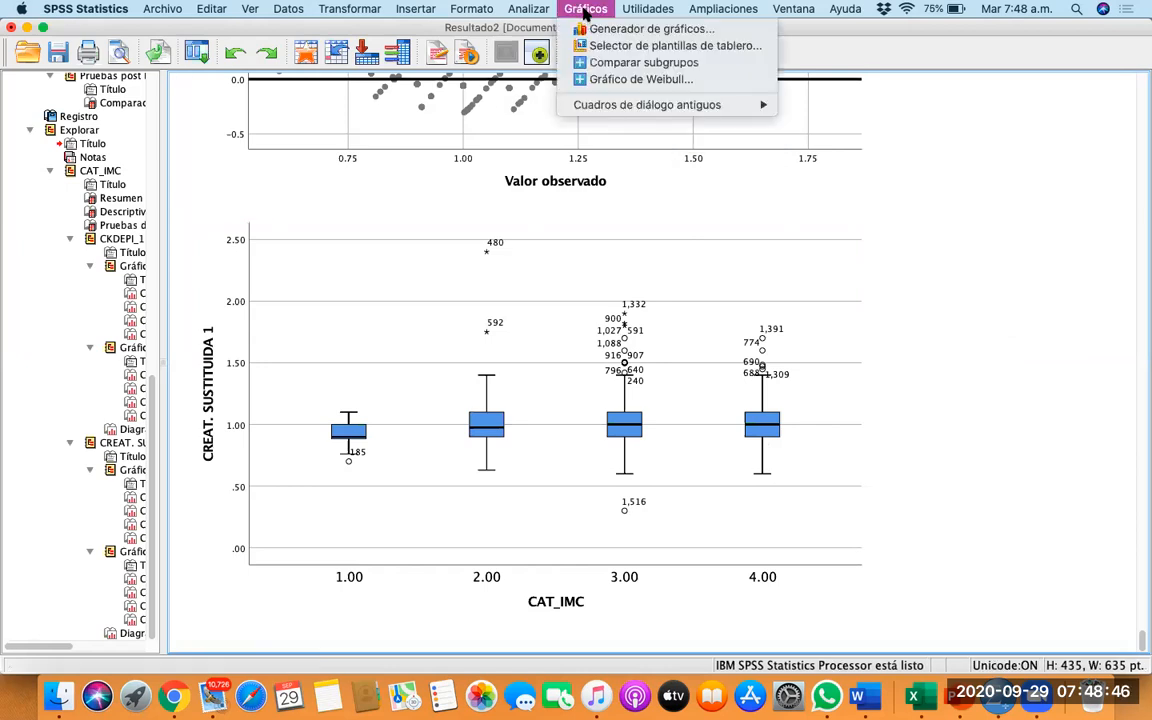
mouse_move(630, 108)
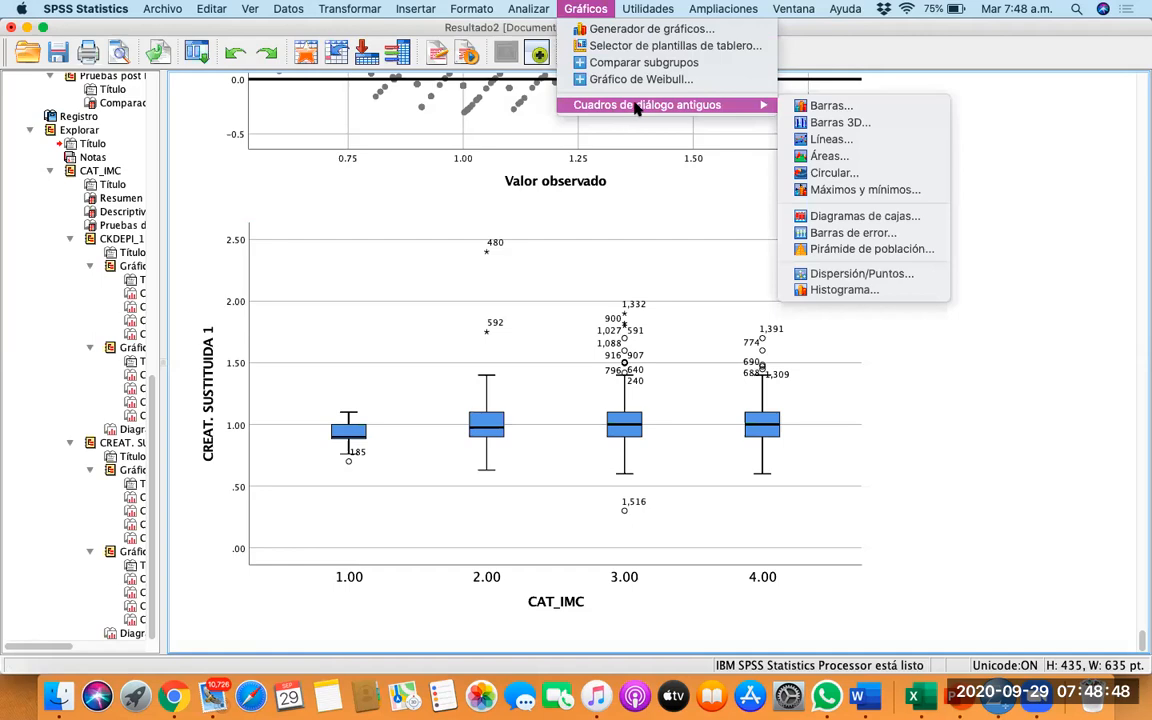
click(826, 235)
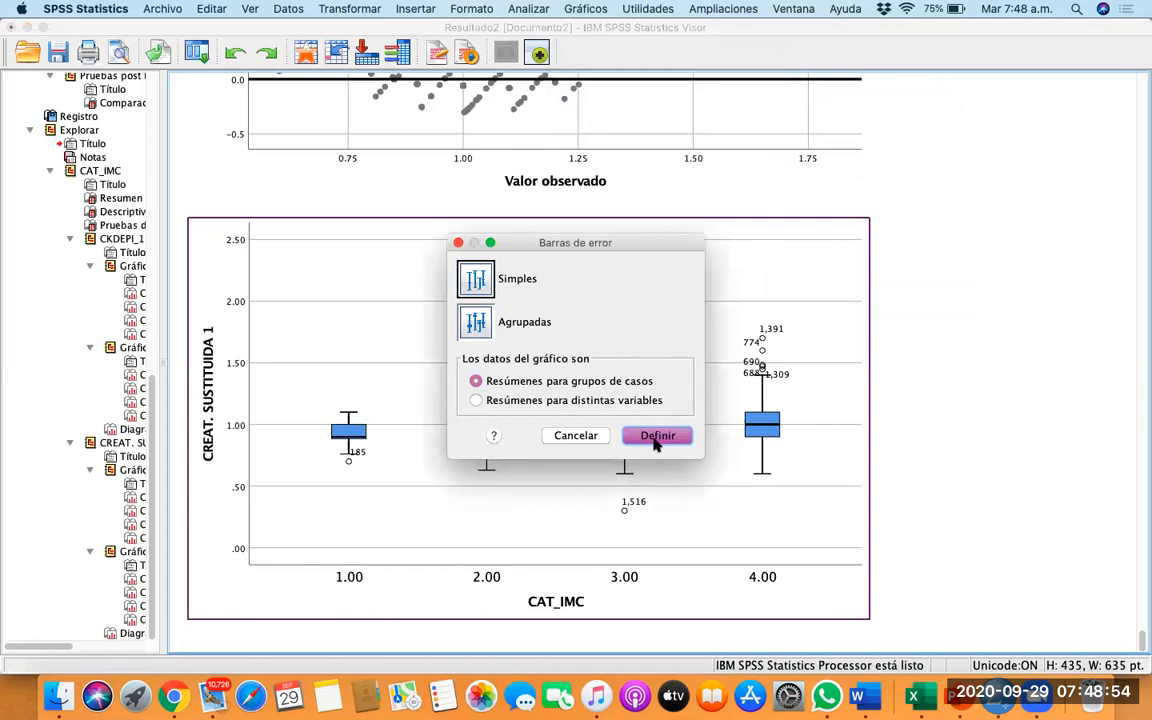
click(656, 440)
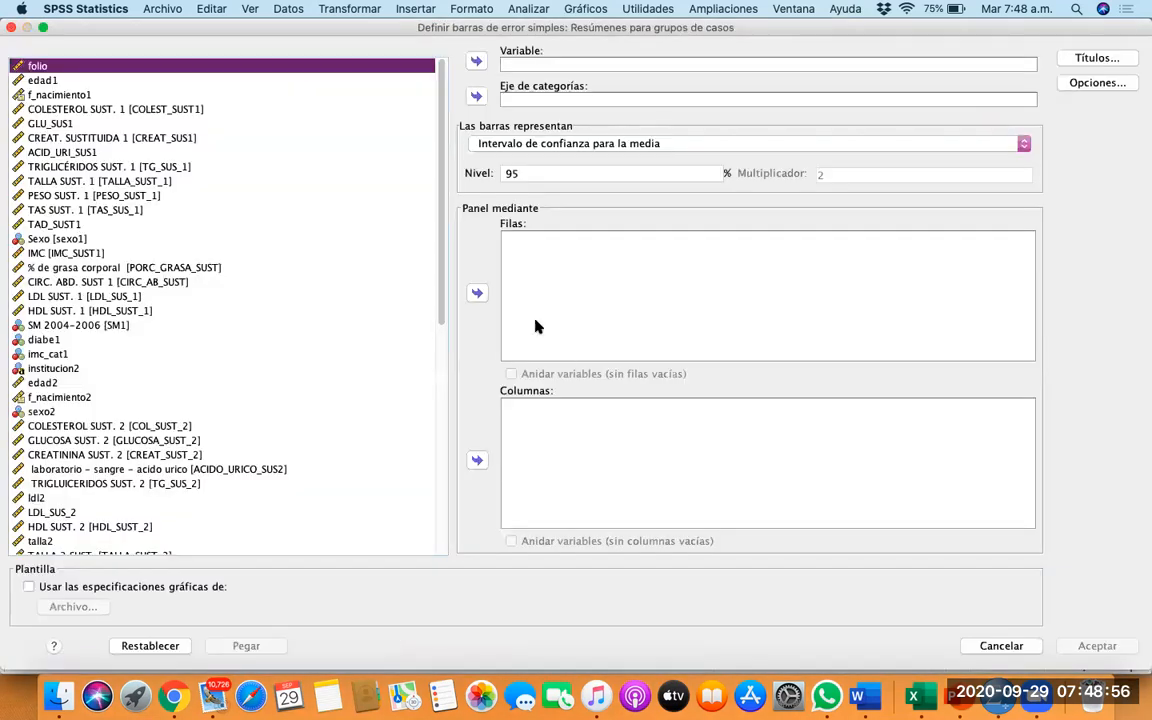
Assign CKDEPI_11 as the error bar chart's variable and CAT_IMC as its category axis
scroll(270, 352, down, 5)
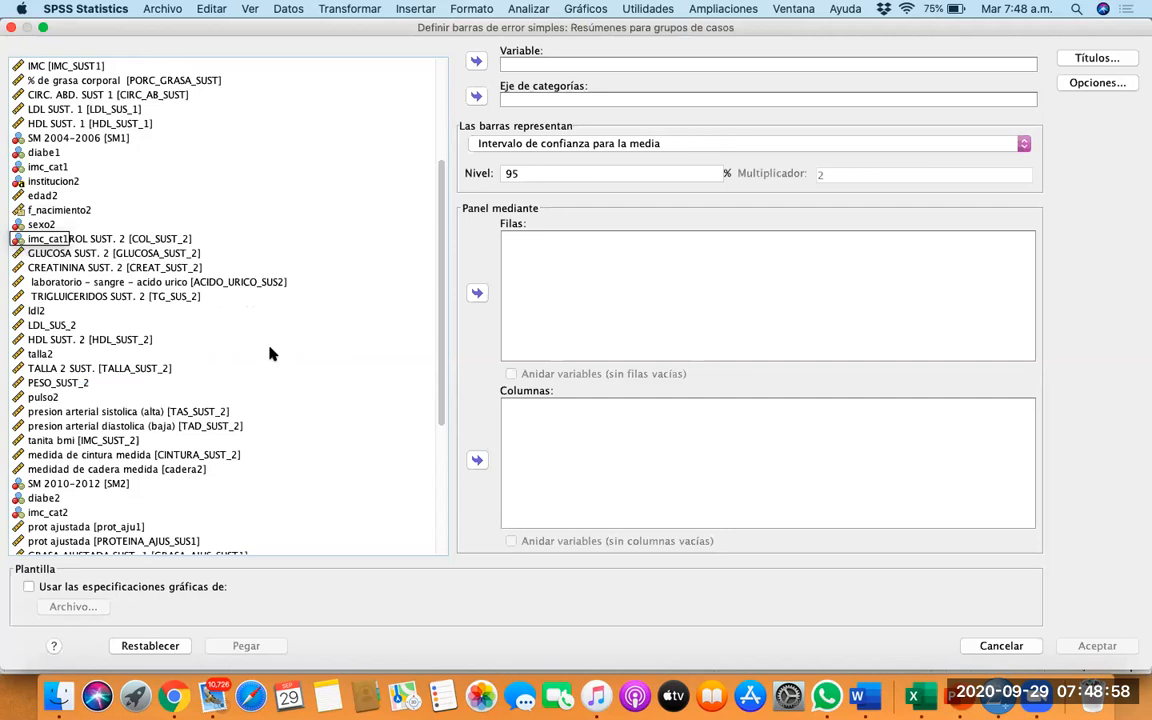
scroll(270, 352, up, 1)
scroll(270, 350, down, 6)
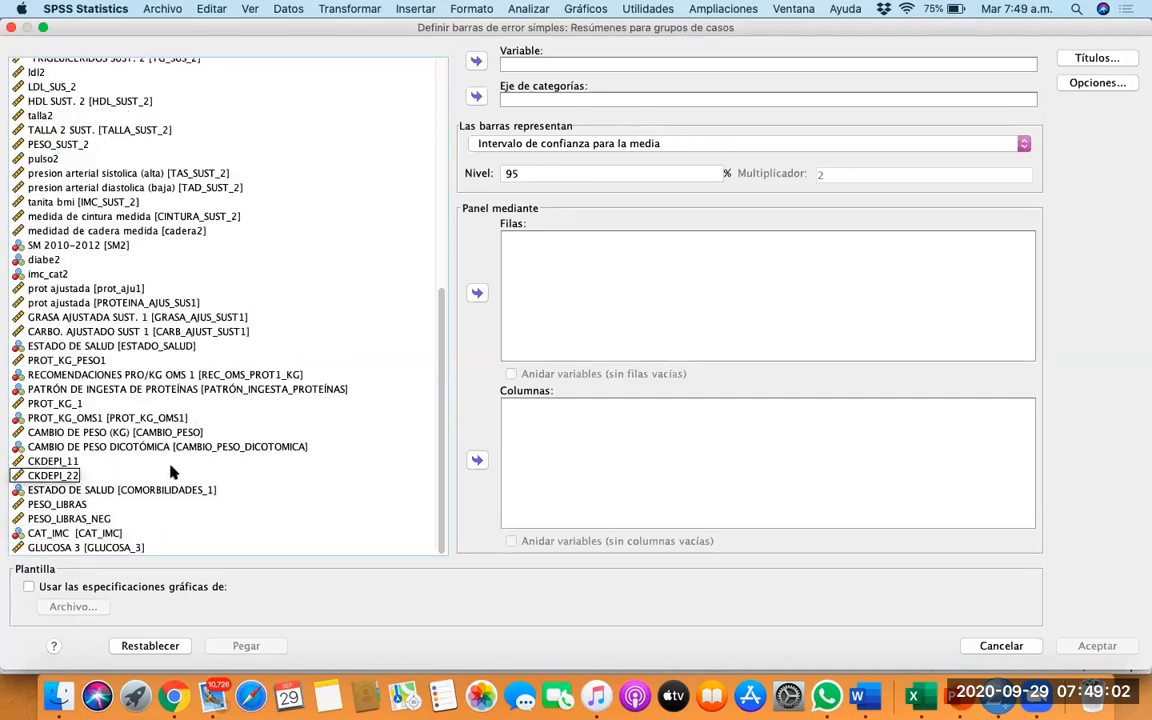
click(172, 463)
click(477, 62)
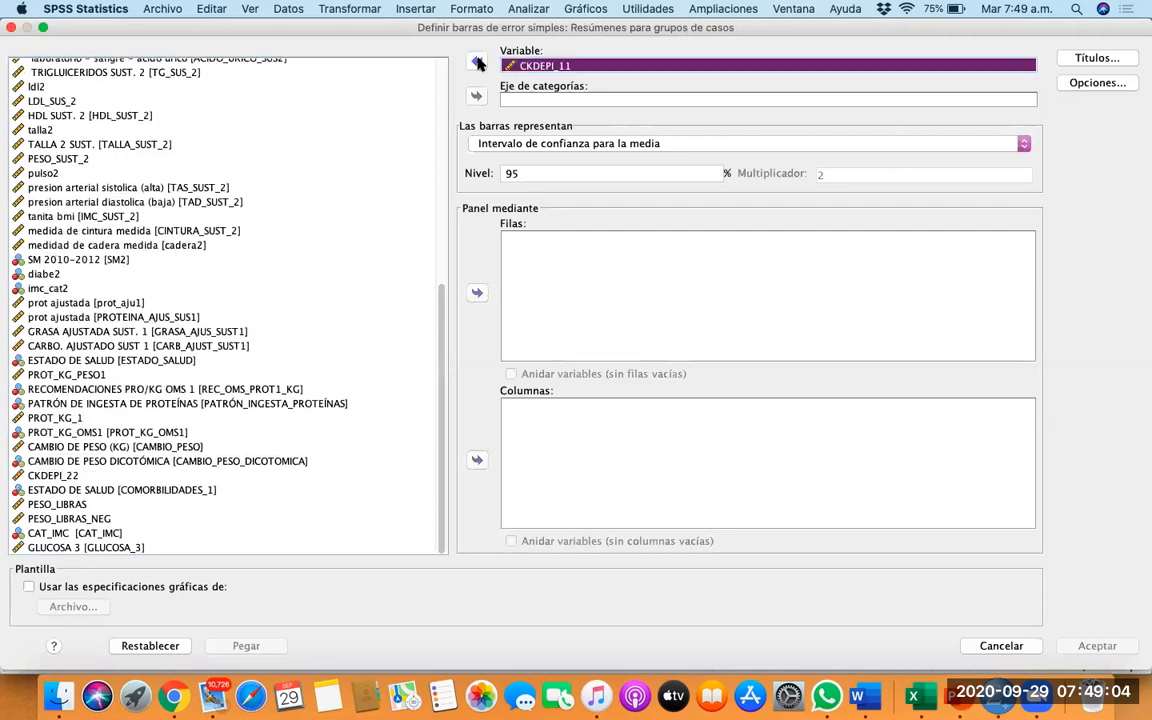
scroll(172, 530, up, 1)
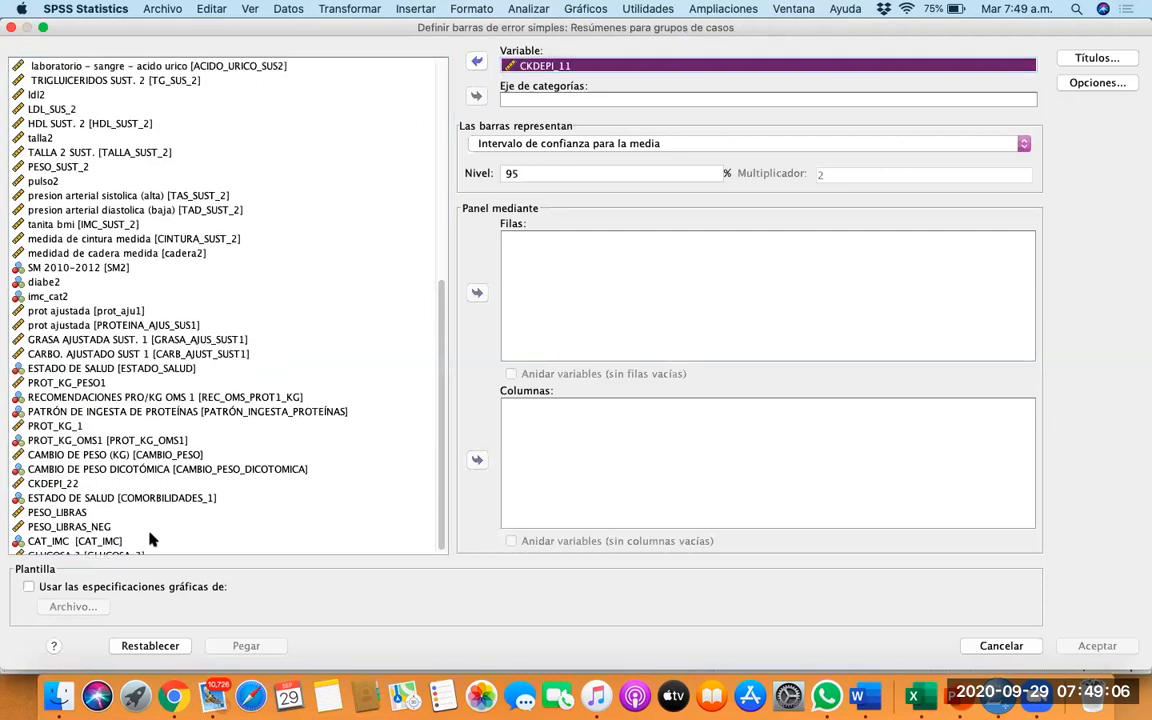
click(140, 541)
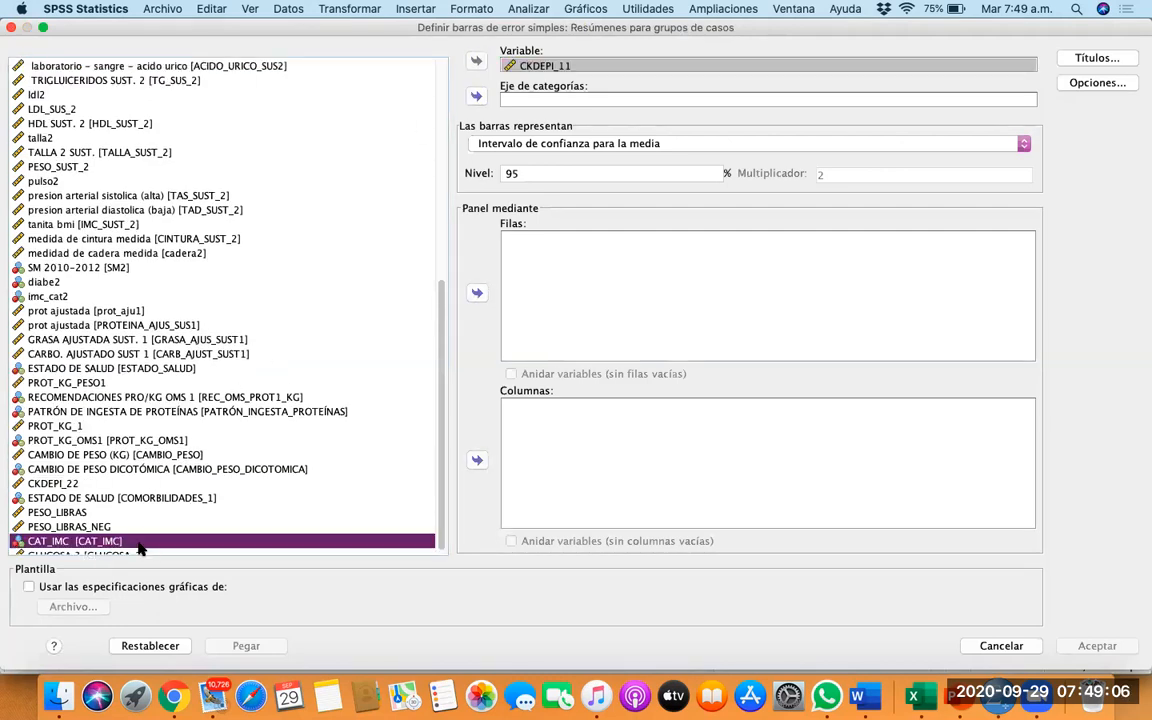
click(477, 98)
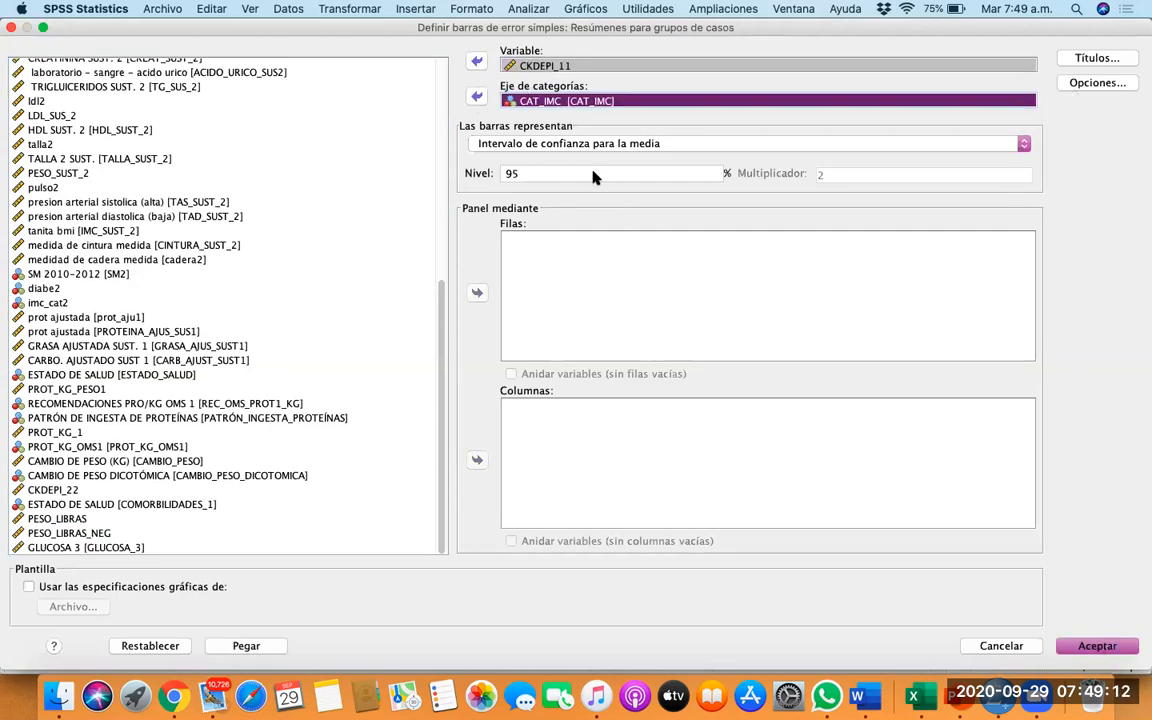
Generate the error bar chart with 95% confidence intervals for the mean and examine the intervals of each CAT_IMC group
click(617, 144)
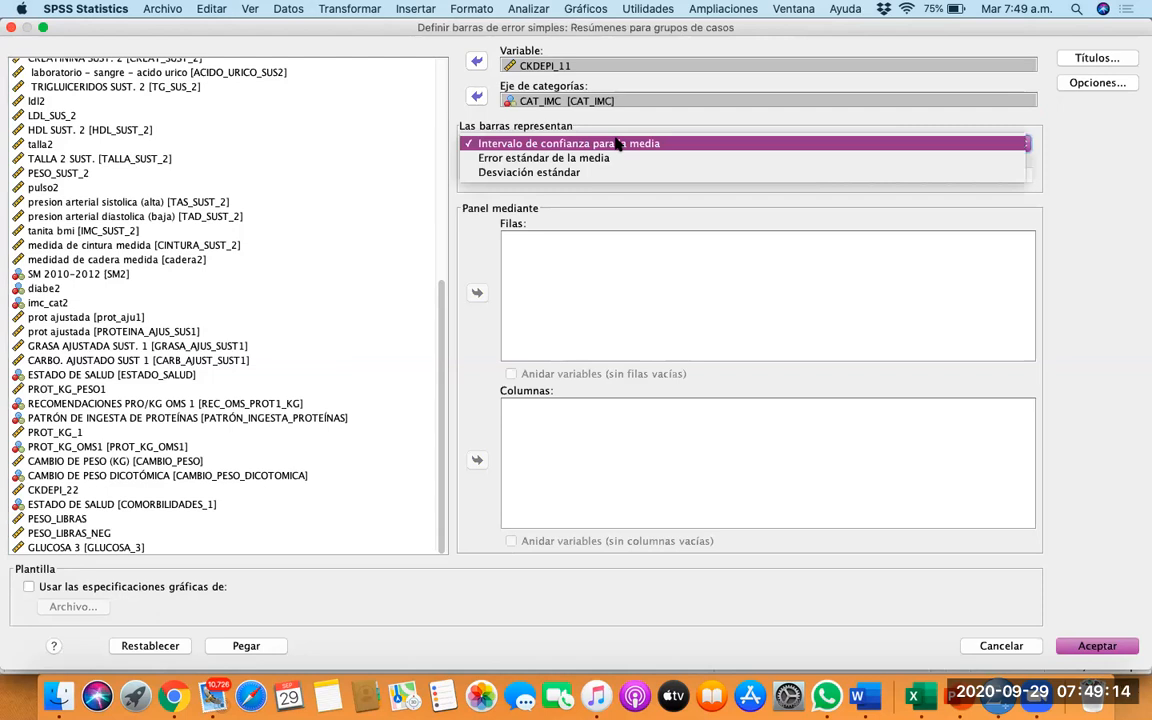
click(480, 226)
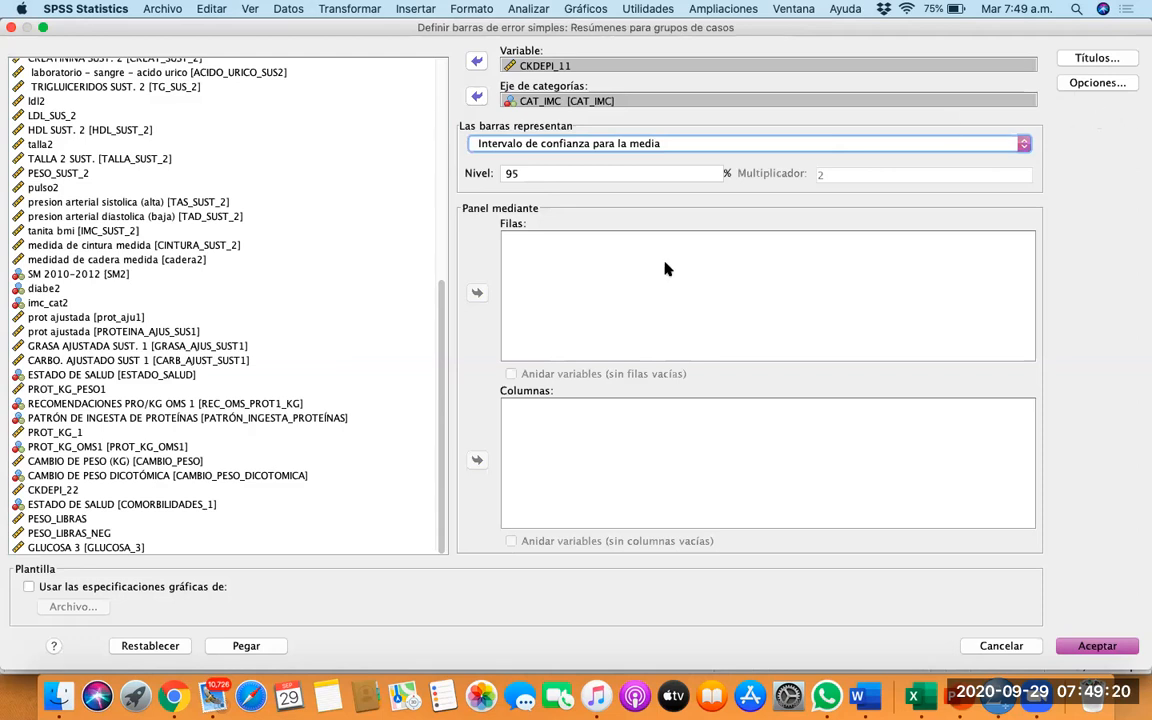
click(1100, 646)
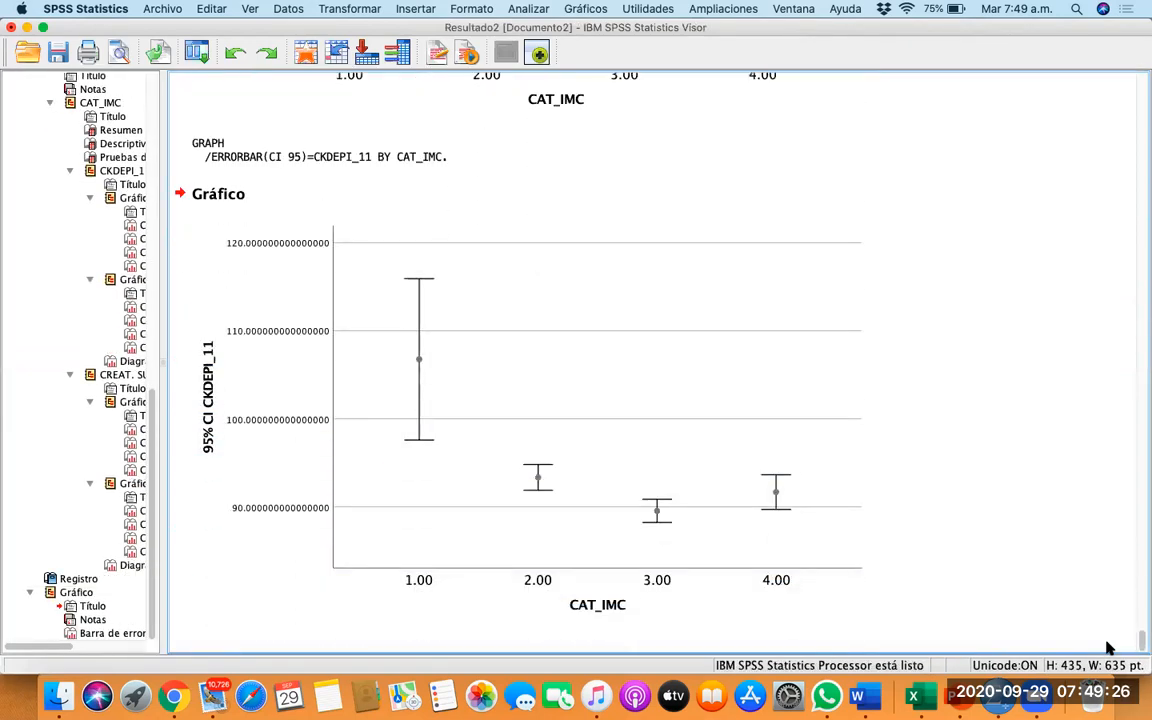
click(518, 441)
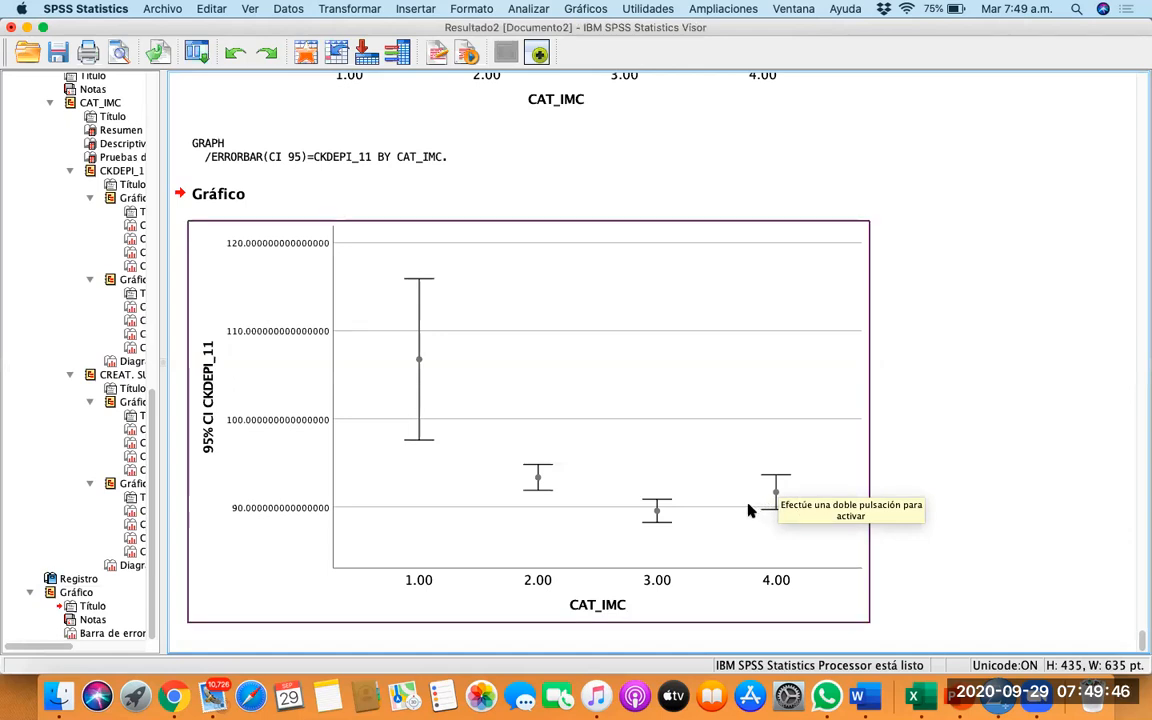
scroll(690, 480, down, 1)
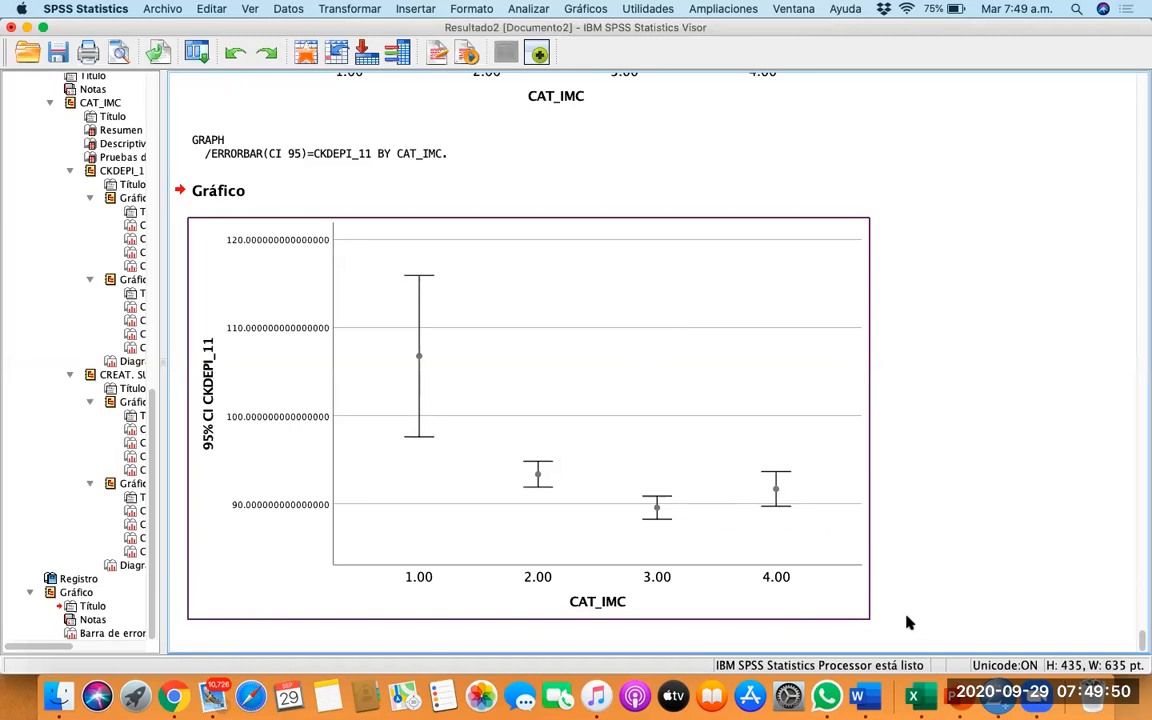
click(375, 624)
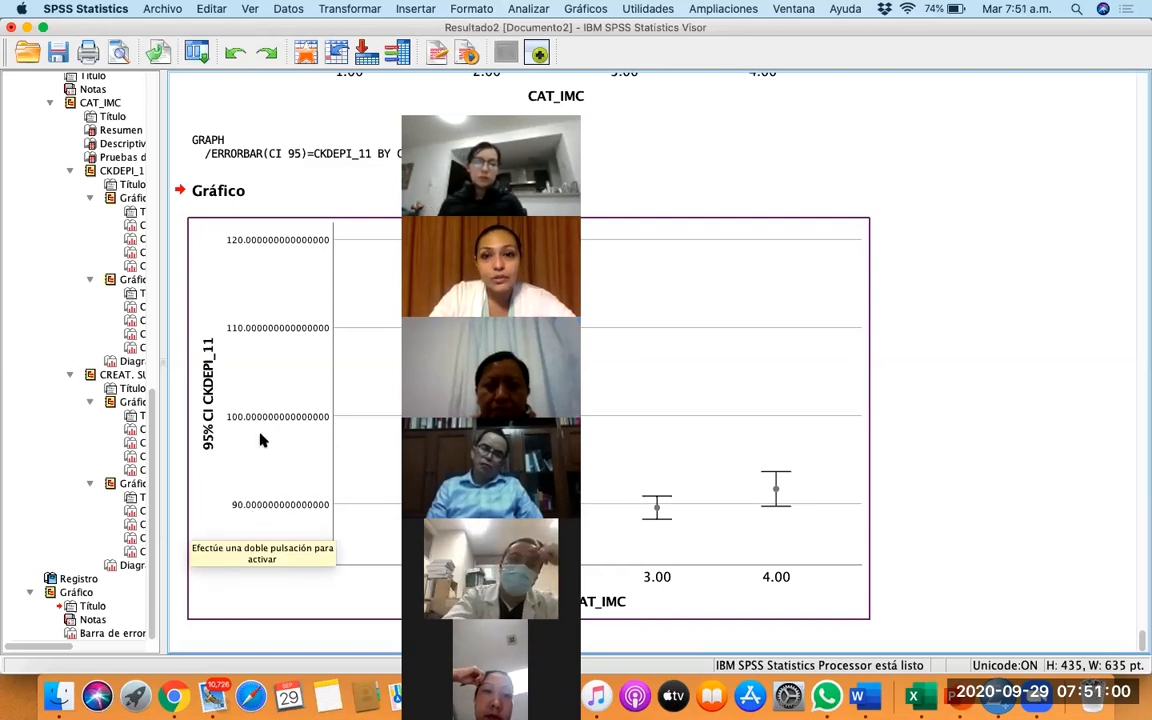
Return to the data editor's variable view and reduce the number of decimals for CKDEPI_11
click(26, 27)
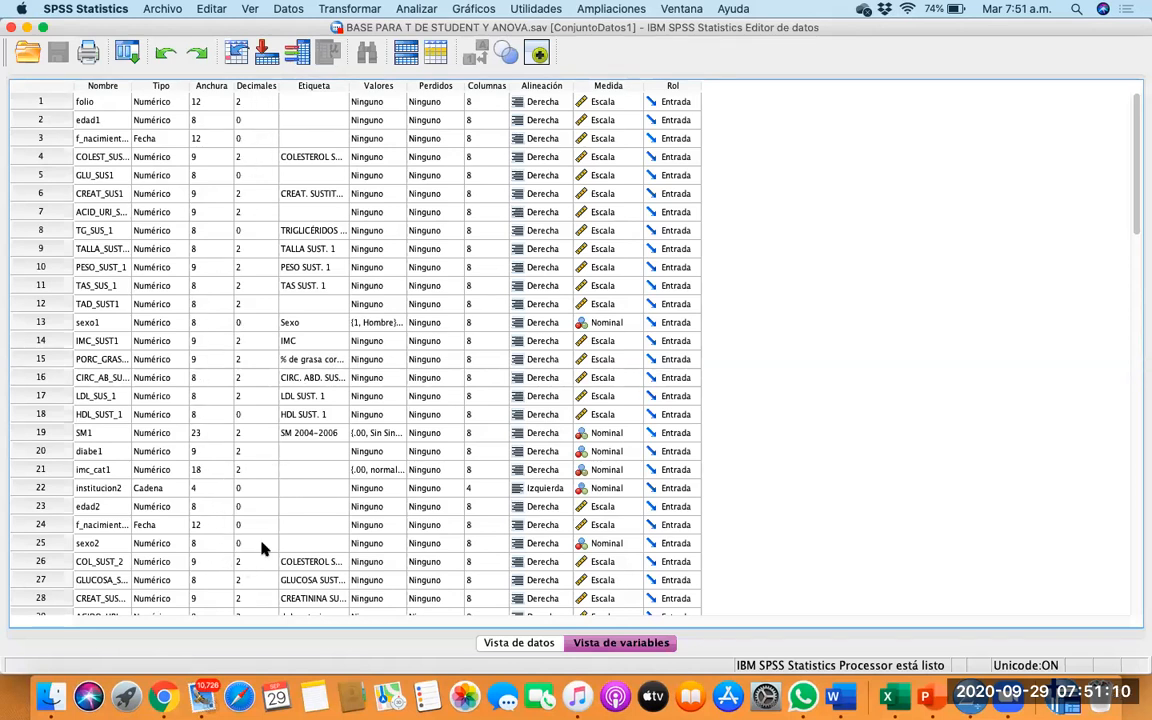
scroll(260, 545, down, 10)
scroll(260, 545, down, 10)
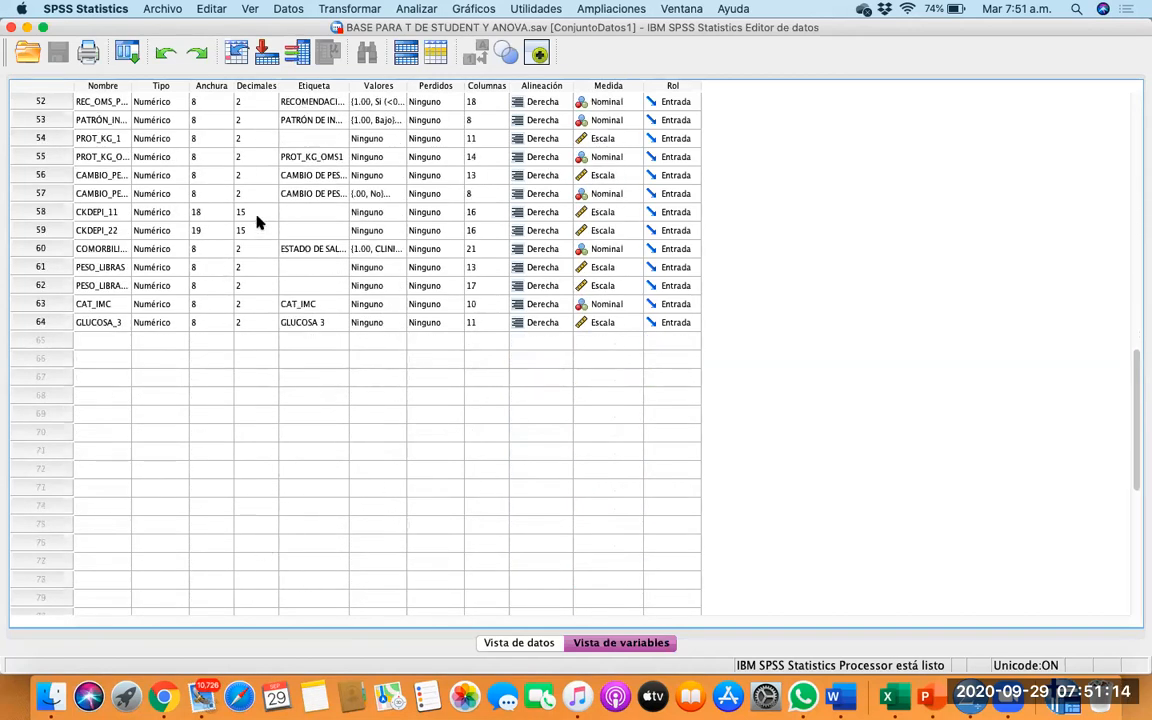
click(257, 213)
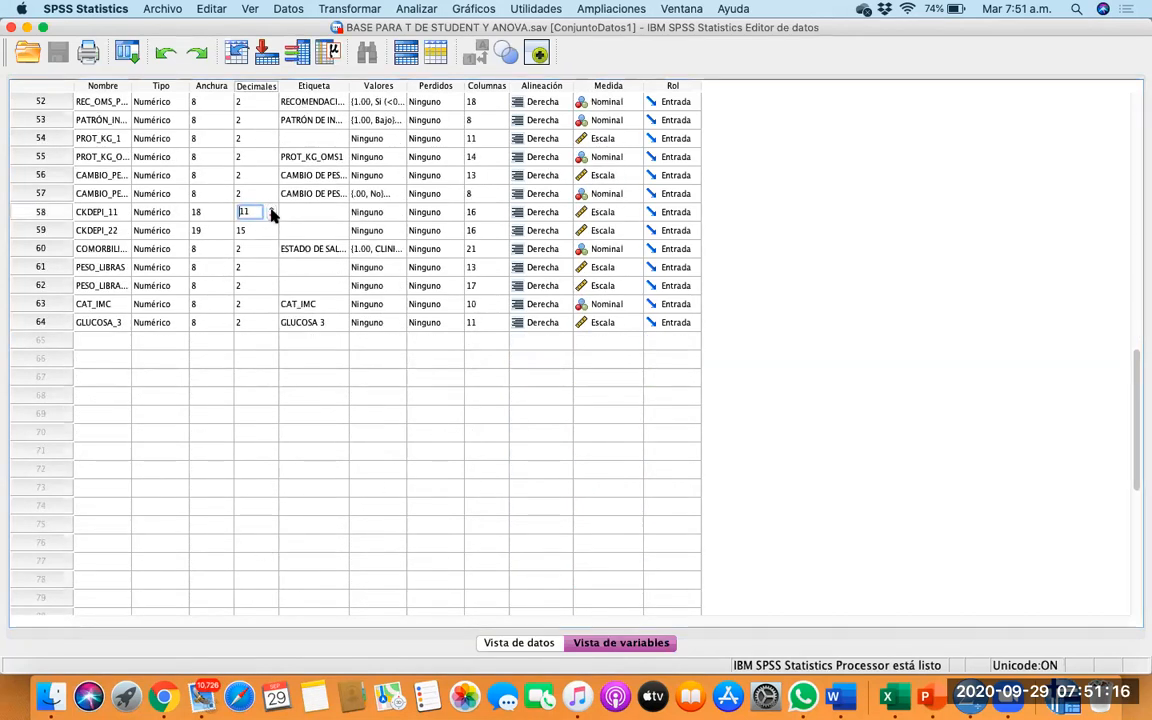
click(271, 215)
click(270, 208)
click(285, 306)
click(268, 400)
scroll(268, 402, up, 15)
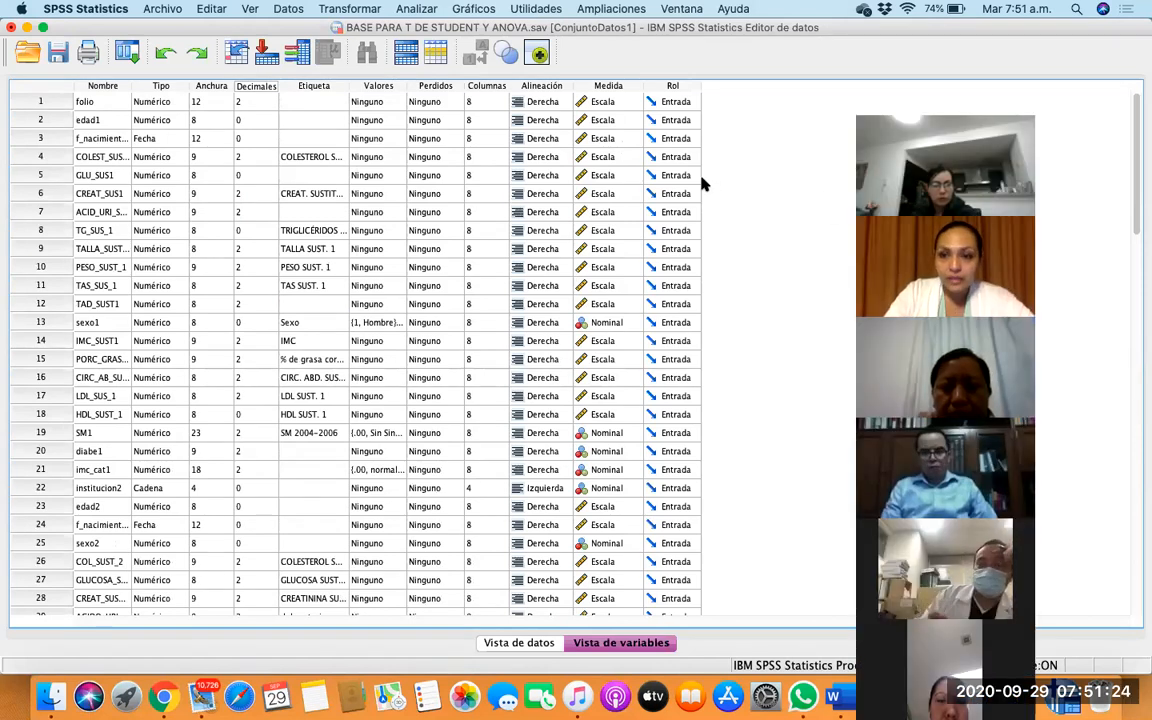
drag(813, 178, 510, 95)
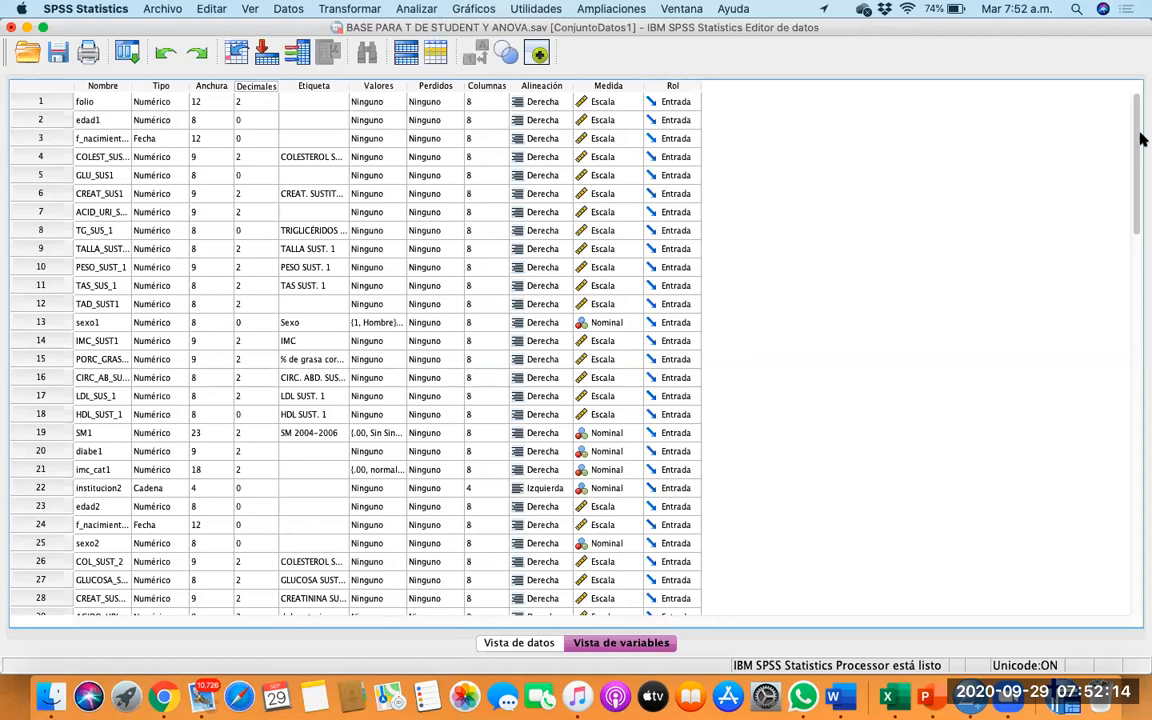
Start a repeated measures general linear model (Medidas repetidas) and define the within-subjects factor factor1 with 3 levels
click(414, 8)
mouse_move(436, 121)
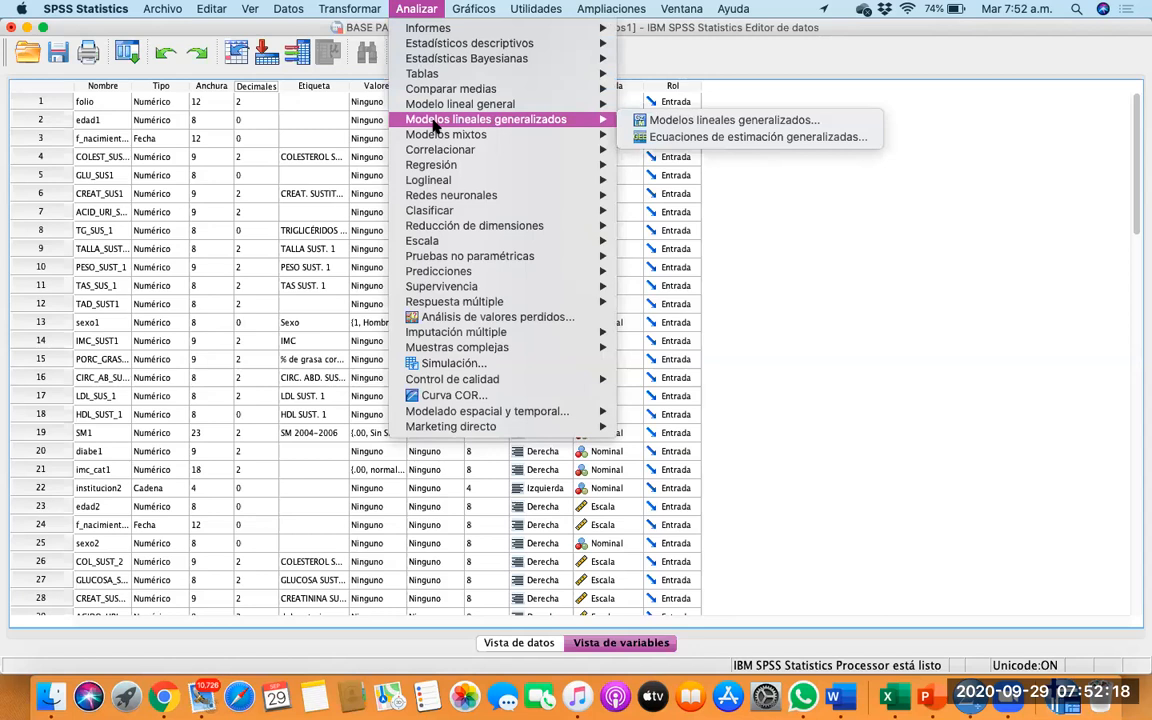
mouse_move(434, 94)
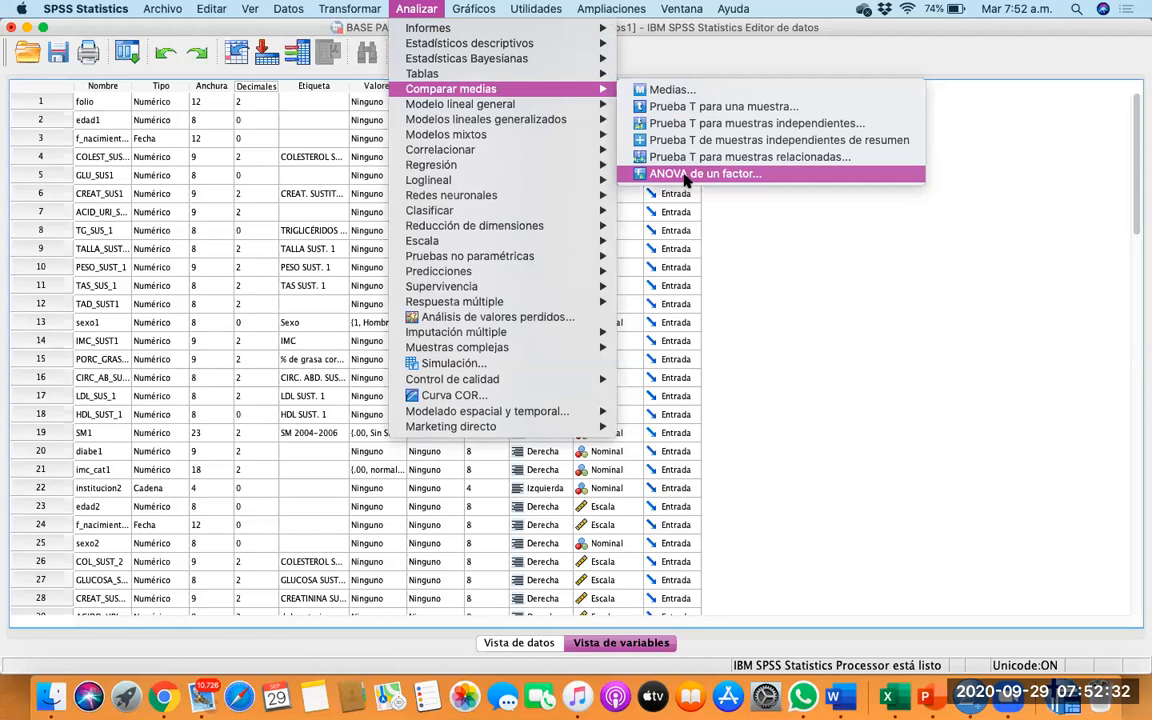
mouse_move(590, 110)
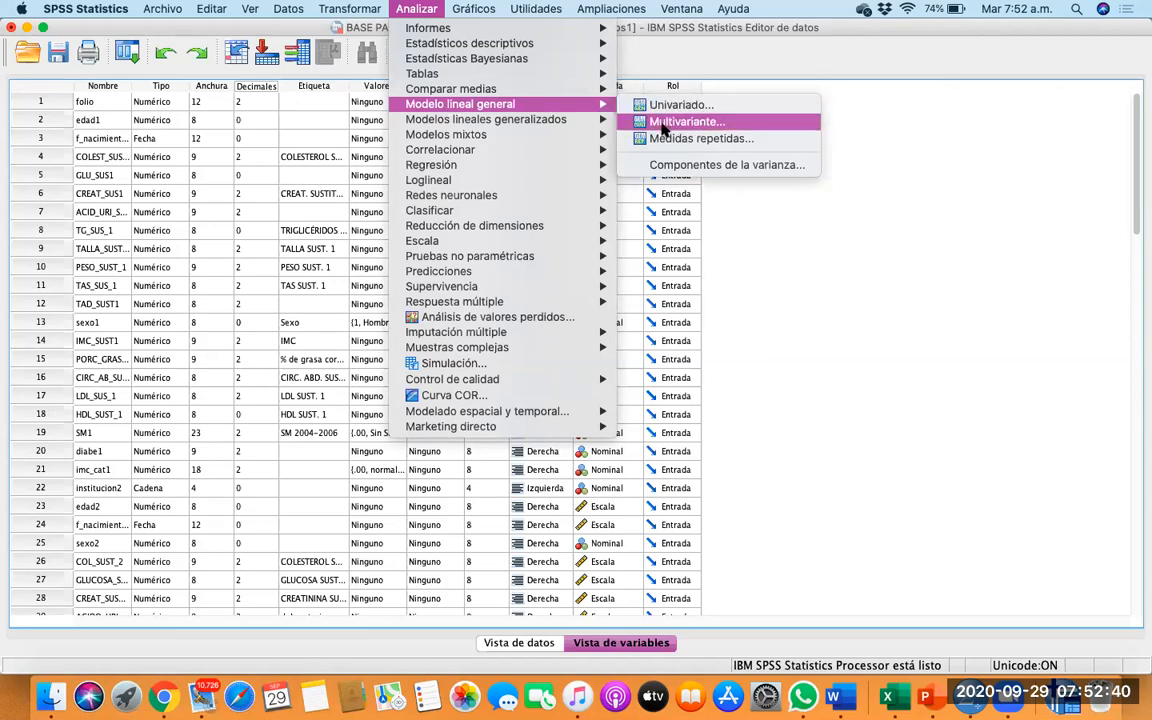
click(663, 140)
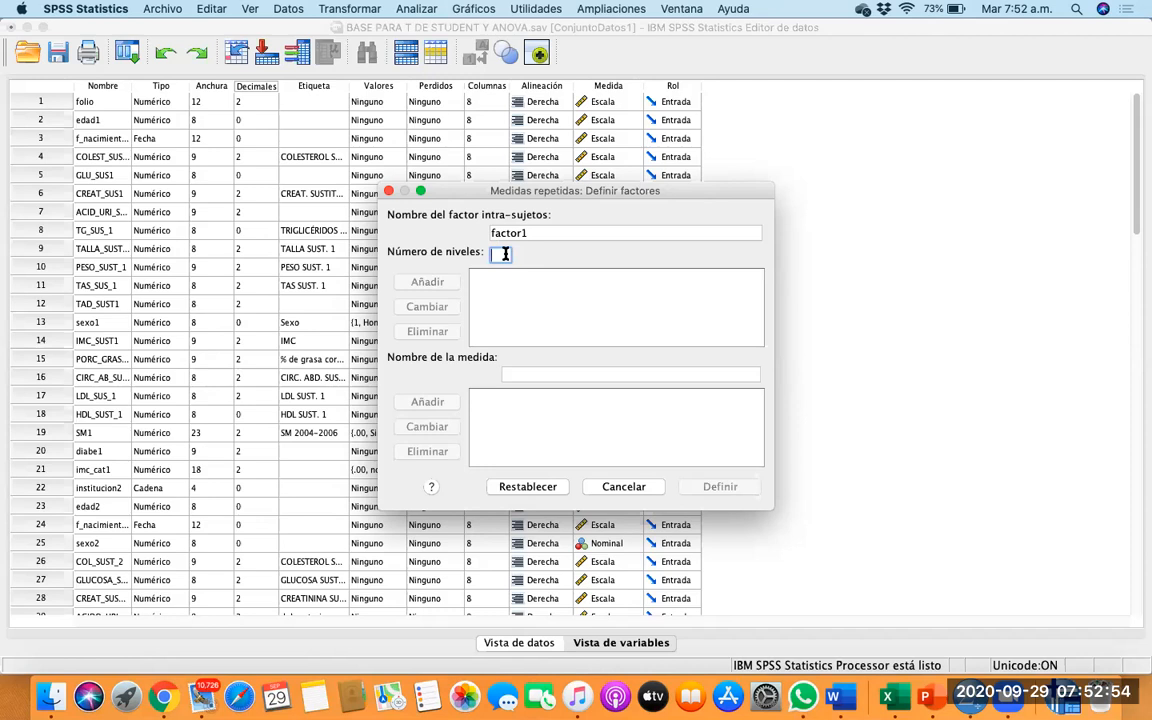
text(3)
click(441, 284)
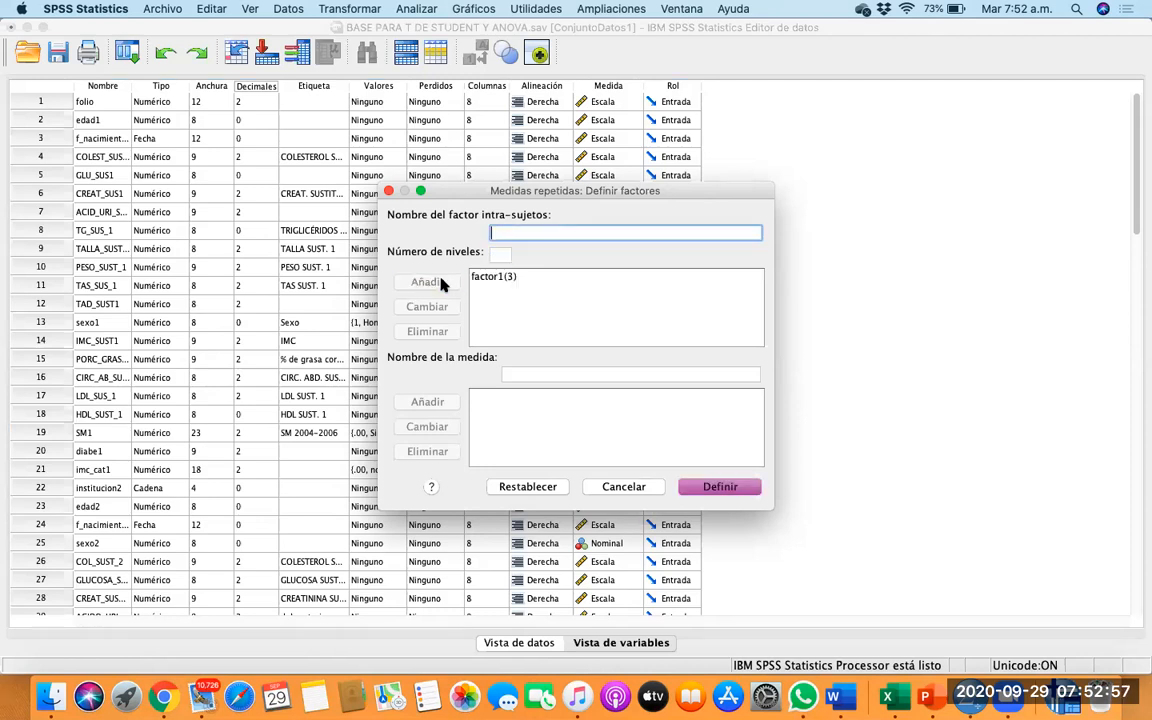
click(737, 487)
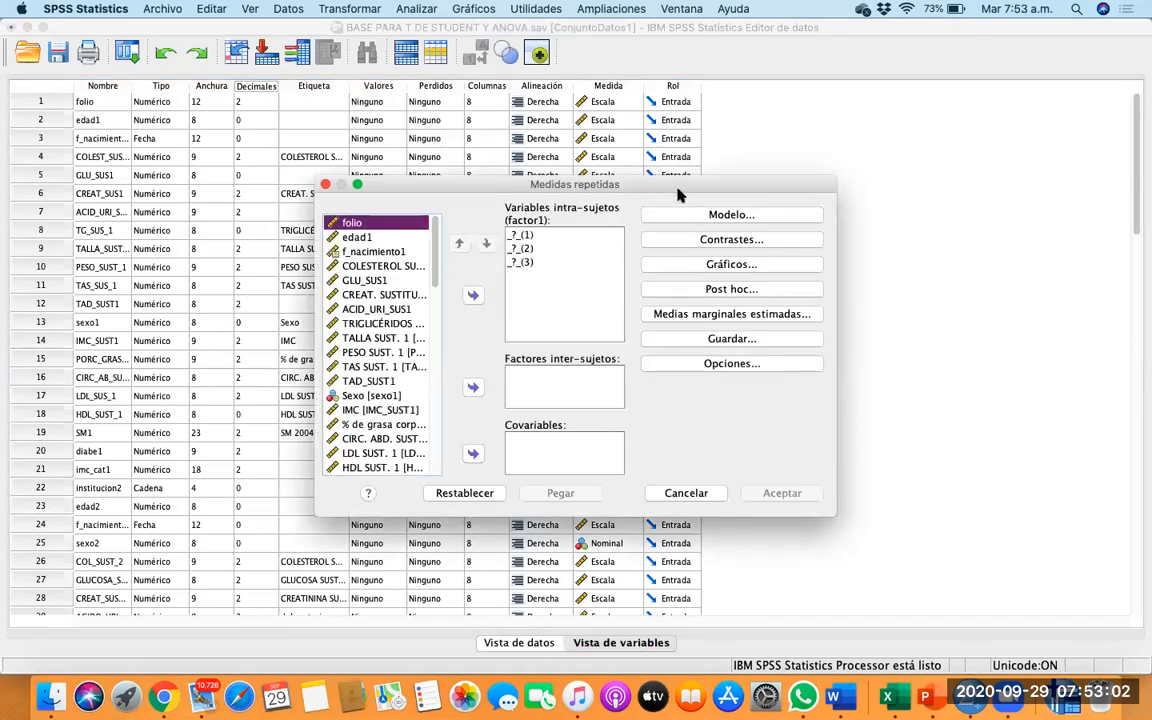
Assign GLU_SUS1 as the first level of the within-subjects factor
drag(677, 195, 677, 155)
scroll(387, 372, down, 10)
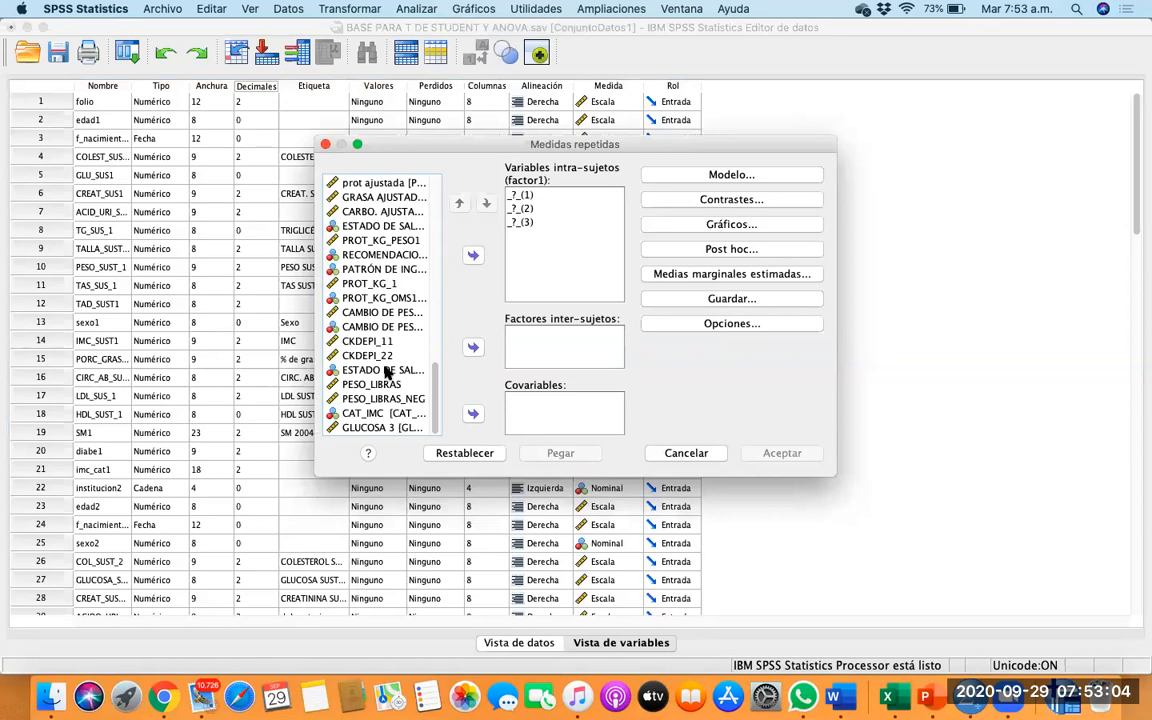
scroll(386, 300, up, 8)
scroll(399, 213, up, 3)
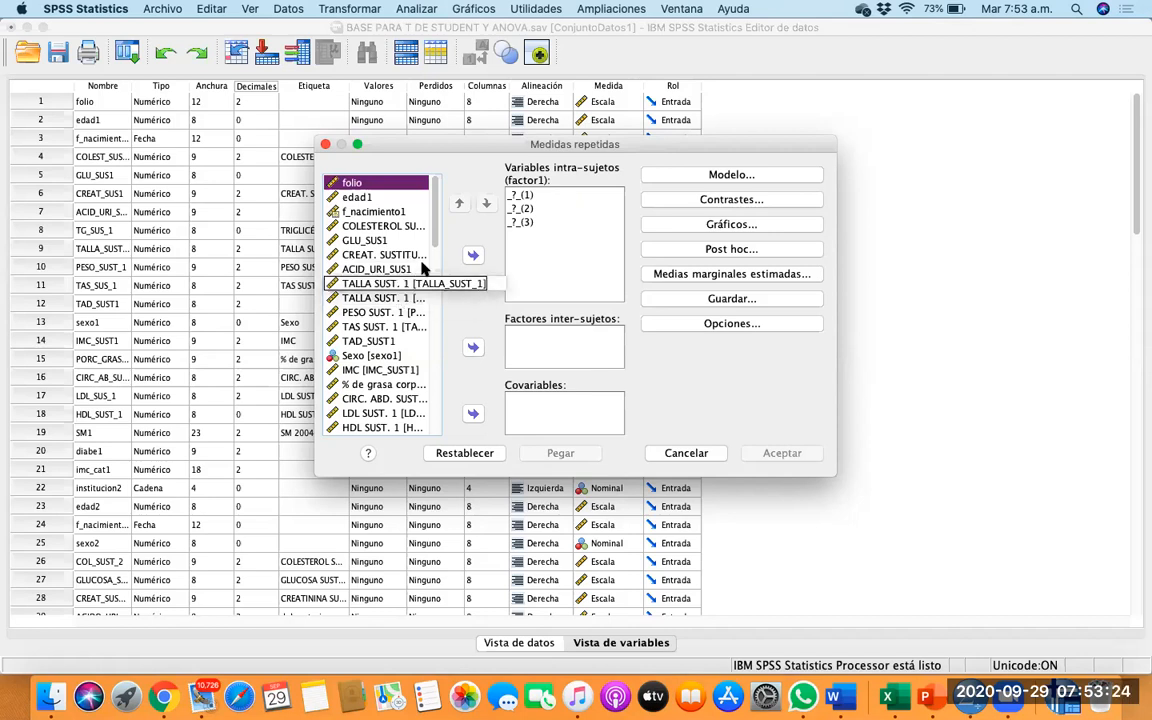
click(399, 242)
click(474, 256)
Assign GLUCOSA_SUST_2 and GLUCOSA_3 as the second and third levels of the within-subjects factor
scroll(392, 285, down, 8)
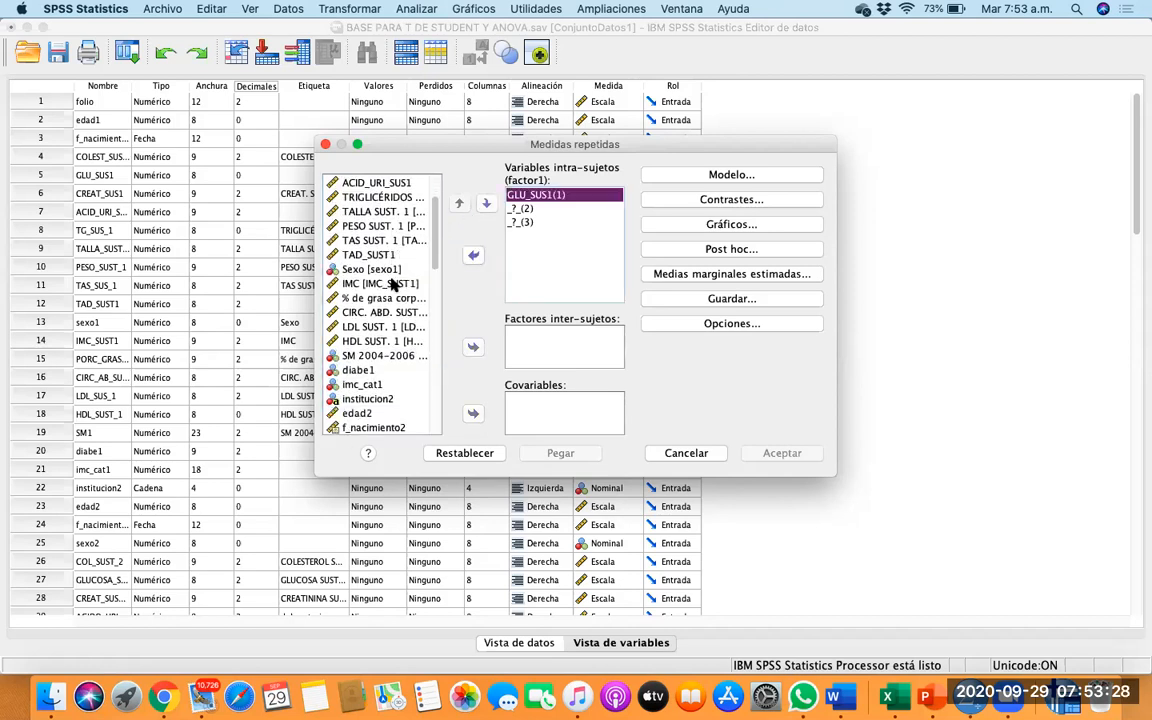
scroll(392, 285, down, 3)
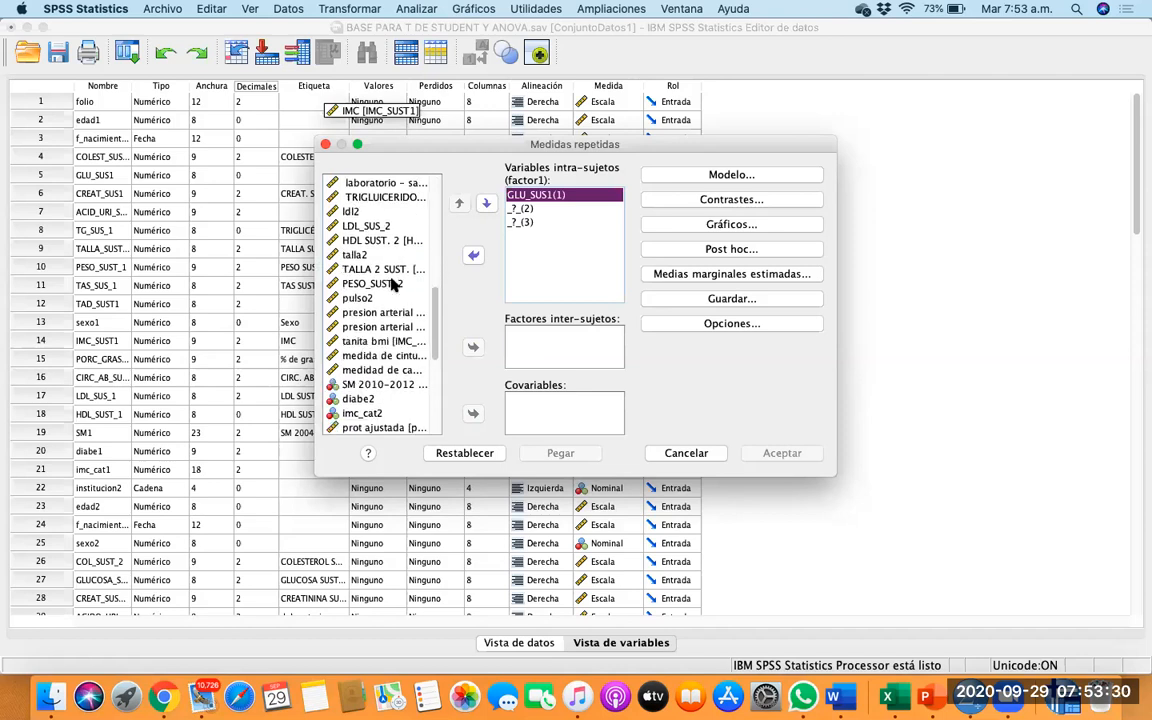
scroll(393, 283, up, 3)
scroll(391, 255, down, 1)
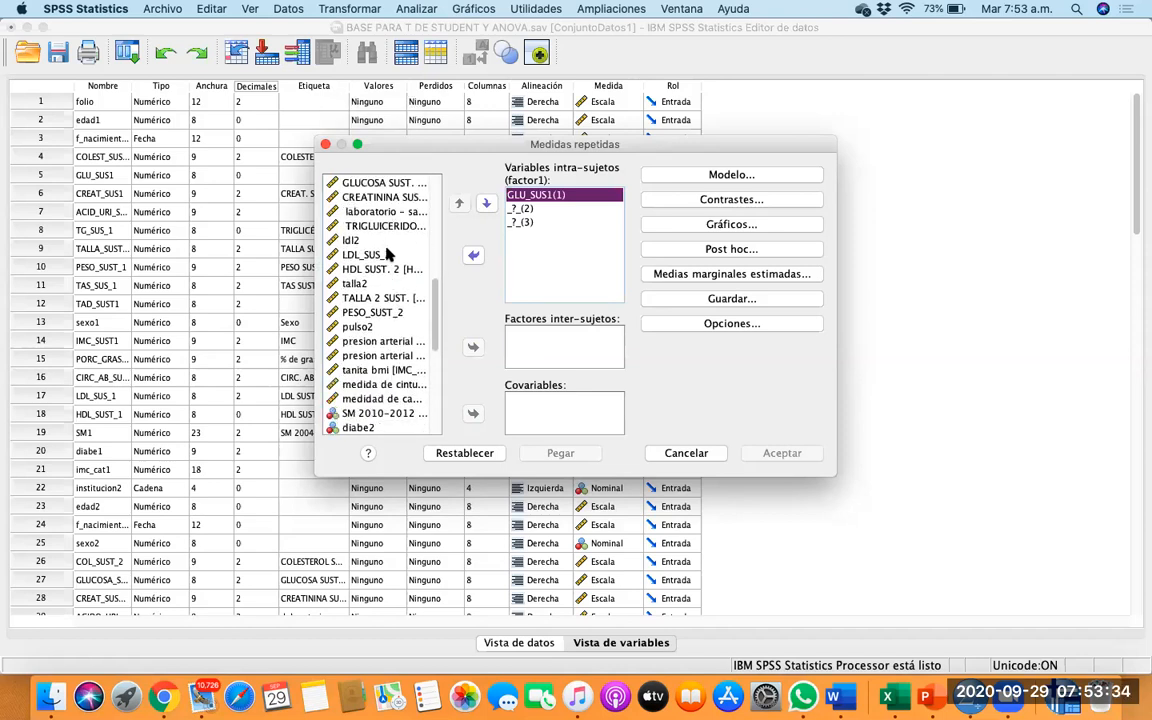
click(355, 181)
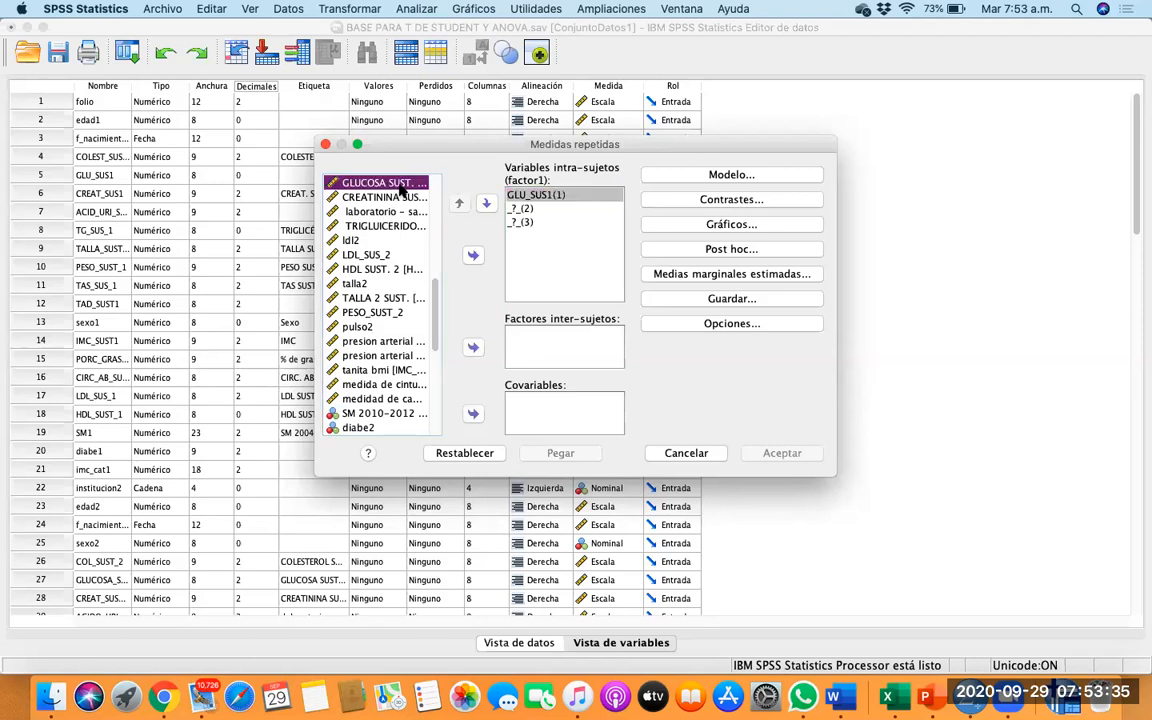
click(473, 258)
scroll(388, 345, down, 10)
click(378, 428)
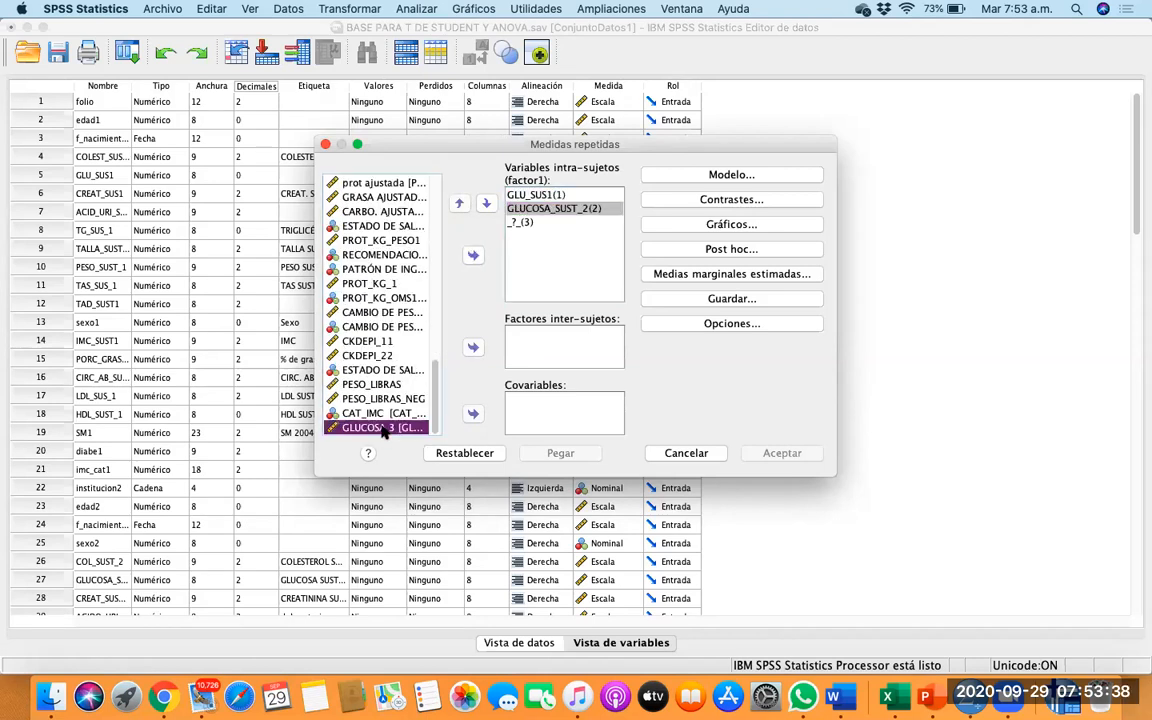
click(471, 258)
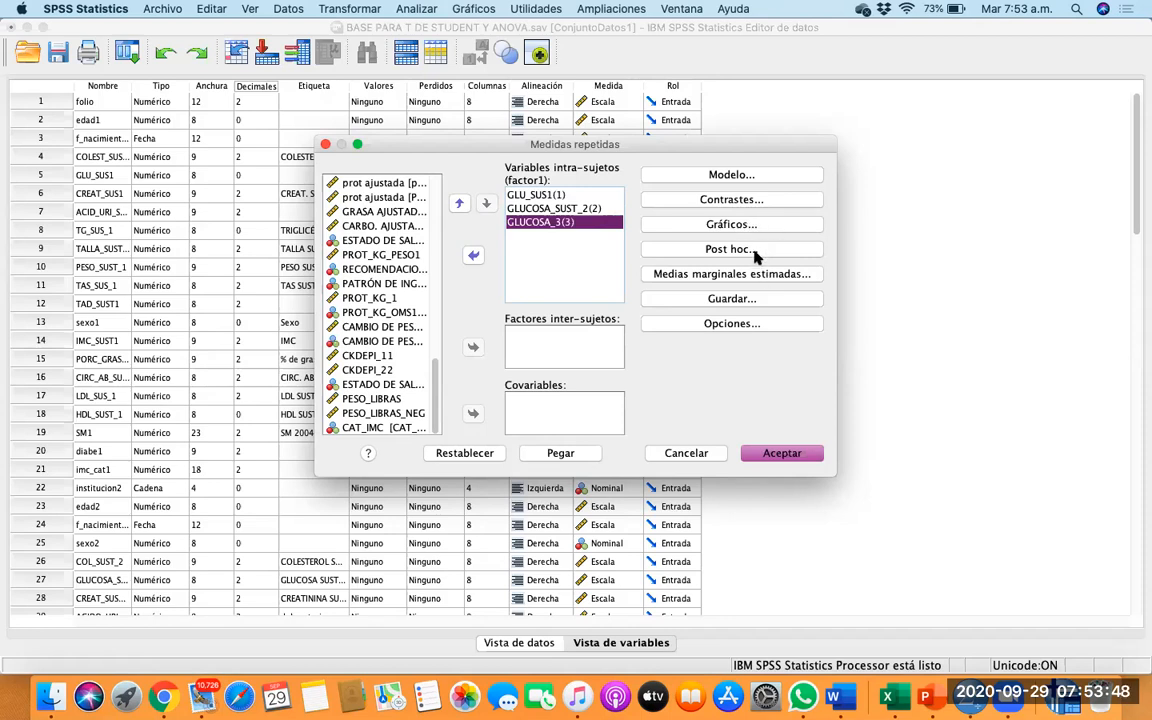
Check the post hoc and contrast options of the repeated measures model without changing them
click(755, 254)
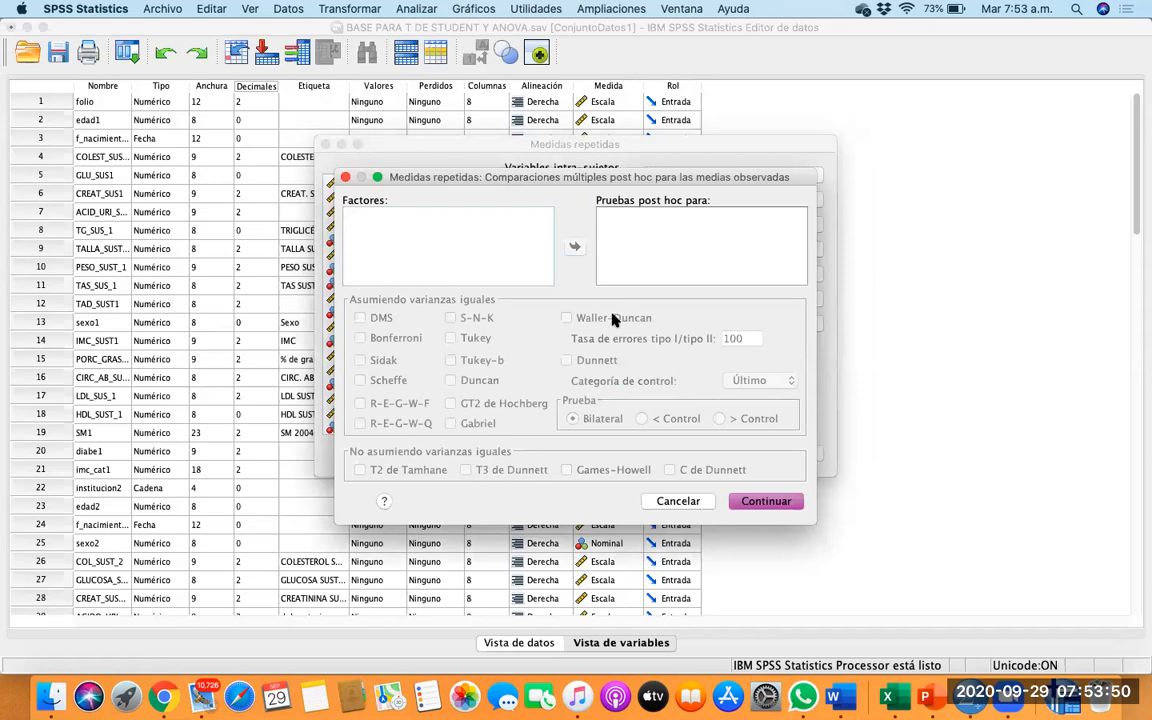
click(676, 501)
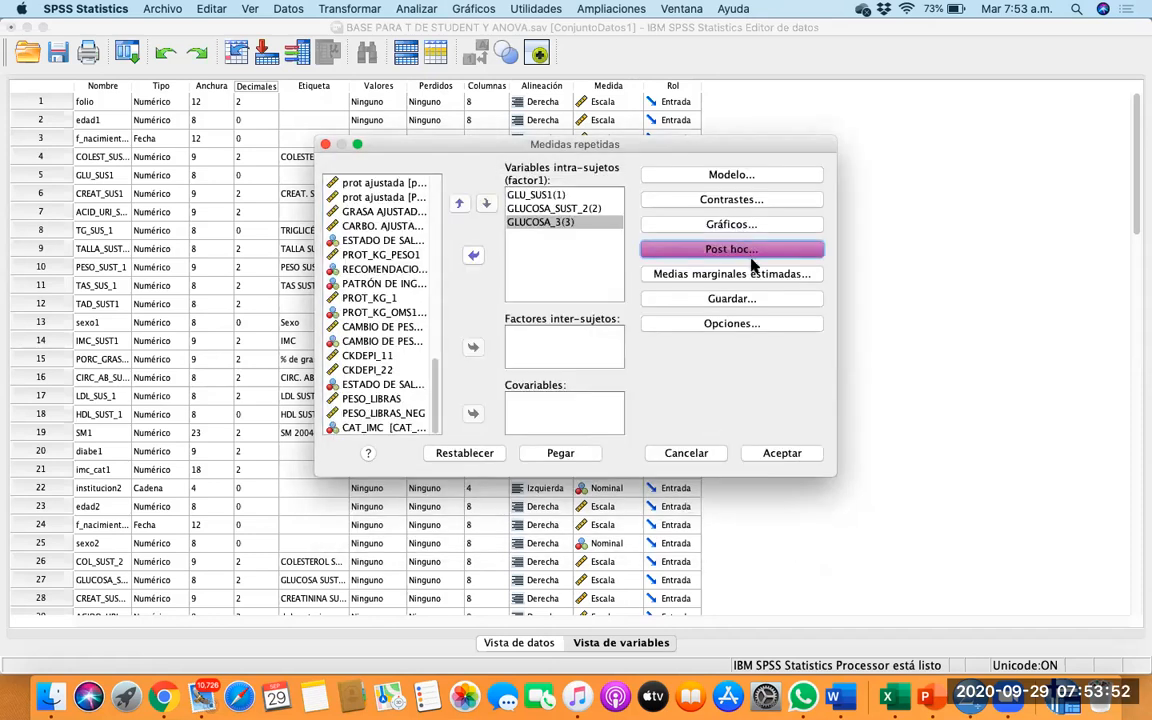
click(740, 203)
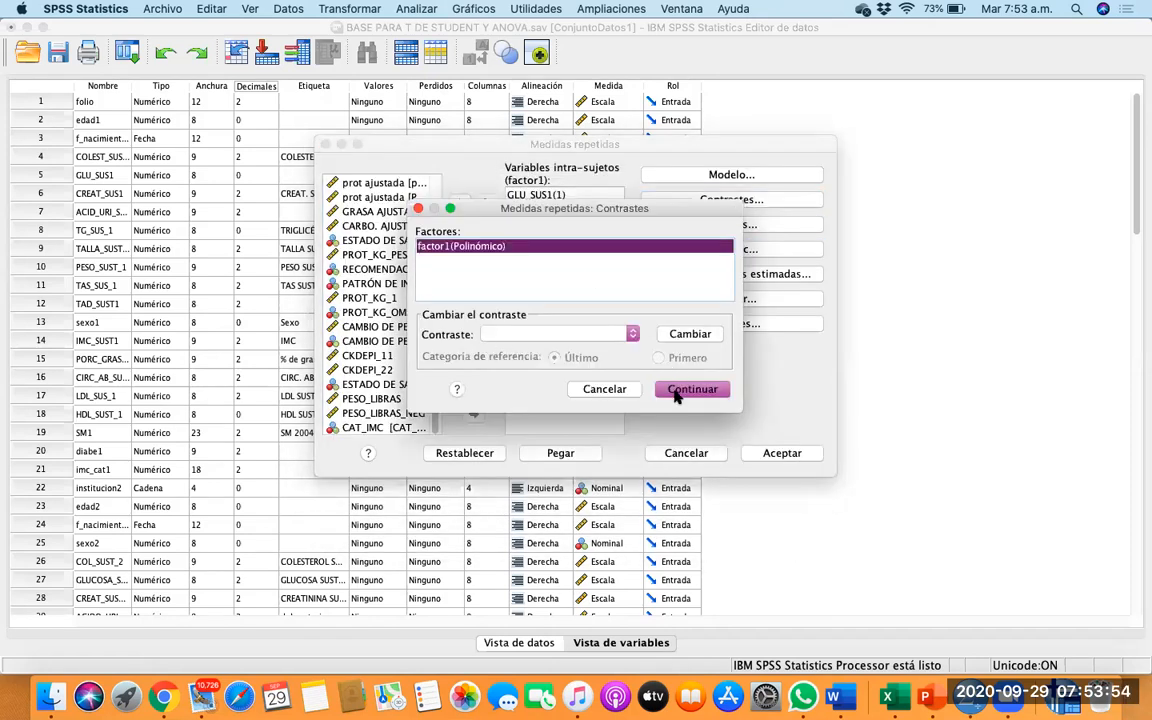
click(605, 389)
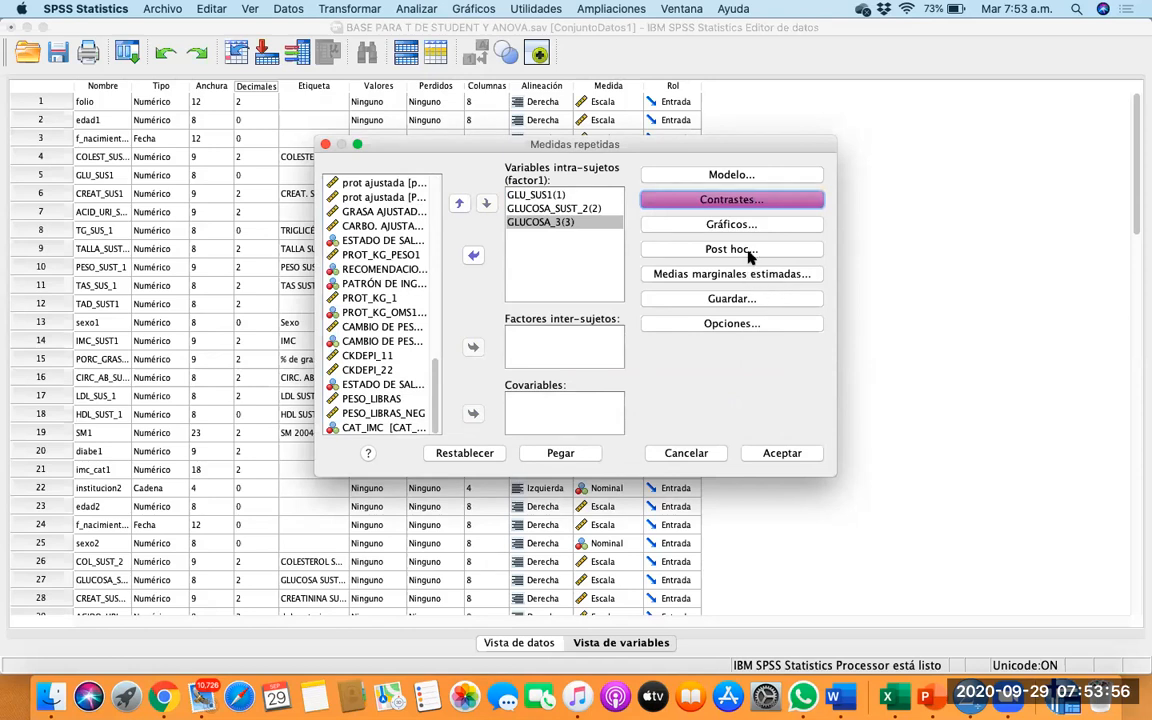
Request estimated marginal means (Medias marginales estimadas) for factor1 in the repeated measures model
click(743, 273)
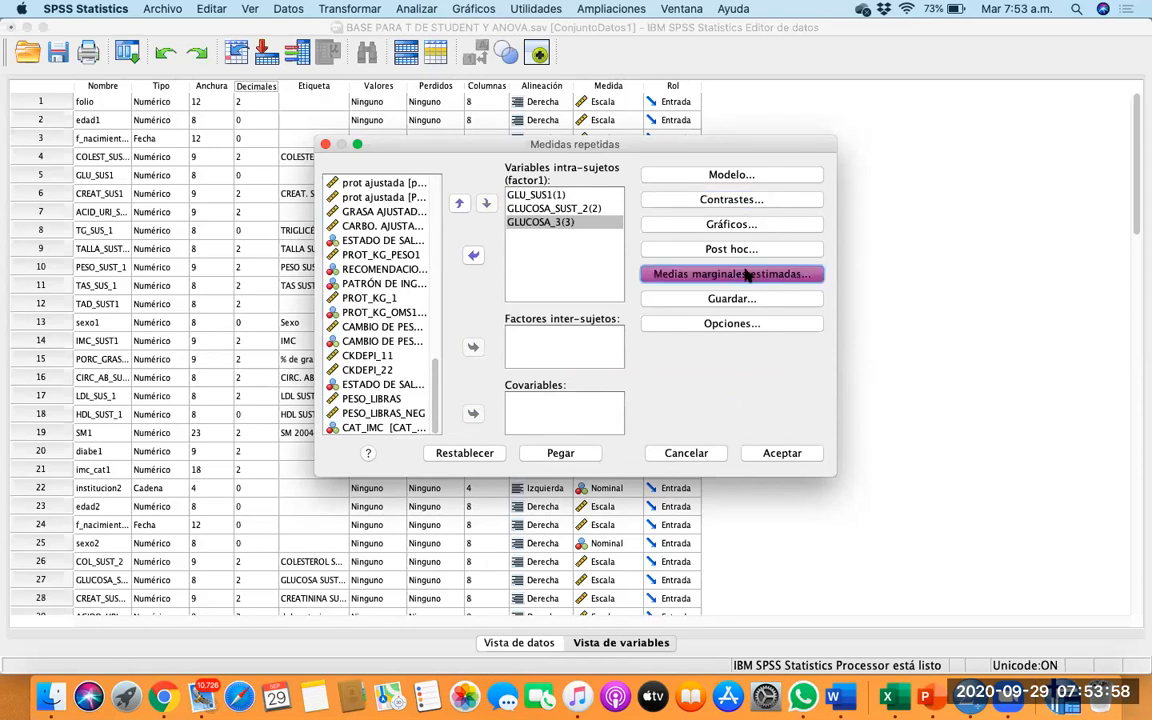
click(463, 309)
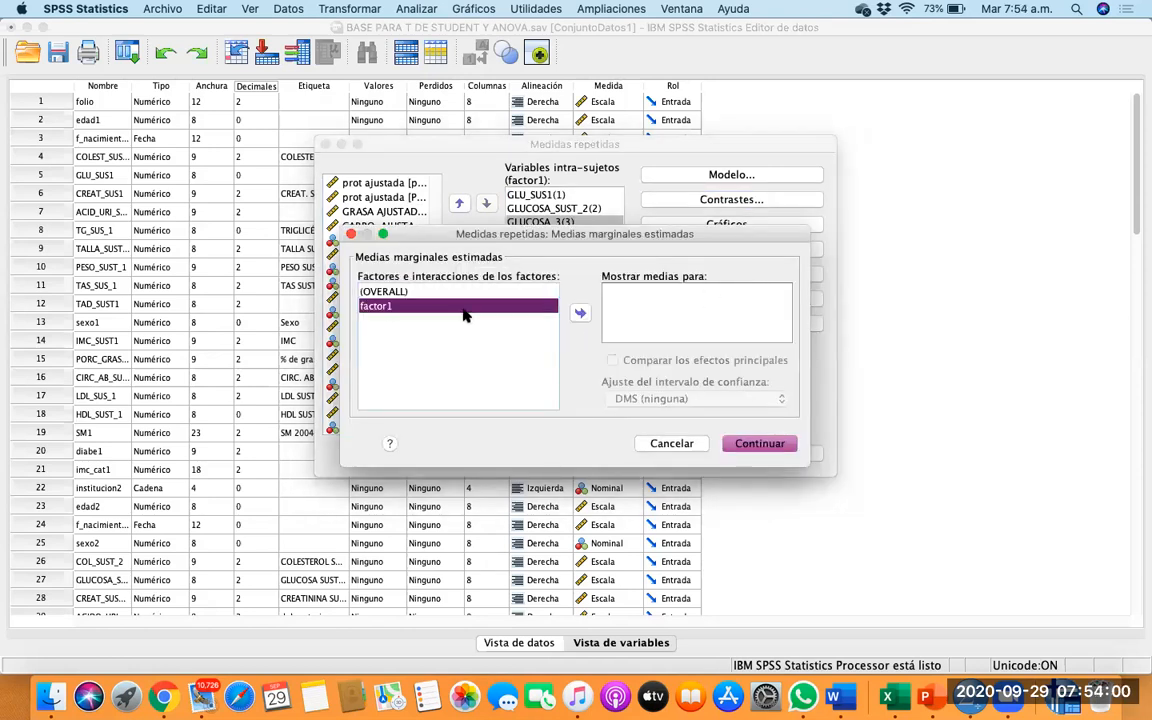
click(580, 313)
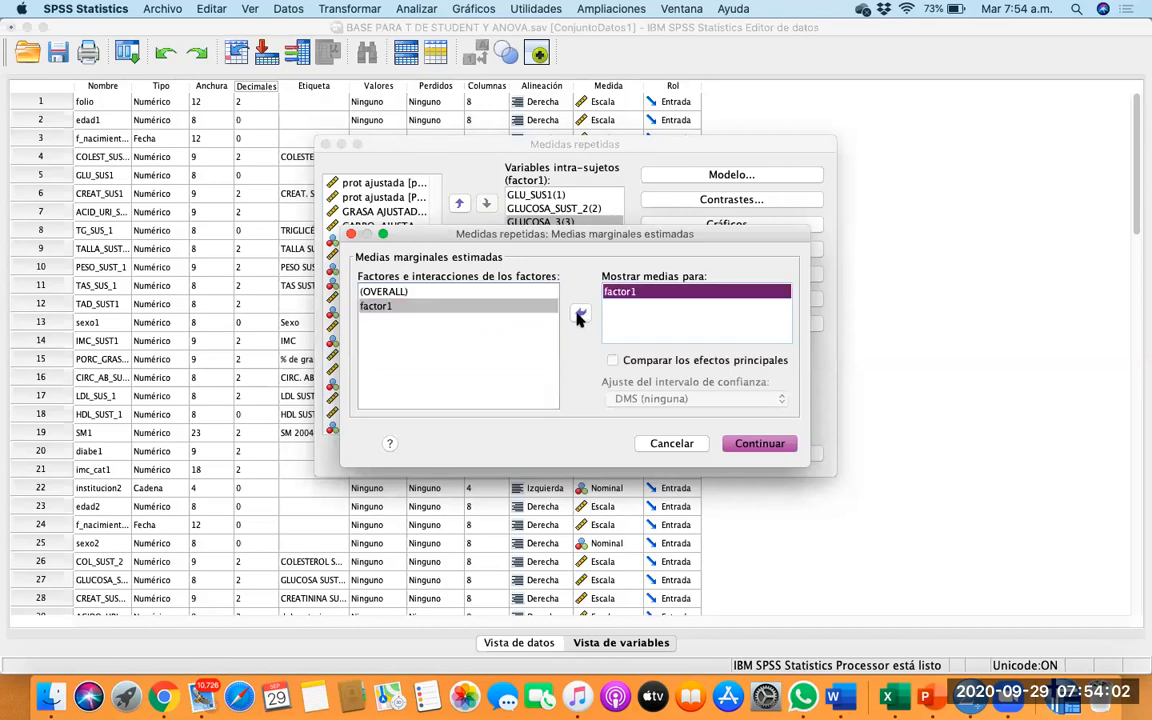
click(760, 443)
Review the post hoc, model and contrast settings, keeping Factorial completo, Tipo III and Polinómico, and run the repeated measures analysis
click(655, 249)
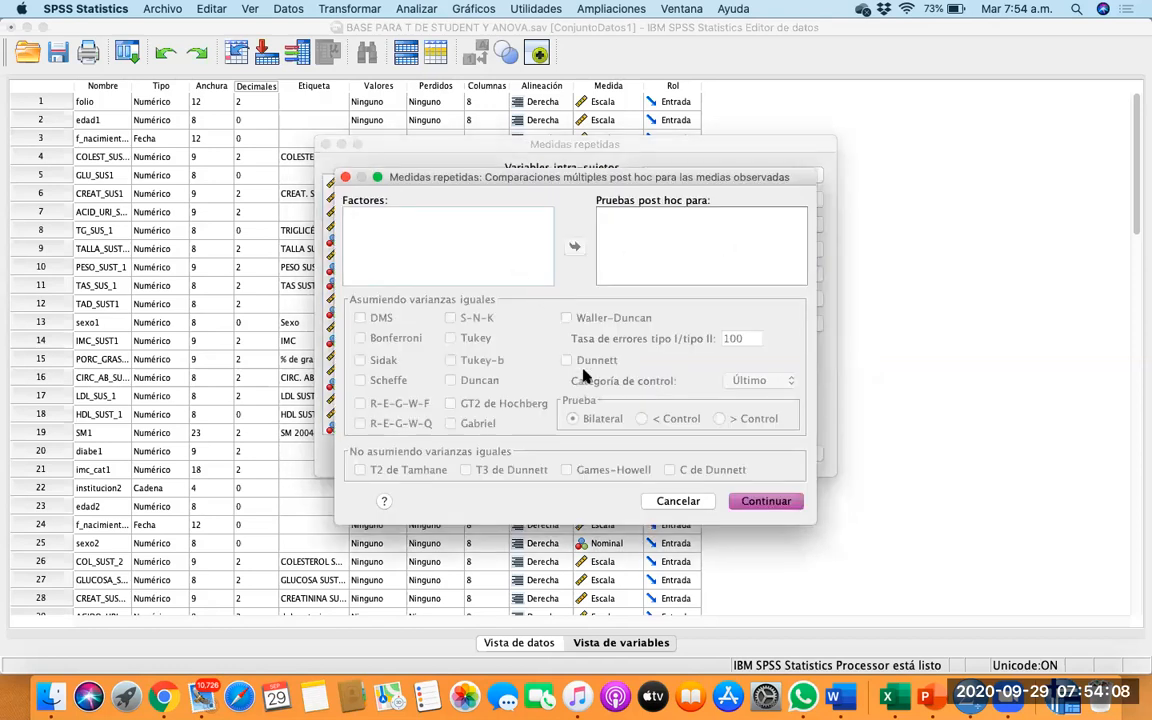
click(678, 500)
click(752, 176)
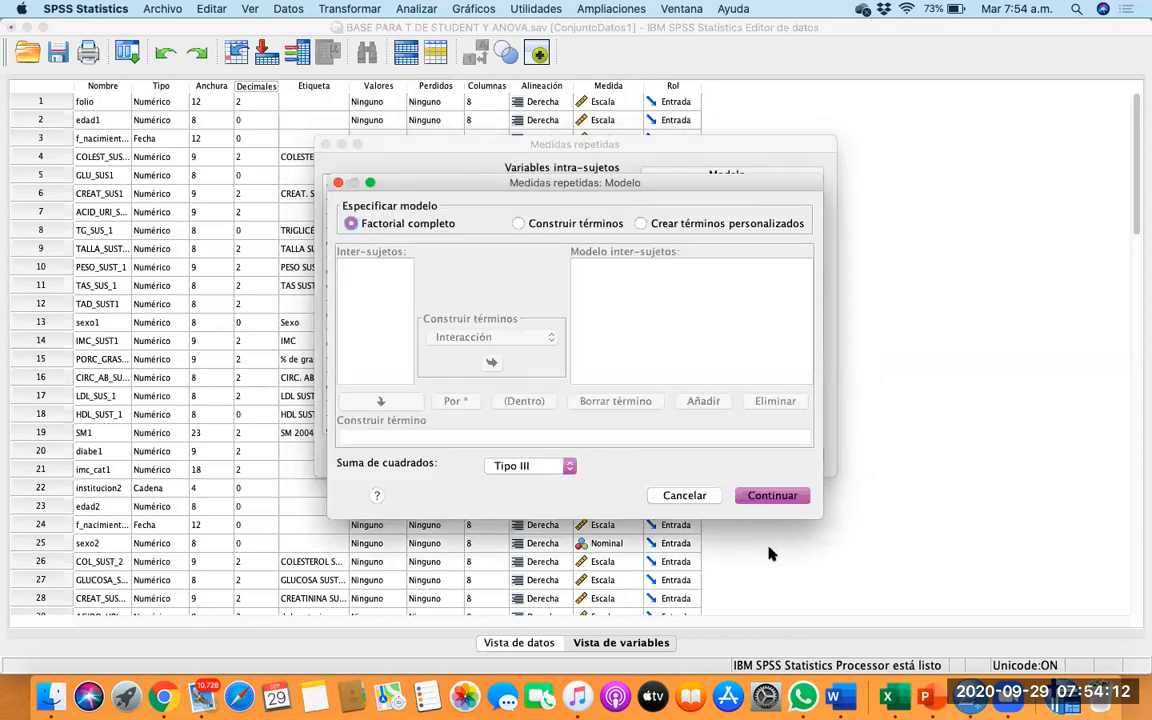
click(772, 495)
click(784, 199)
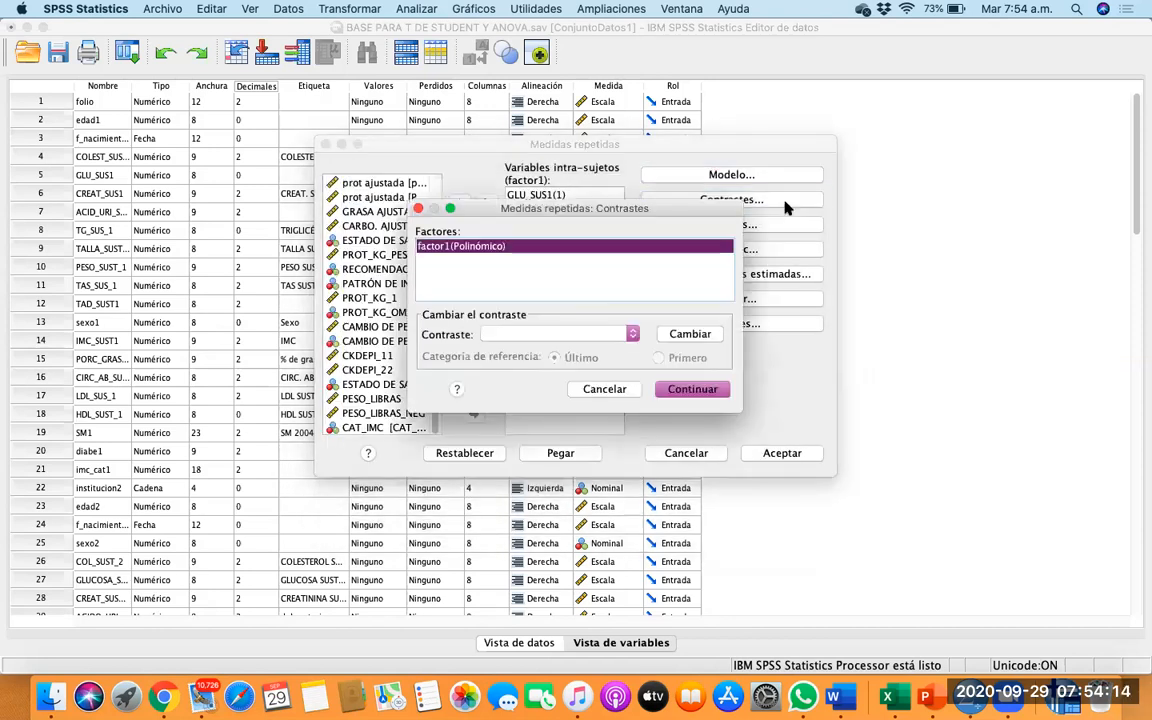
click(689, 334)
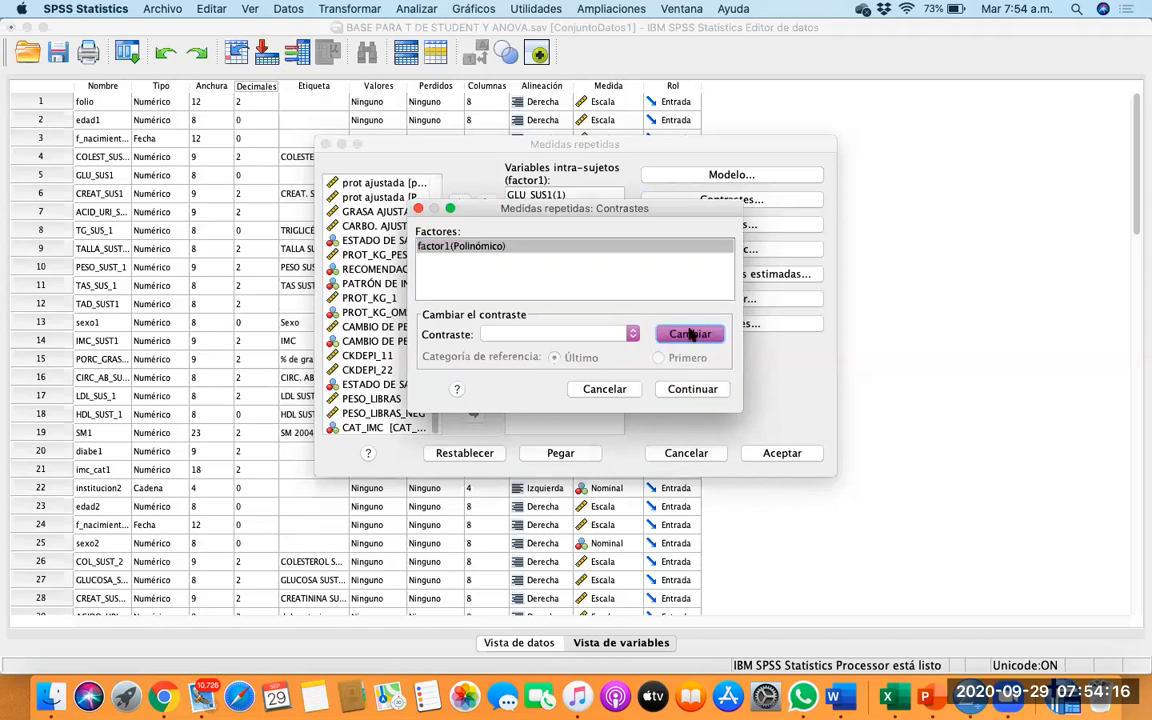
click(693, 389)
click(785, 457)
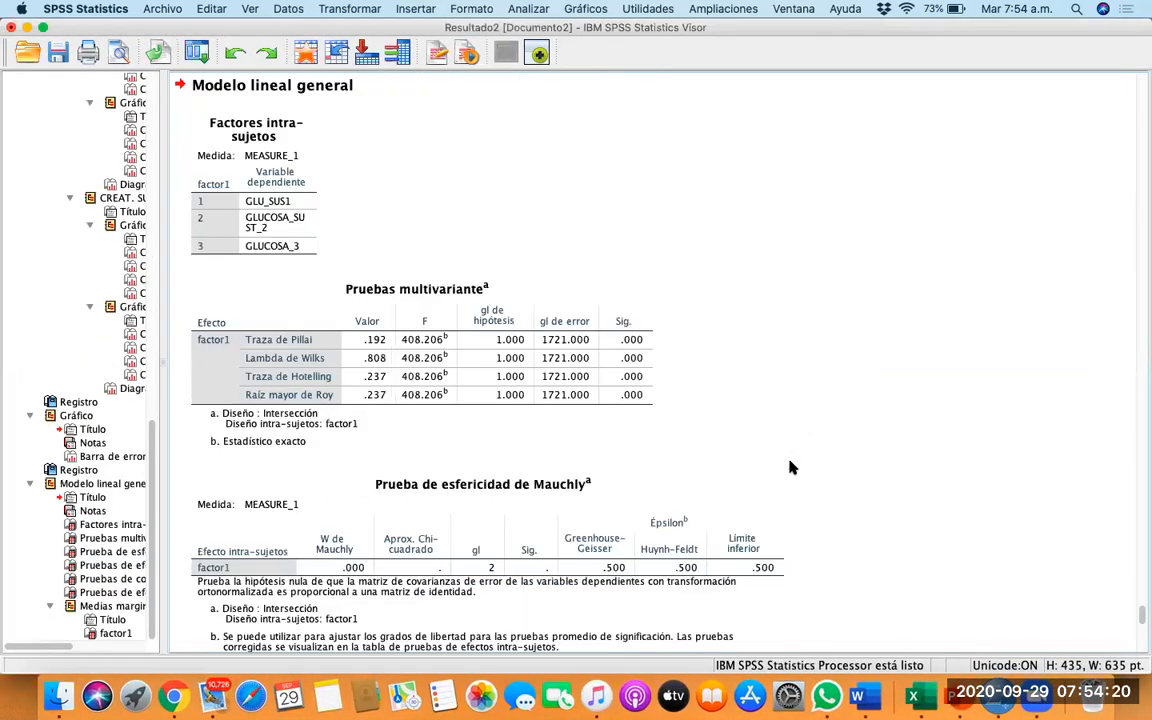
Examine the sphericity, within-subjects, contrast and between-subjects tables and the estimated marginal means for factor1 in the output
scroll(790, 462, down, 3)
scroll(789, 467, down, 5)
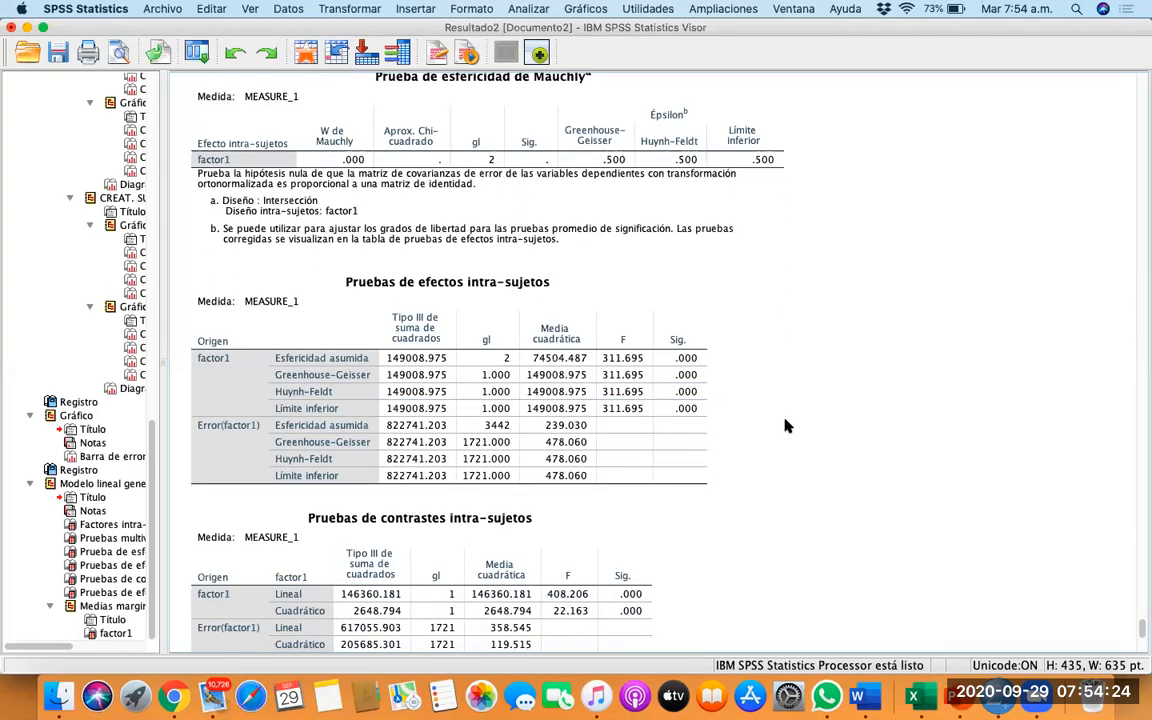
scroll(787, 423, down, 5)
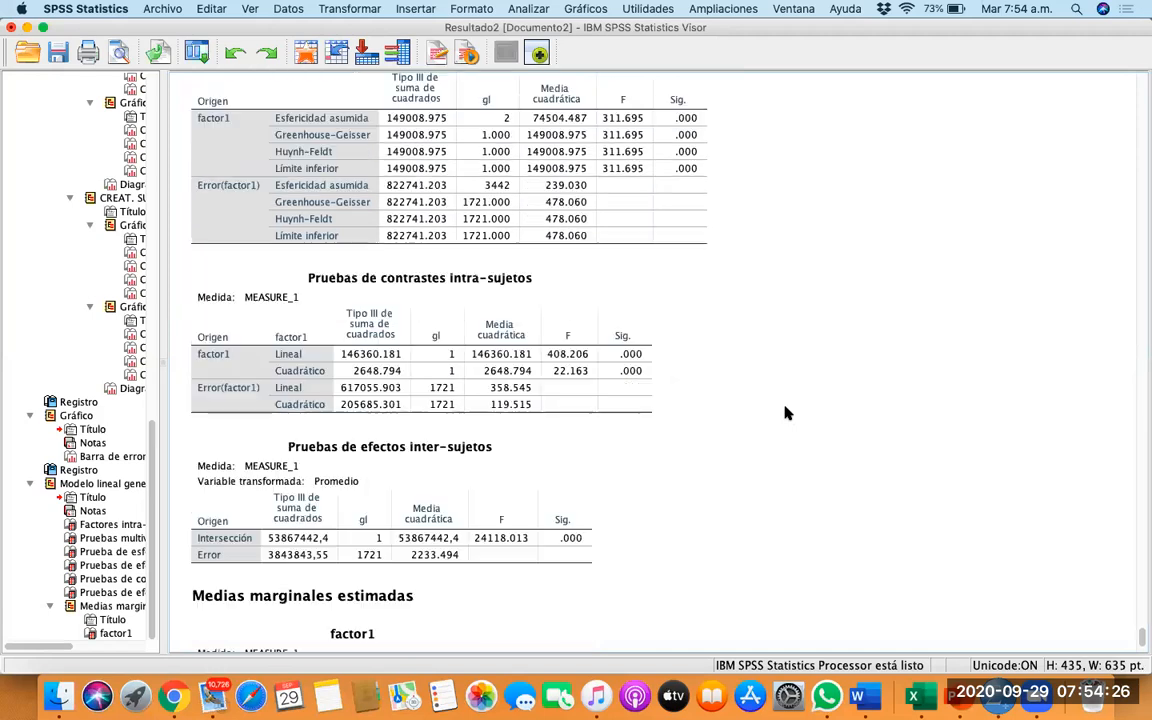
scroll(786, 413, down, 3)
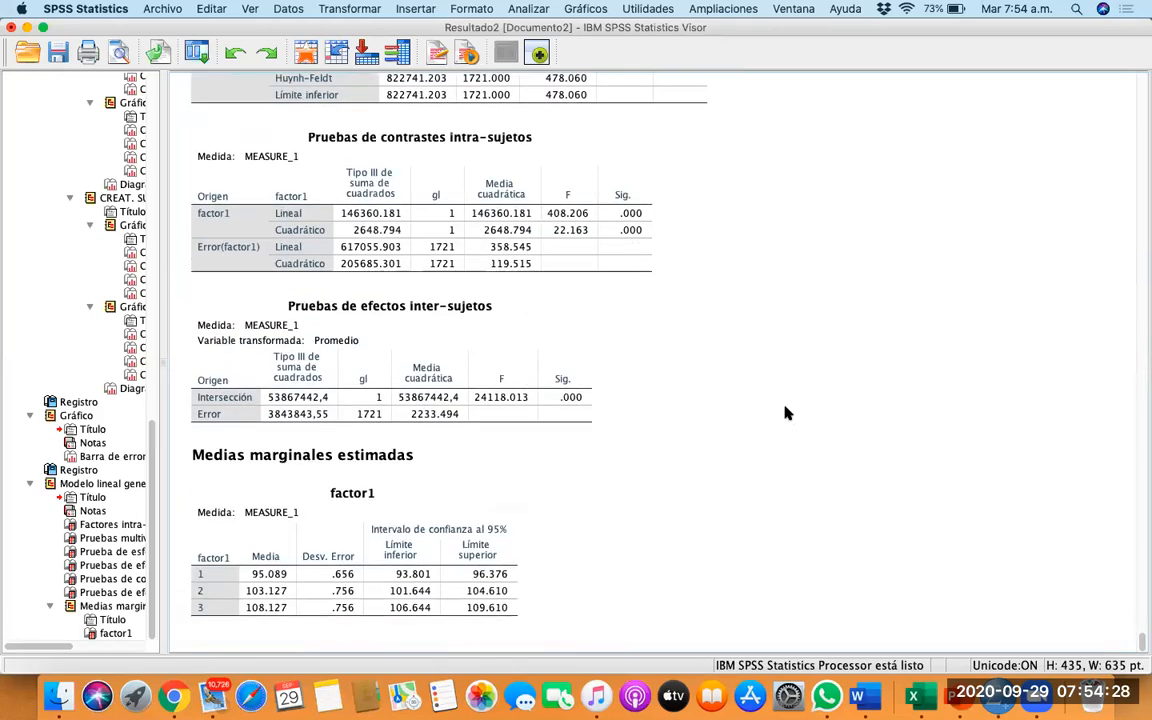
click(190, 538)
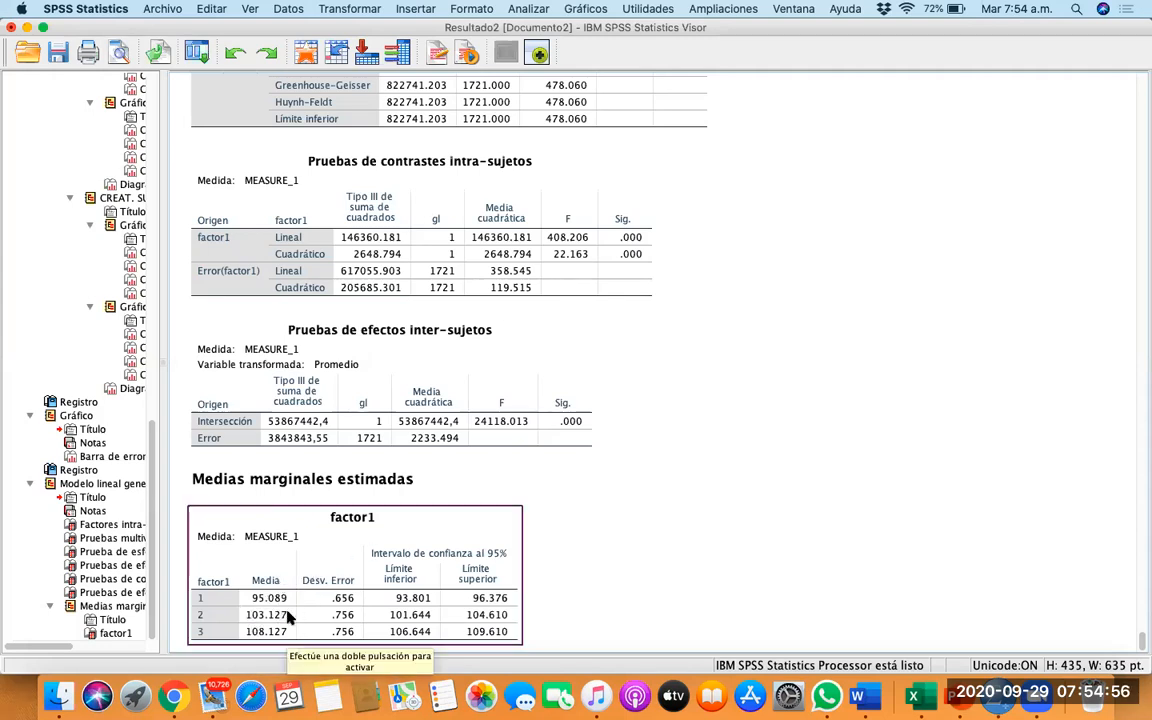
click(586, 412)
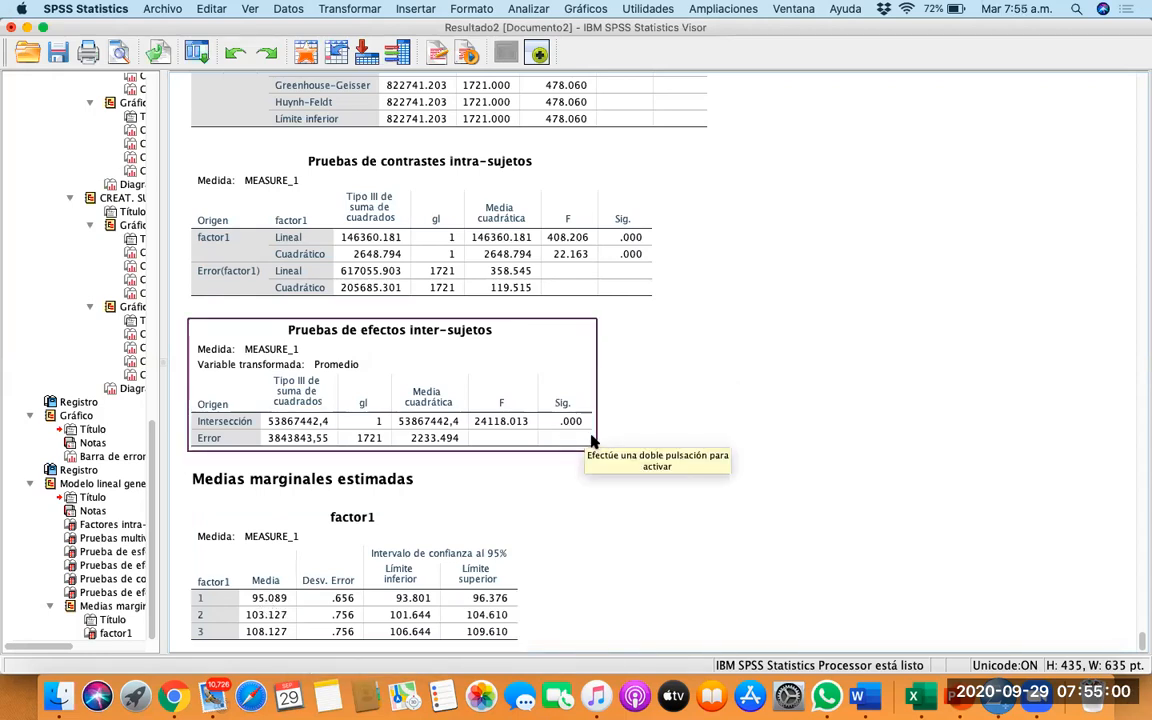
click(799, 231)
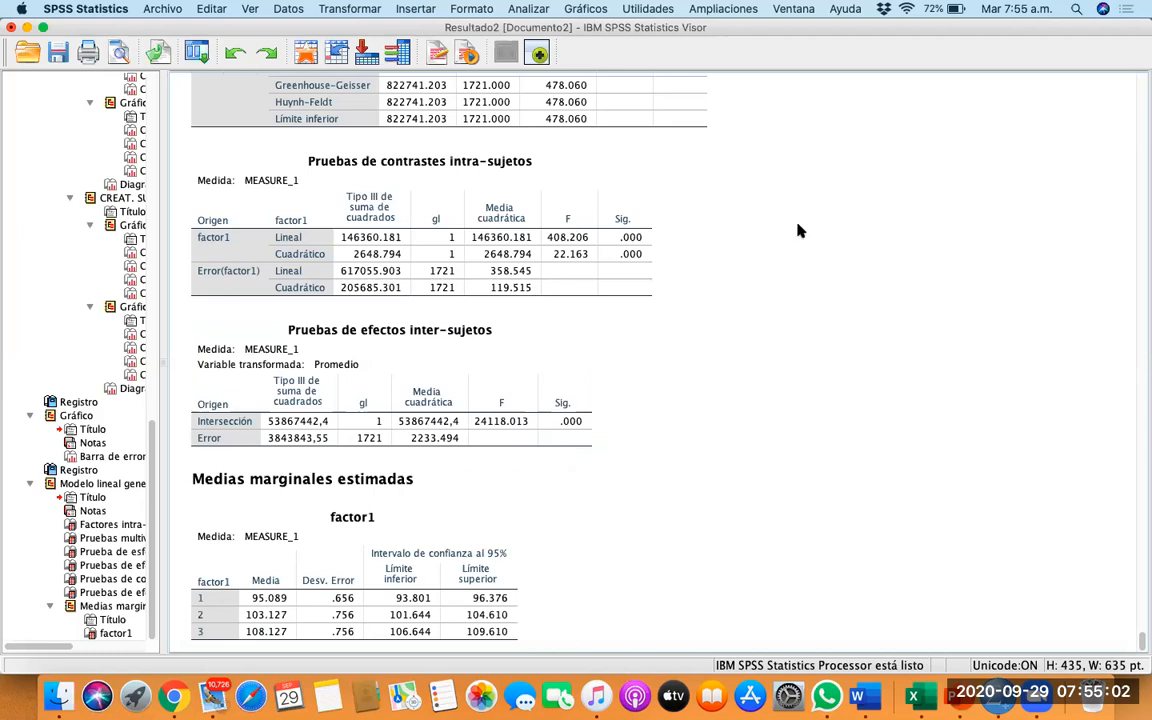
click(876, 138)
drag(985, 138, 569, 112)
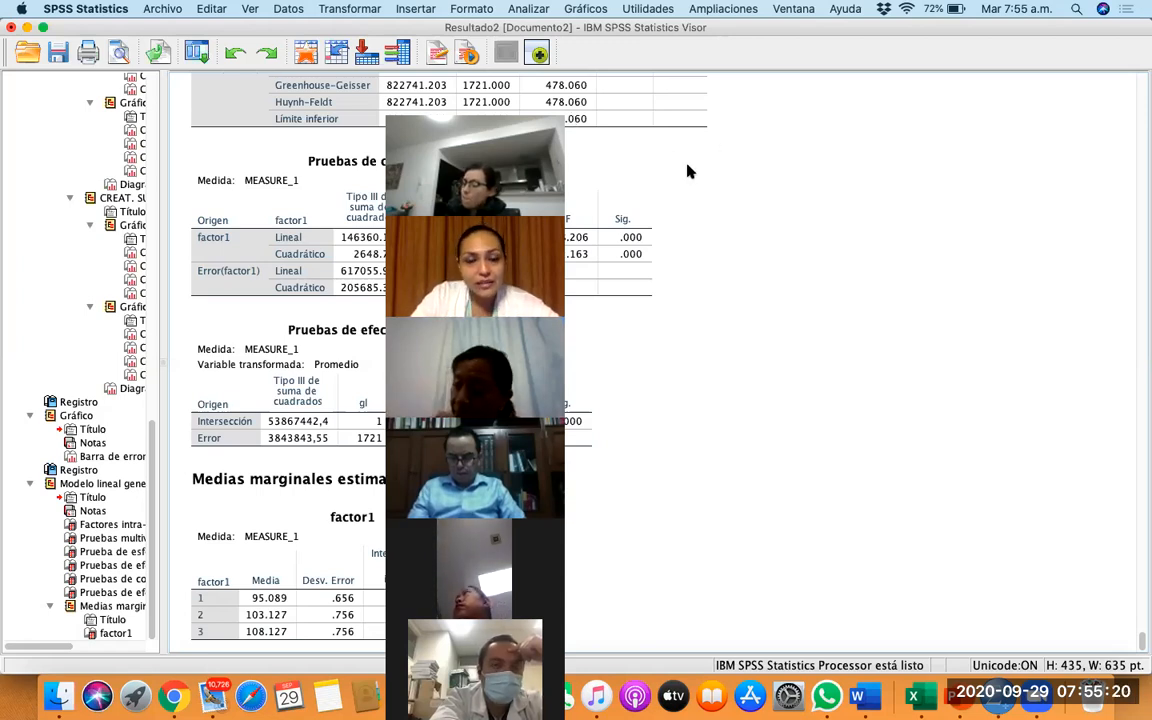
click(200, 52)
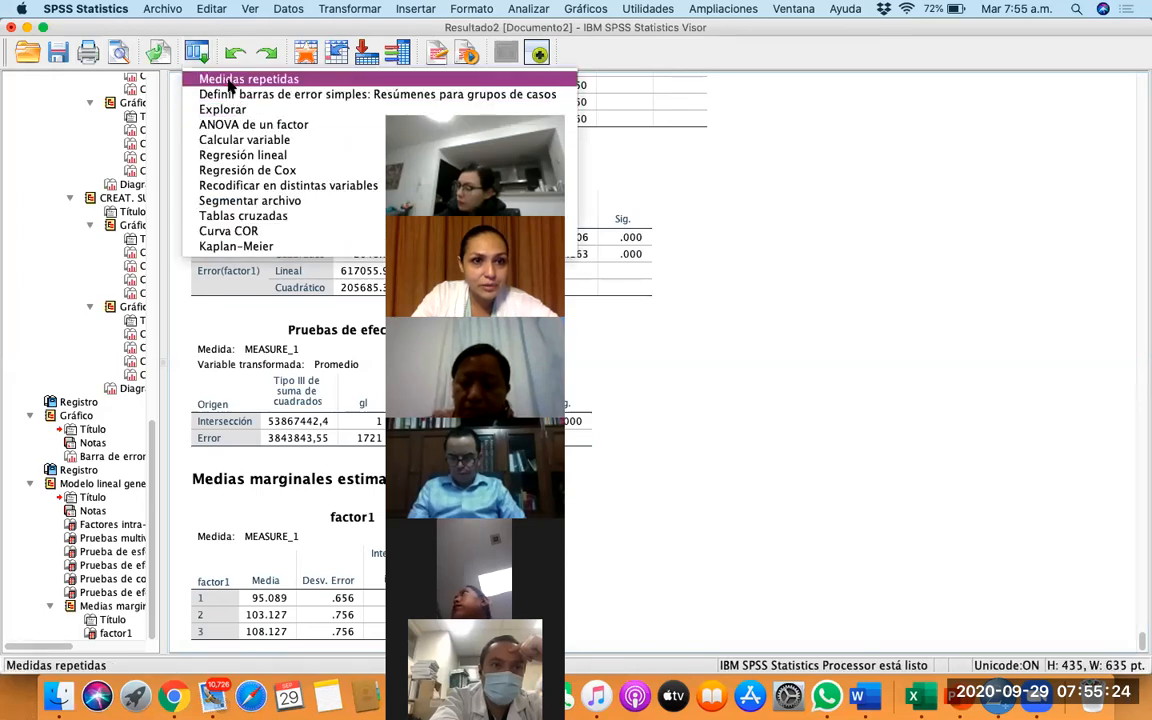
click(232, 80)
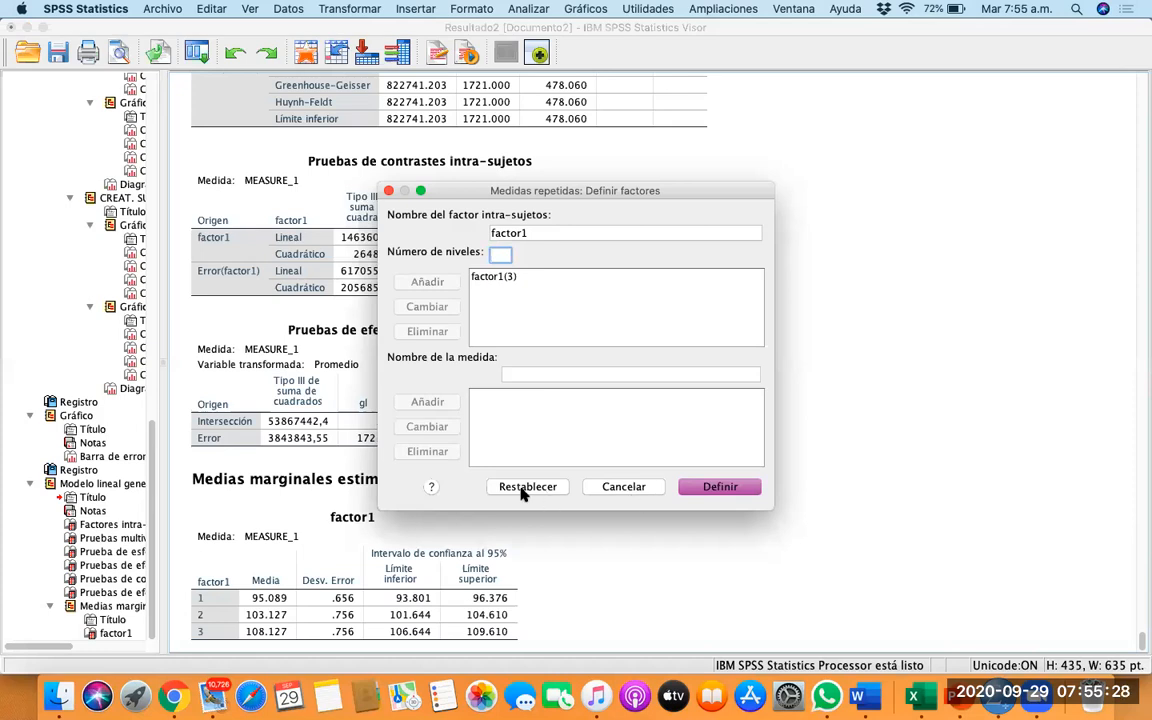
click(623, 486)
click(192, 52)
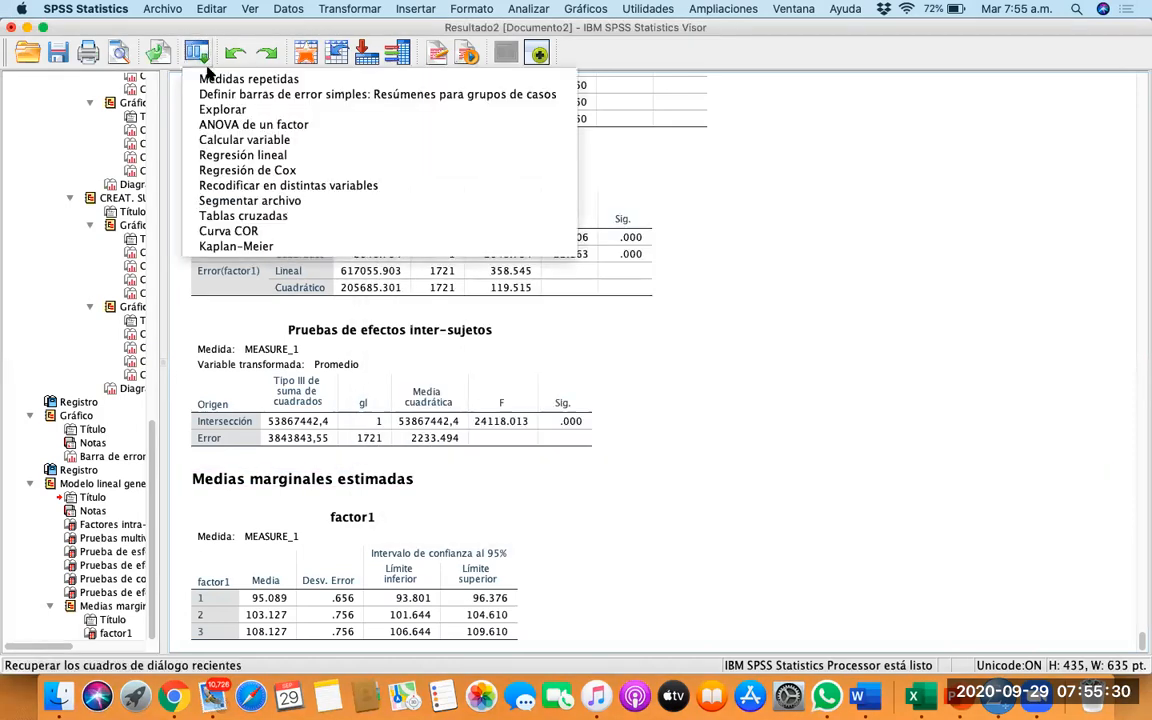
click(213, 80)
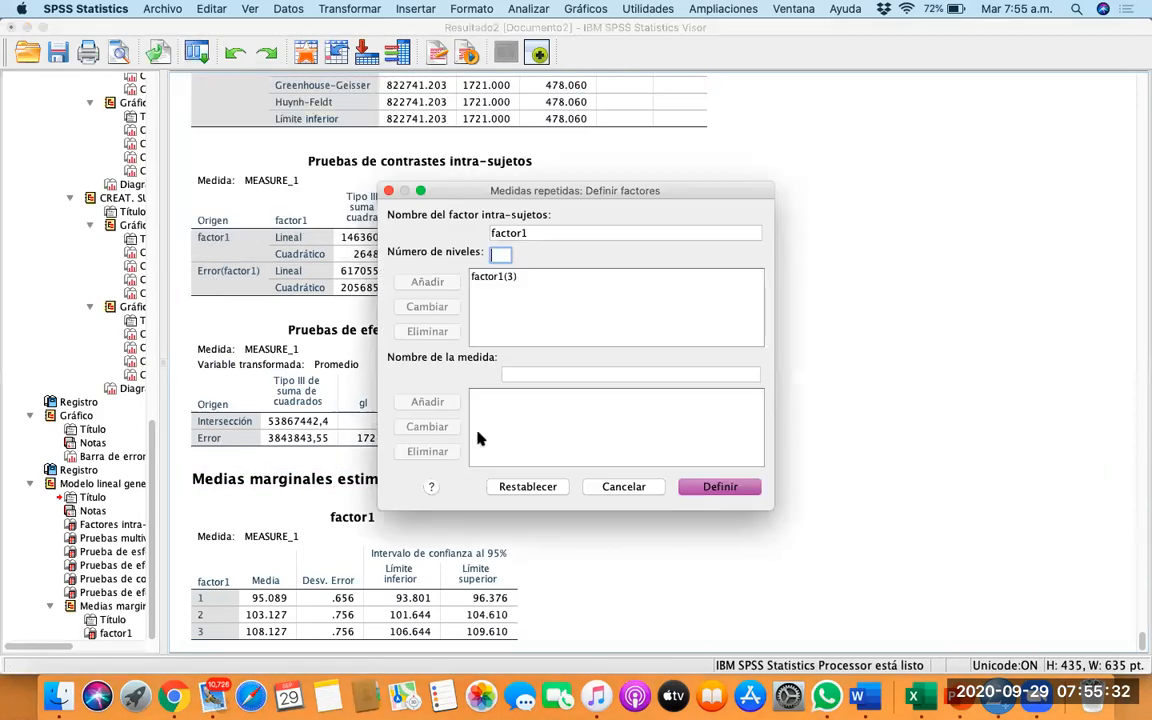
text(3)
click(427, 282)
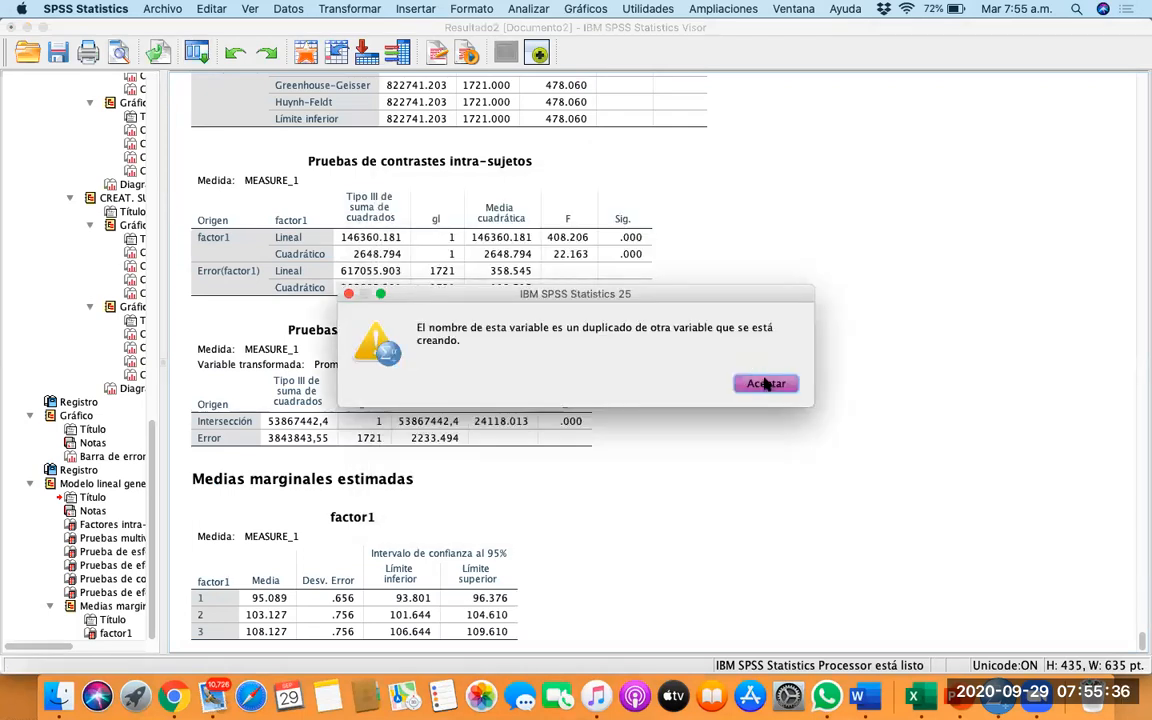
click(766, 384)
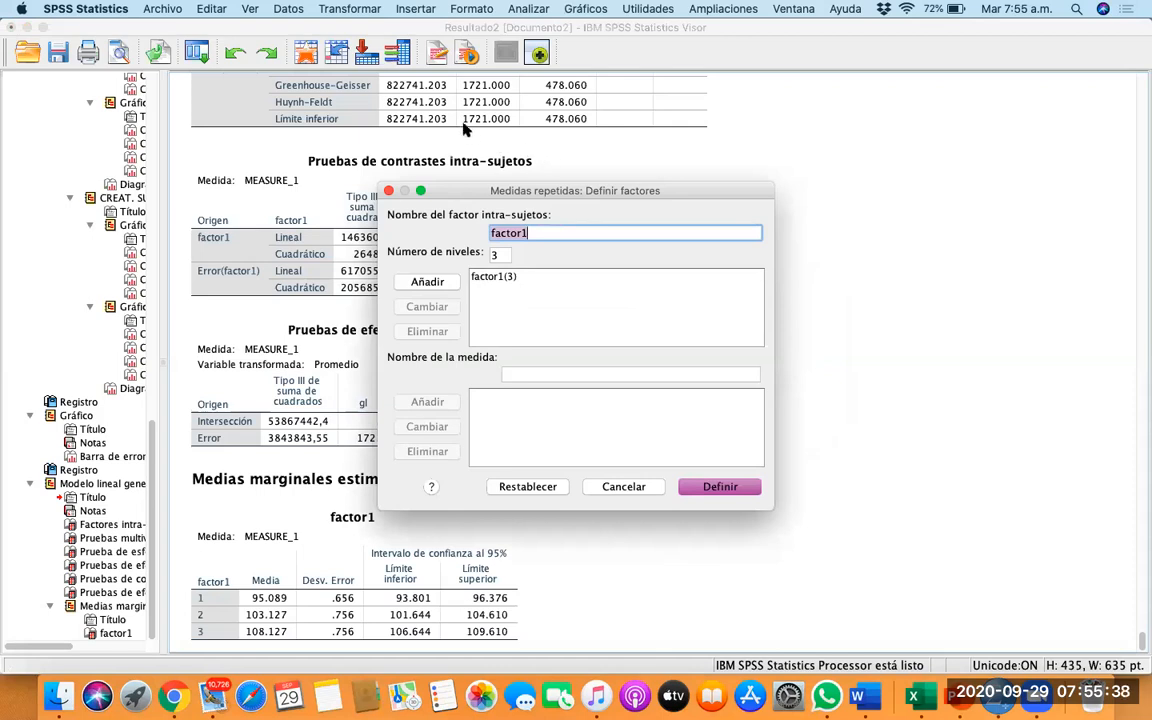
click(610, 485)
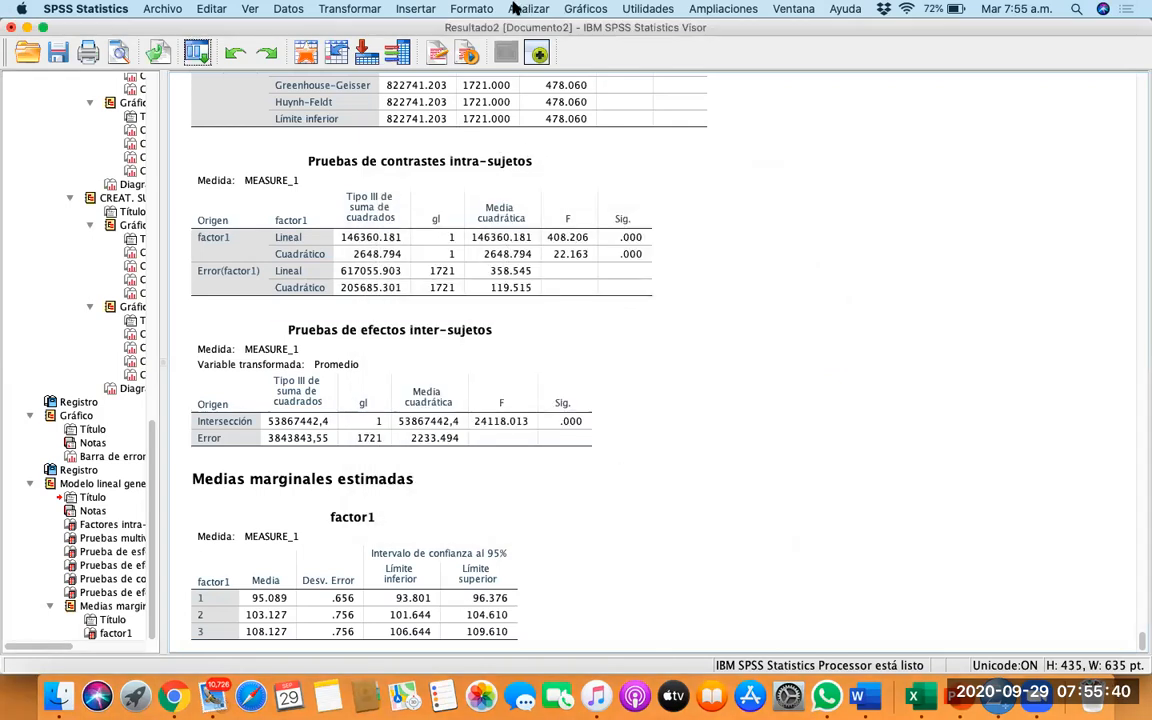
Reopen the repeated measures model with the existing factor1(3) definition, check its post hoc comparison options, and close it
click(512, 8)
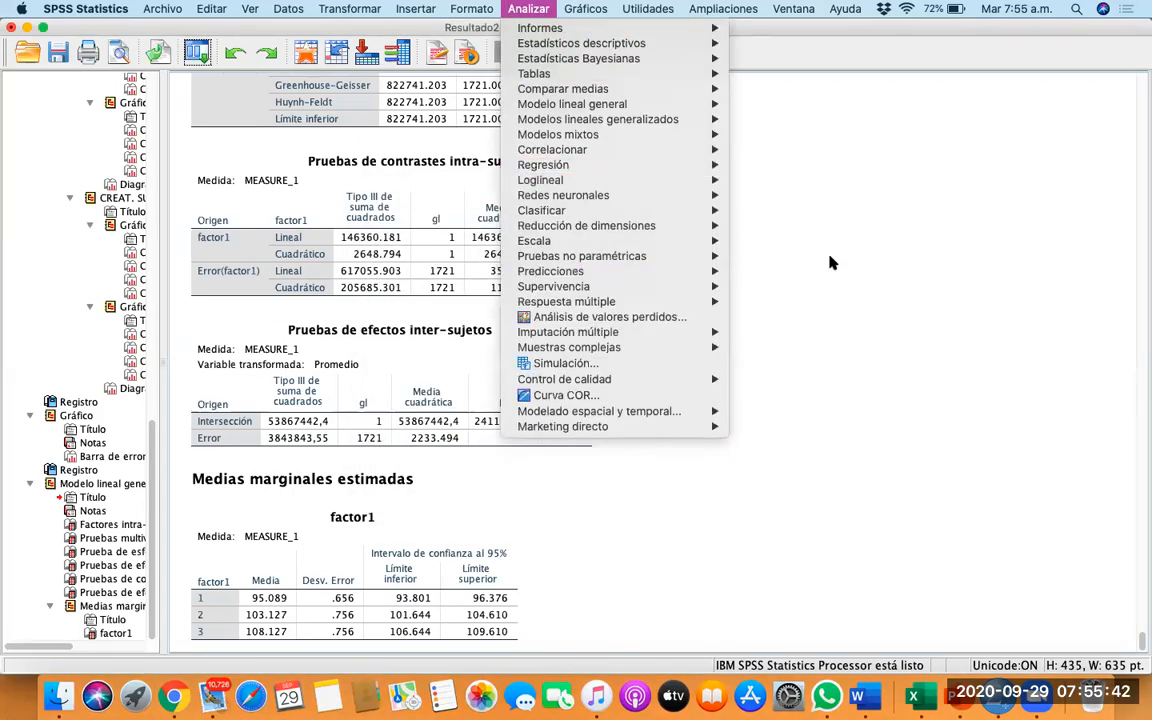
mouse_move(636, 110)
click(790, 139)
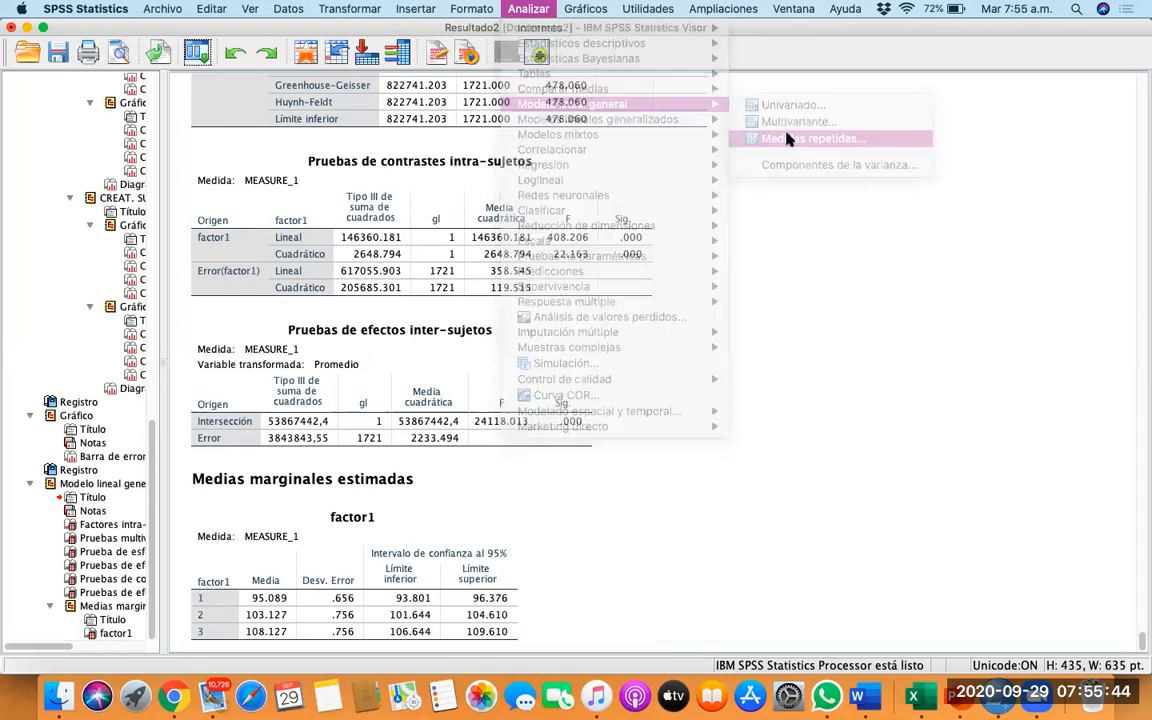
click(500, 257)
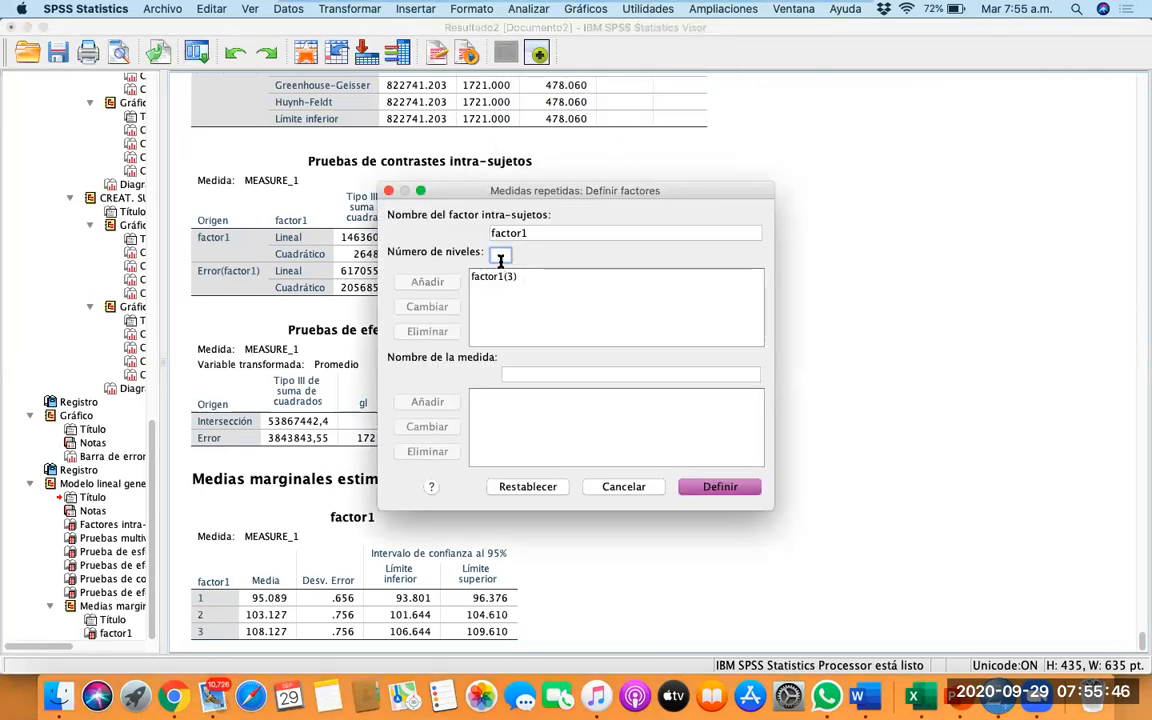
click(703, 485)
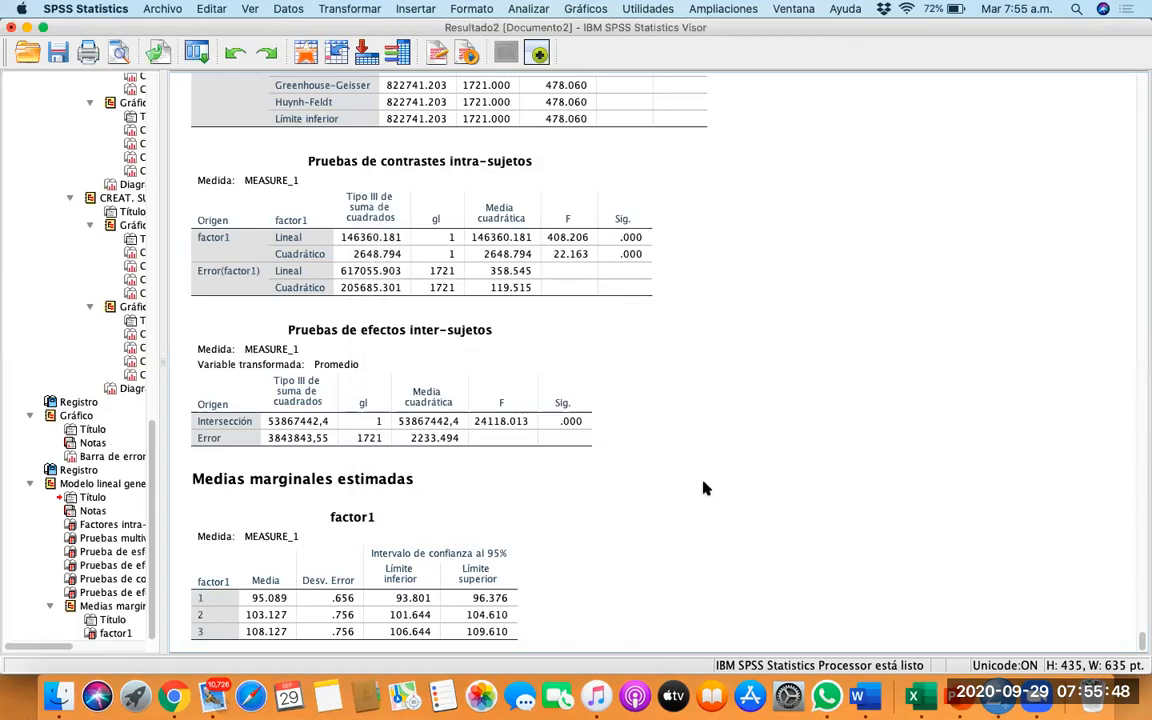
click(725, 249)
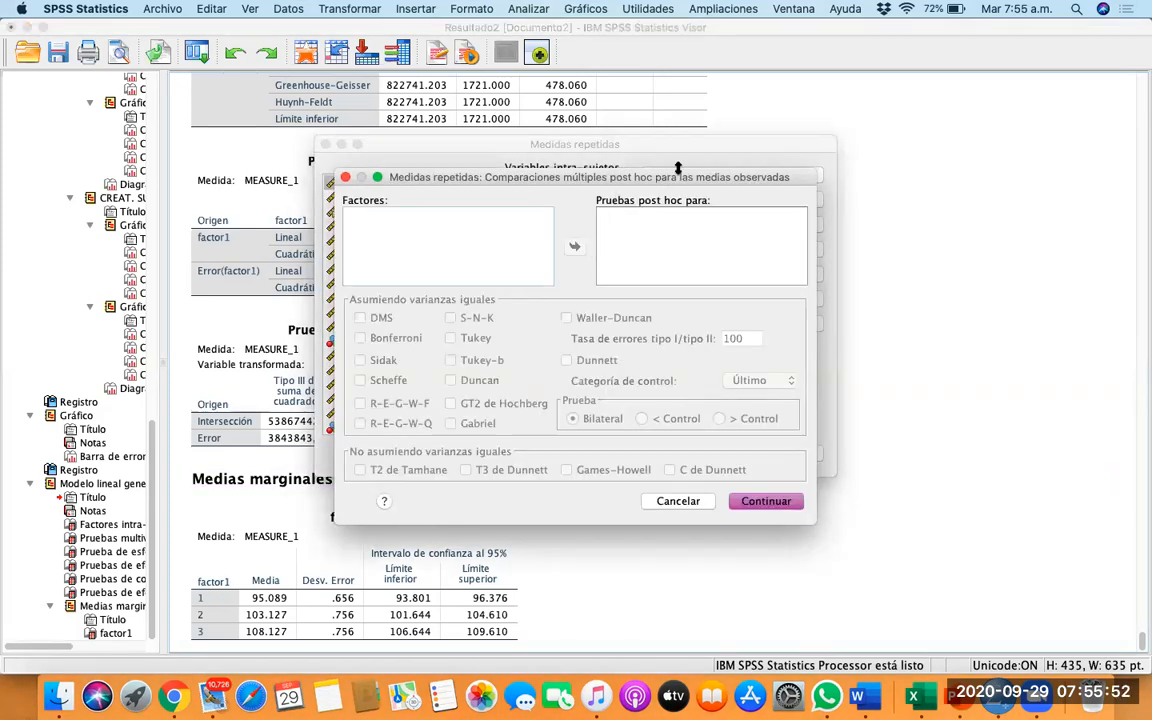
click(745, 538)
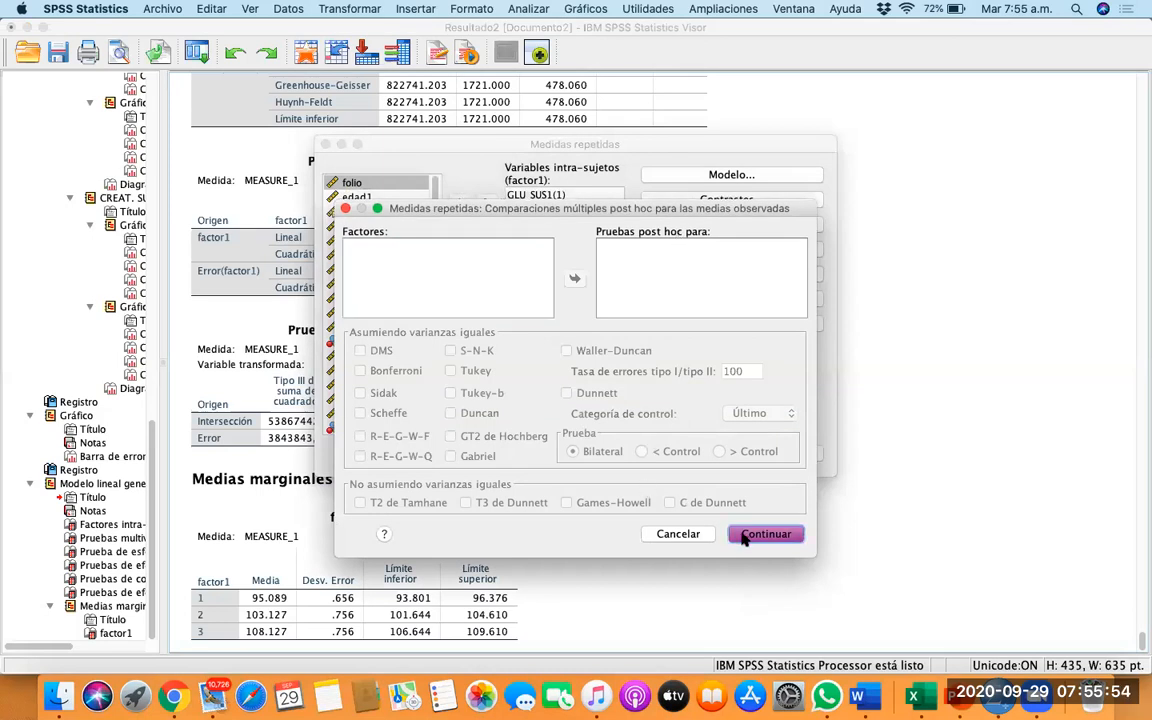
click(325, 144)
Review the general linear model output from the marginal means back up to the GLM syntax and within-subjects factors table
scroll(697, 384, down, 1)
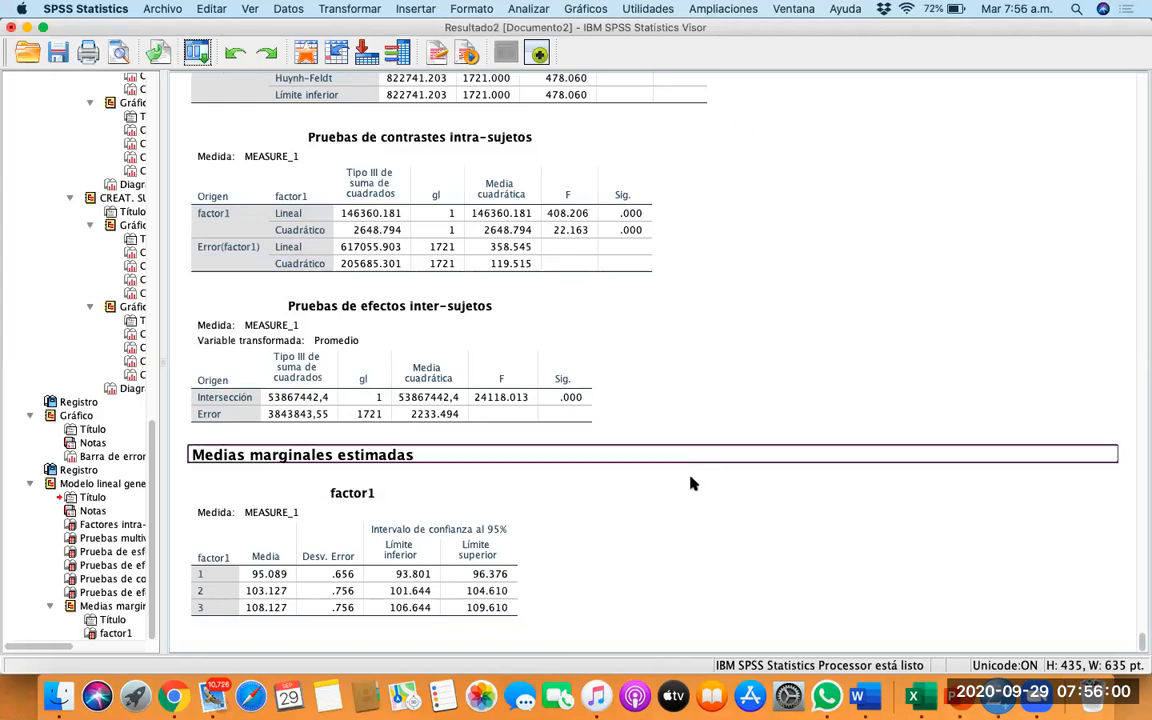
scroll(684, 420, up, 1)
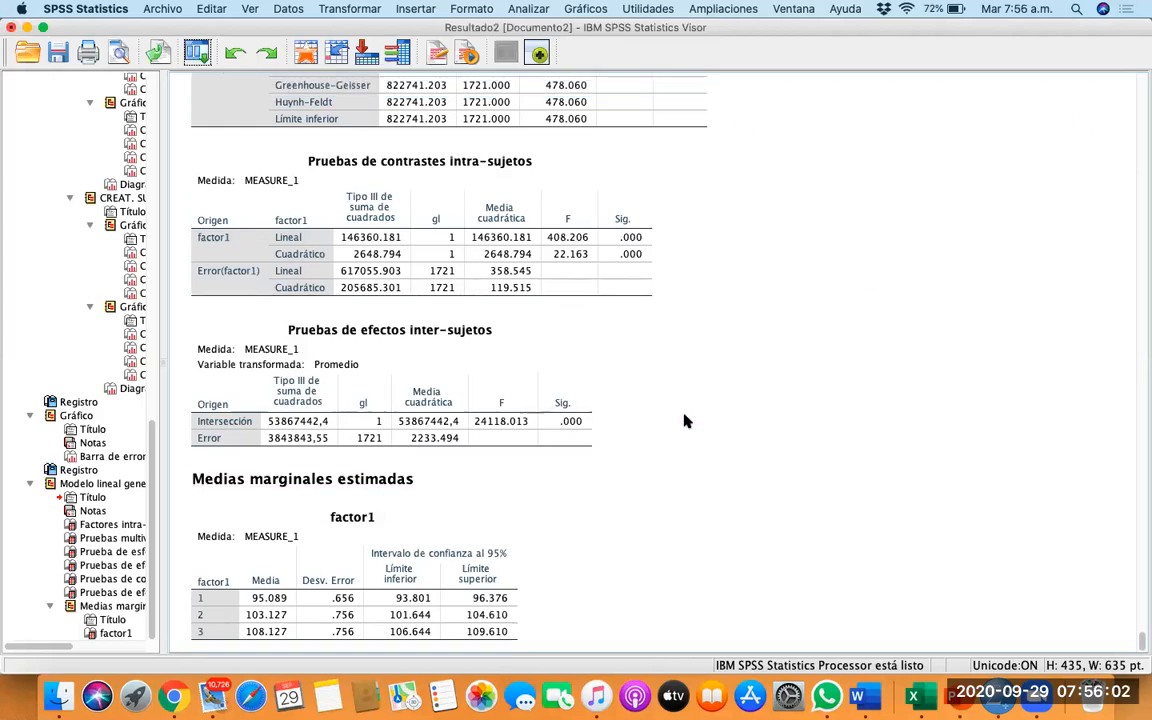
scroll(680, 410, up, 5)
scroll(679, 403, up, 20)
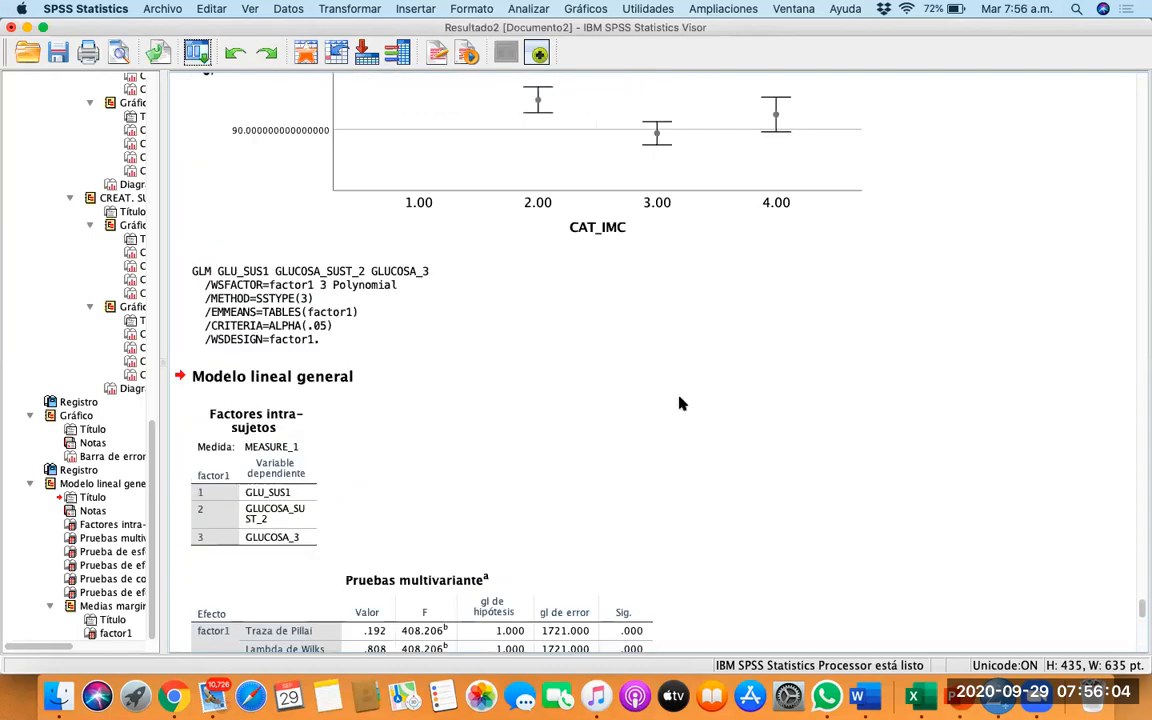
Go back through the output to examine the one-way ANOVA table and the Bonferroni multiple comparisons of CKDEPI_11 by CAT_IMC
scroll(679, 403, up, 20)
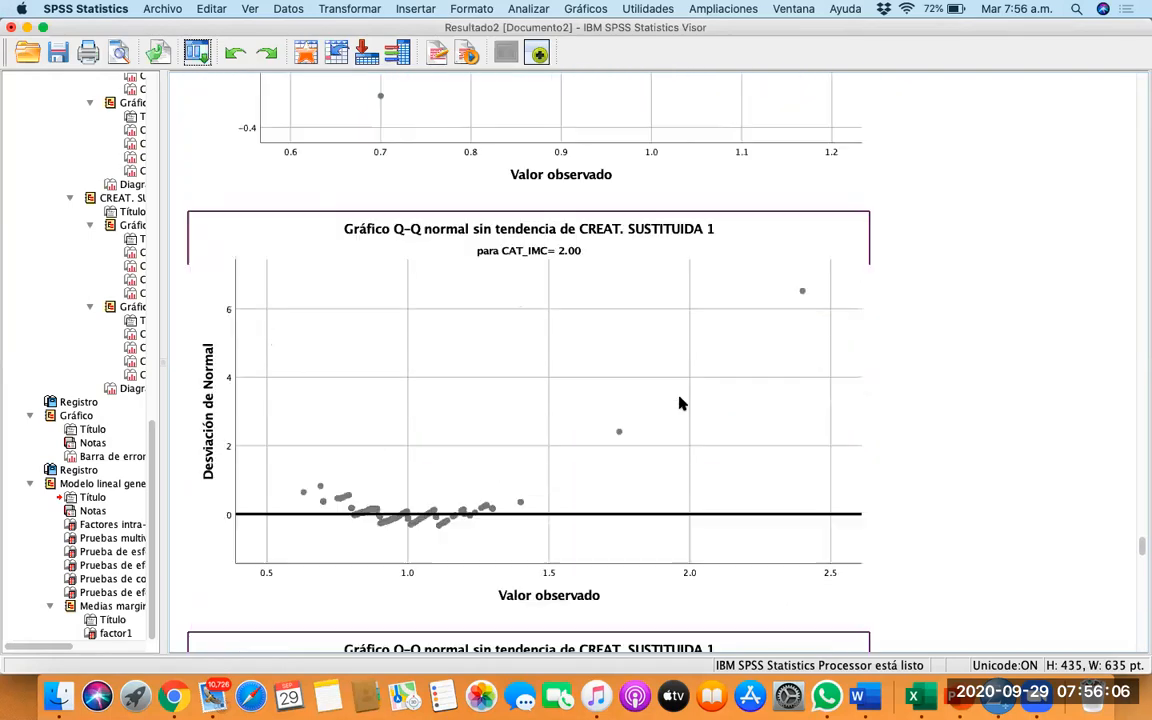
scroll(679, 403, up, 20)
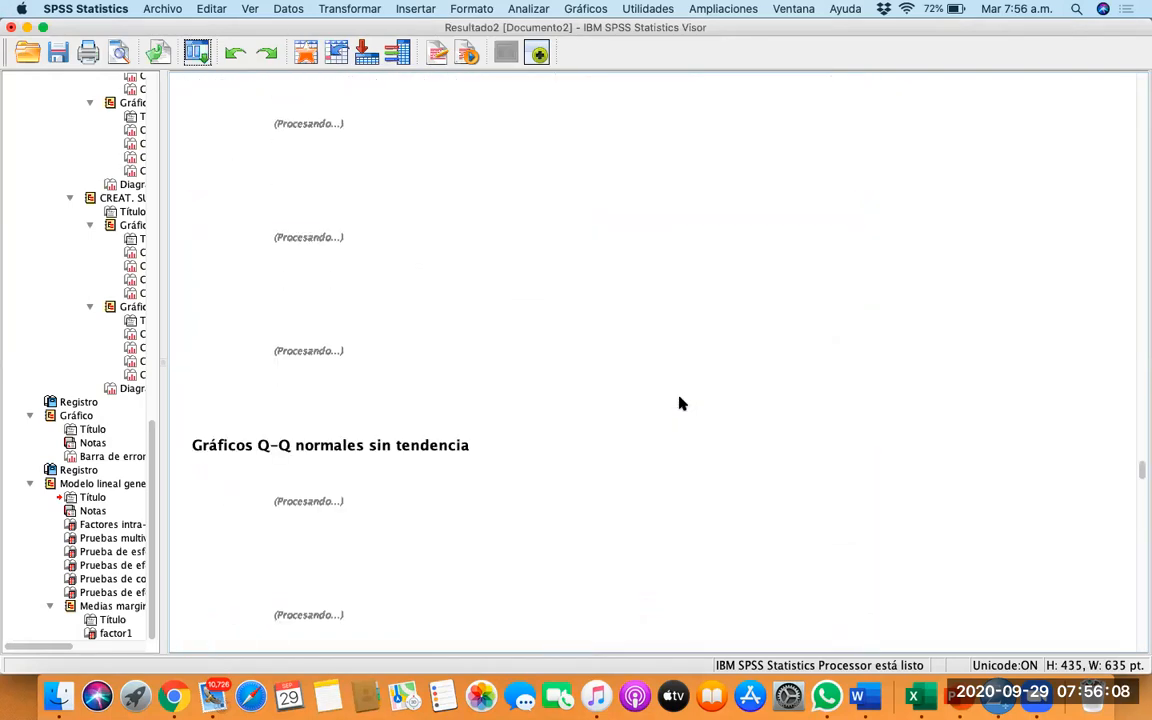
scroll(679, 403, down, 5)
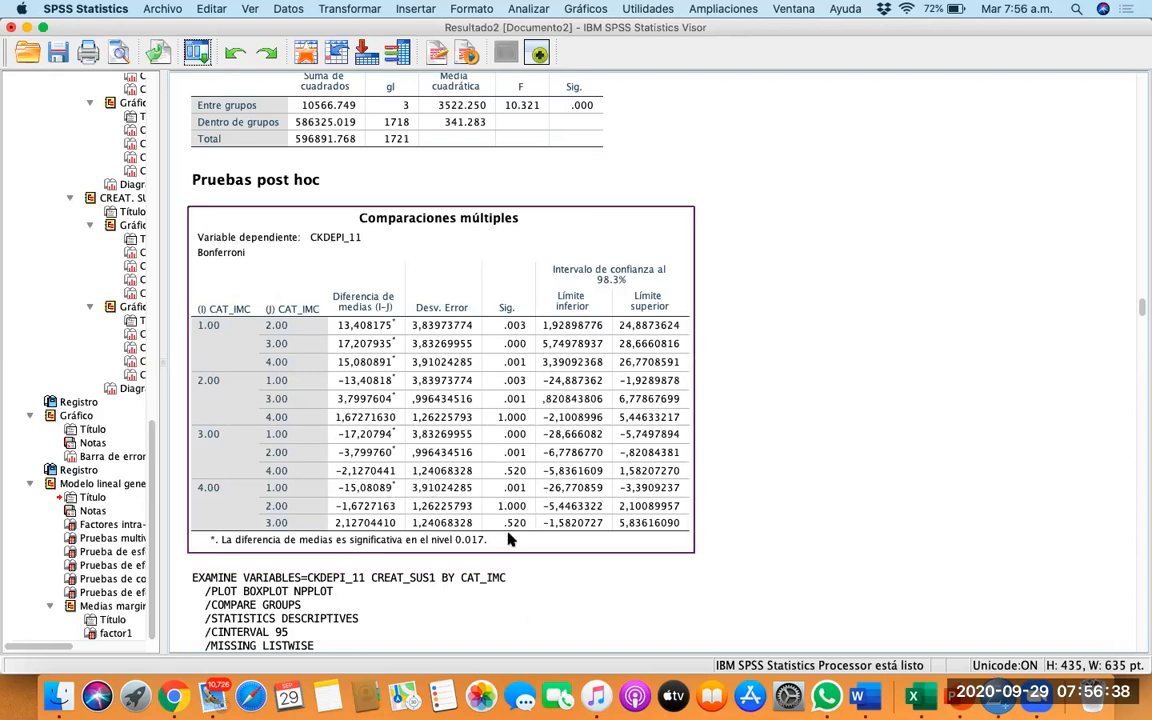
scroll(531, 457, down, 4)
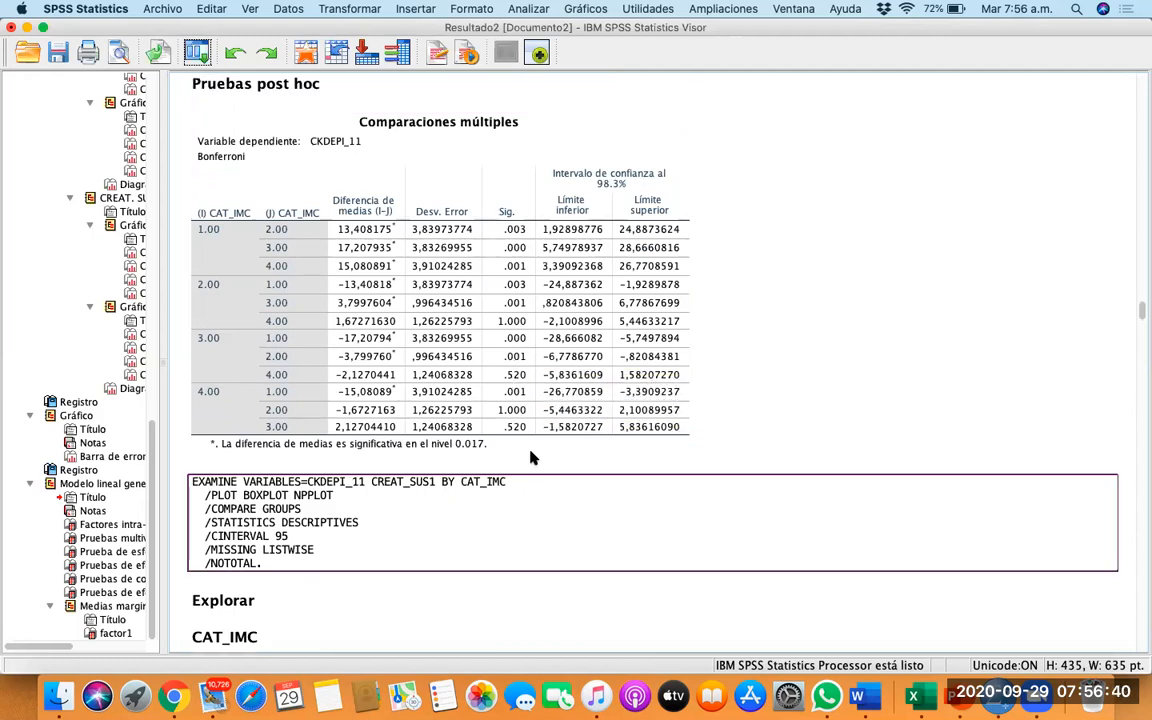
click(1033, 109)
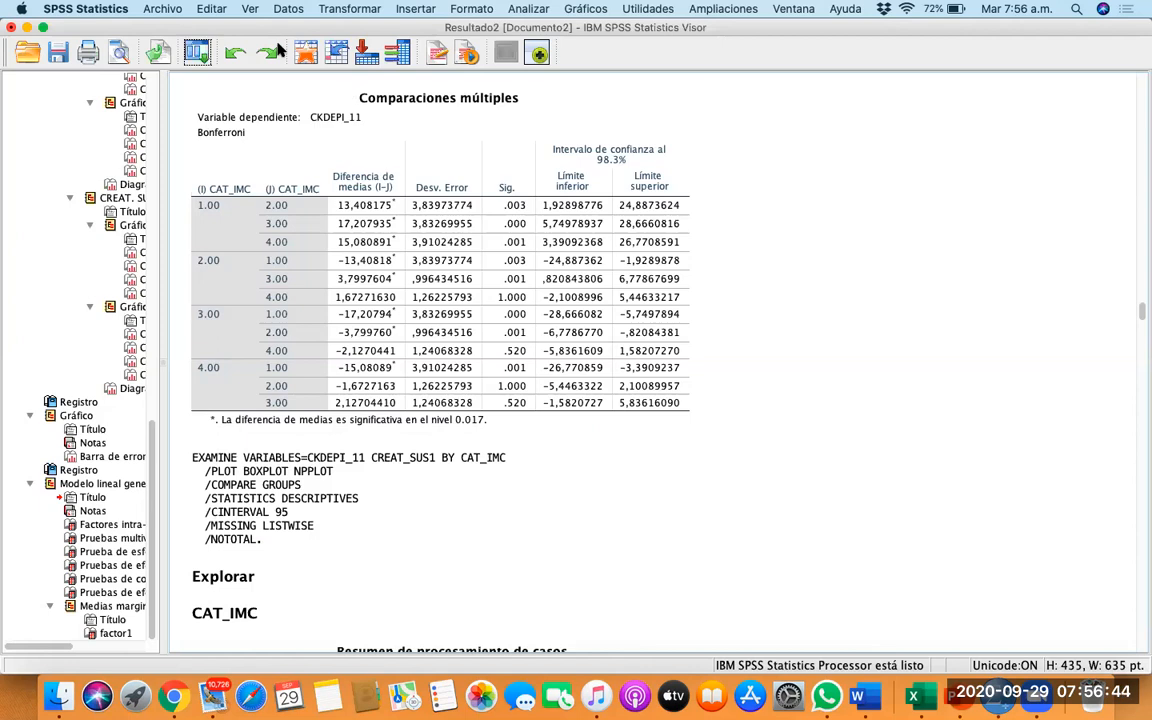
click(203, 112)
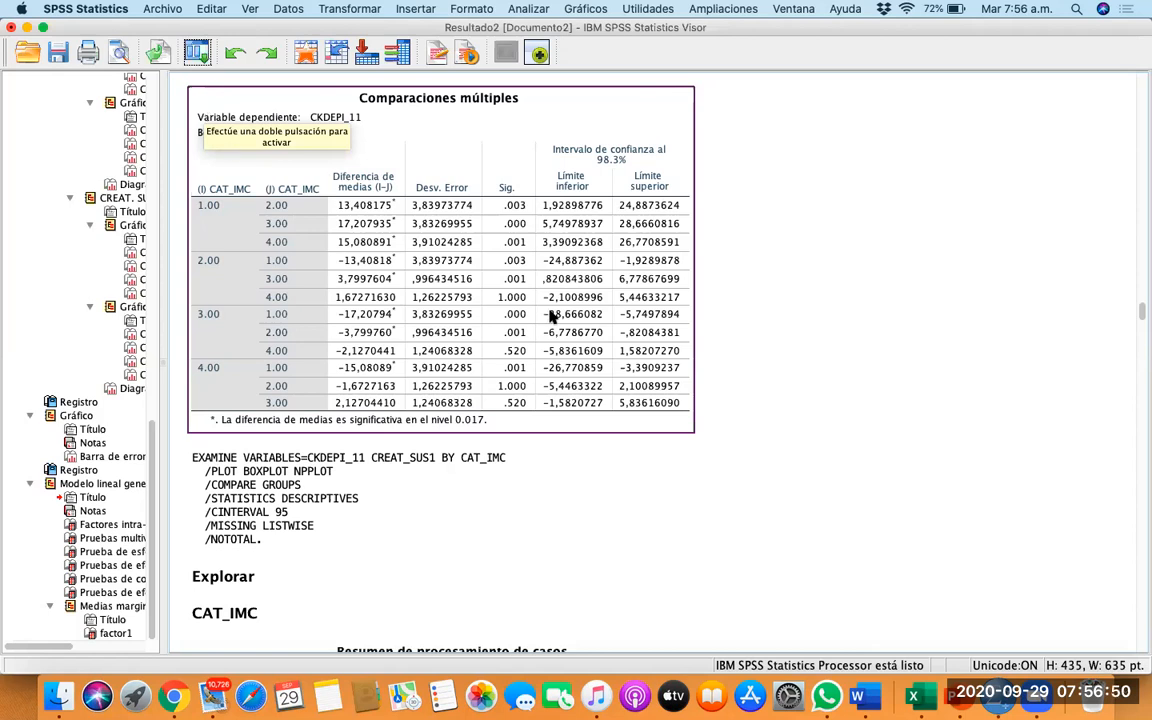
click(979, 125)
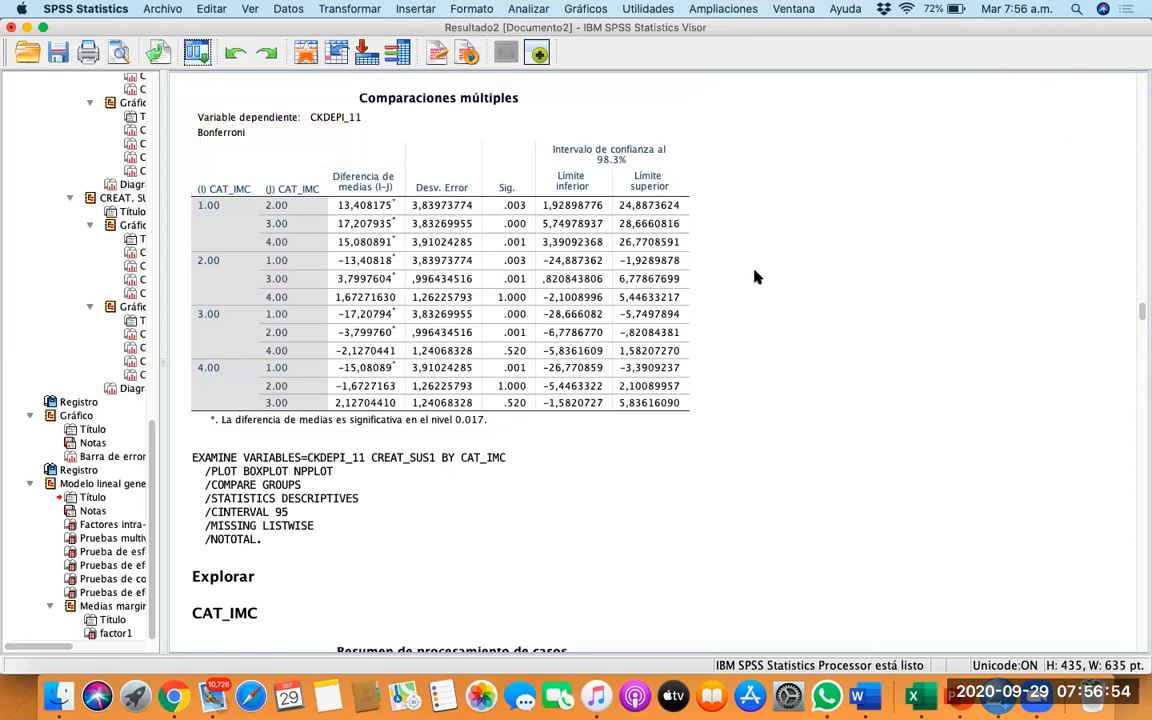
scroll(756, 290, down, 5)
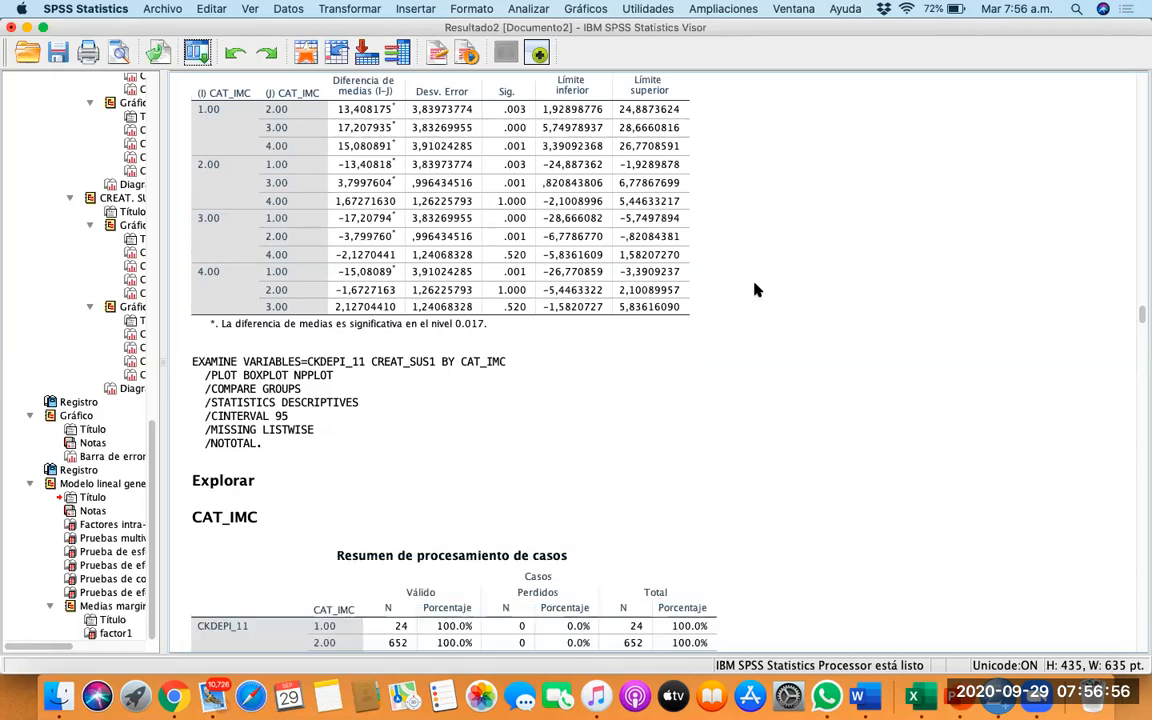
scroll(811, 284, up, 10)
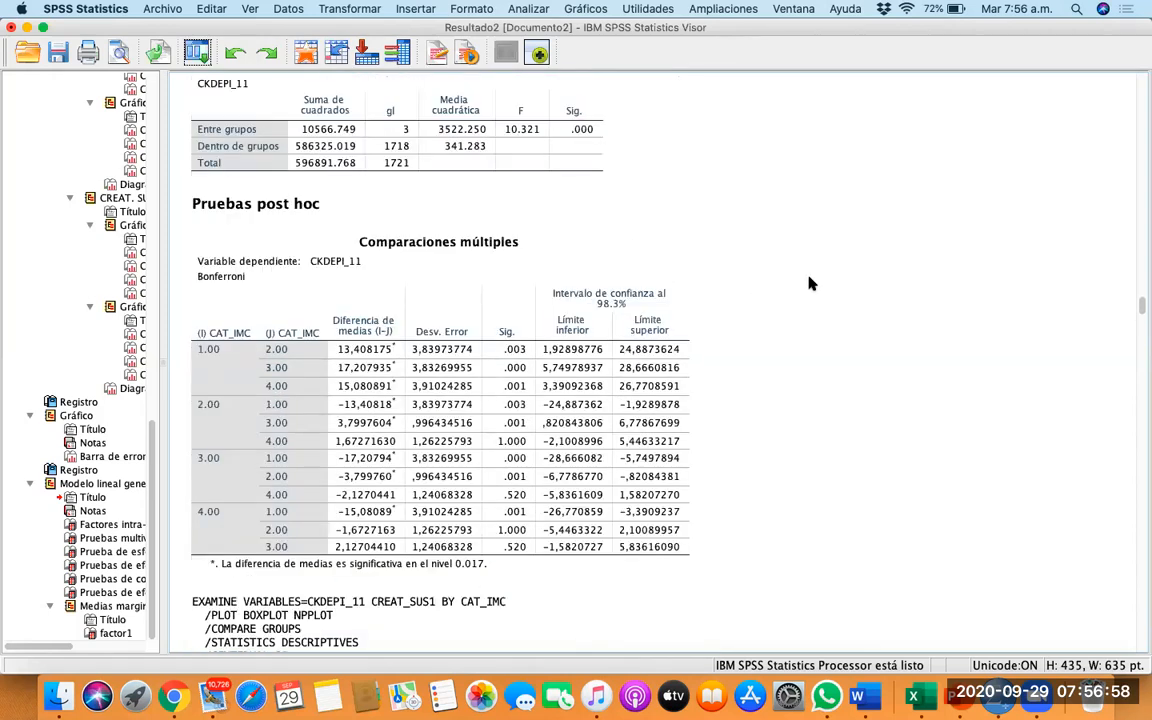
scroll(855, 348, down, 1)
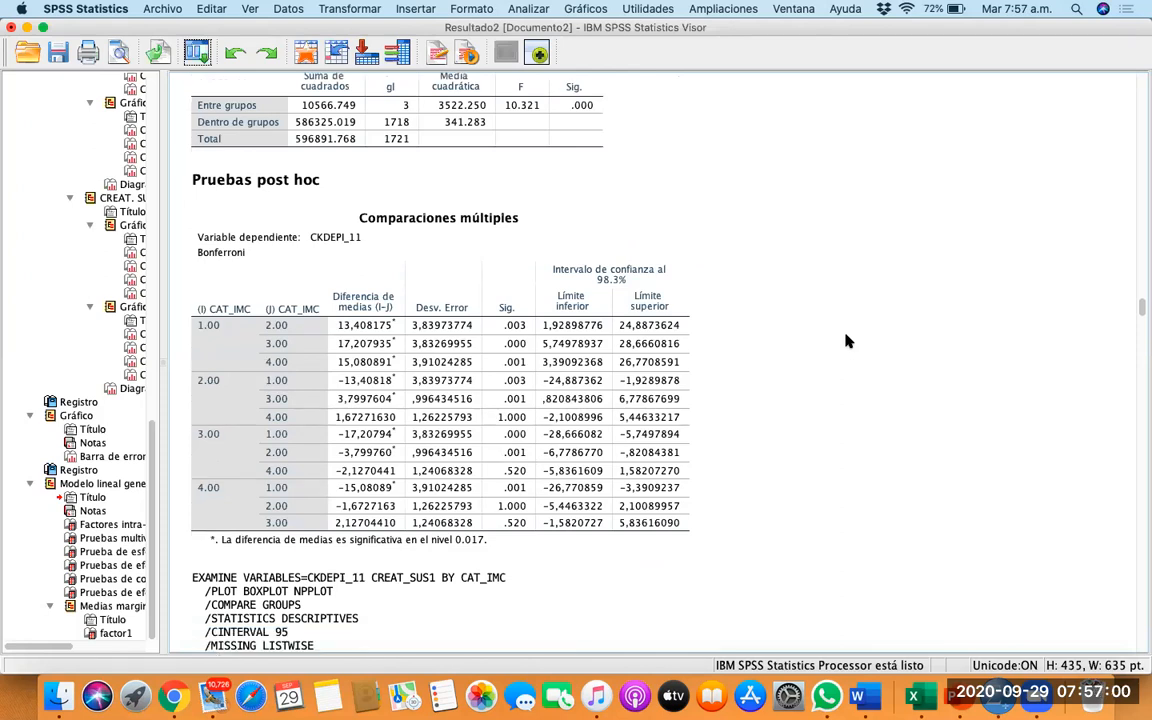
click(995, 180)
click(1040, 120)
click(442, 375)
Start a paired-samples t test and assign TRIGLICÉRIDOS SUST. 1 as the first variable of pair 1
click(522, 8)
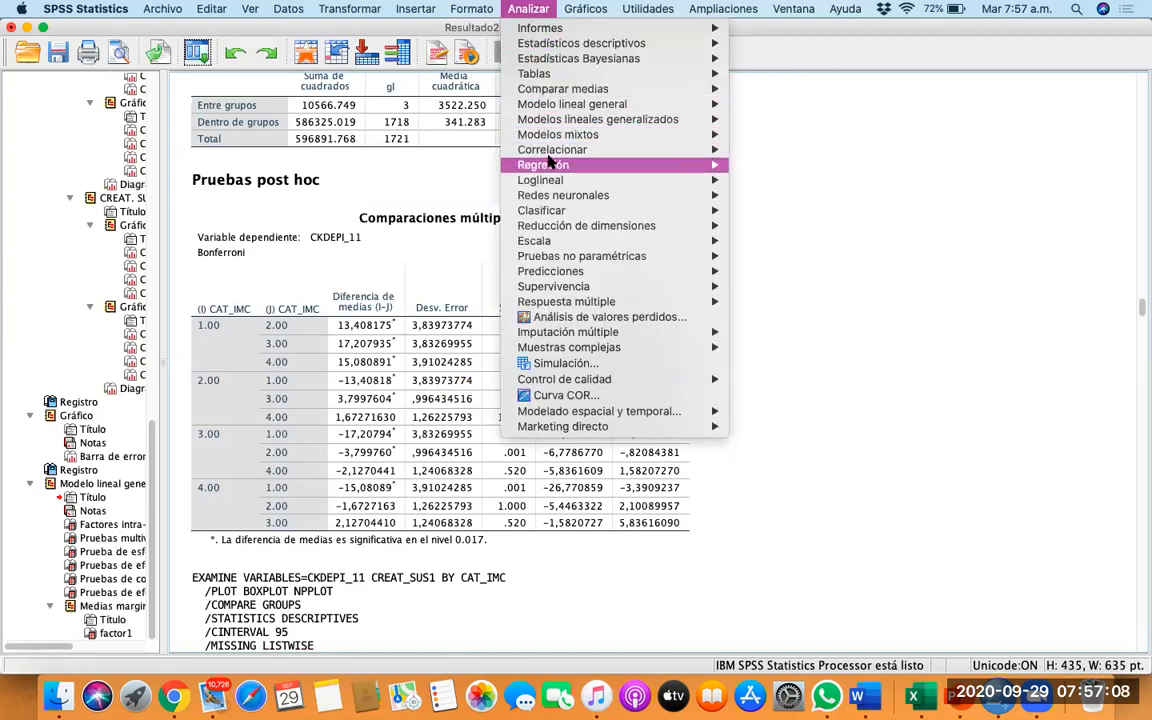
mouse_move(548, 162)
mouse_move(567, 90)
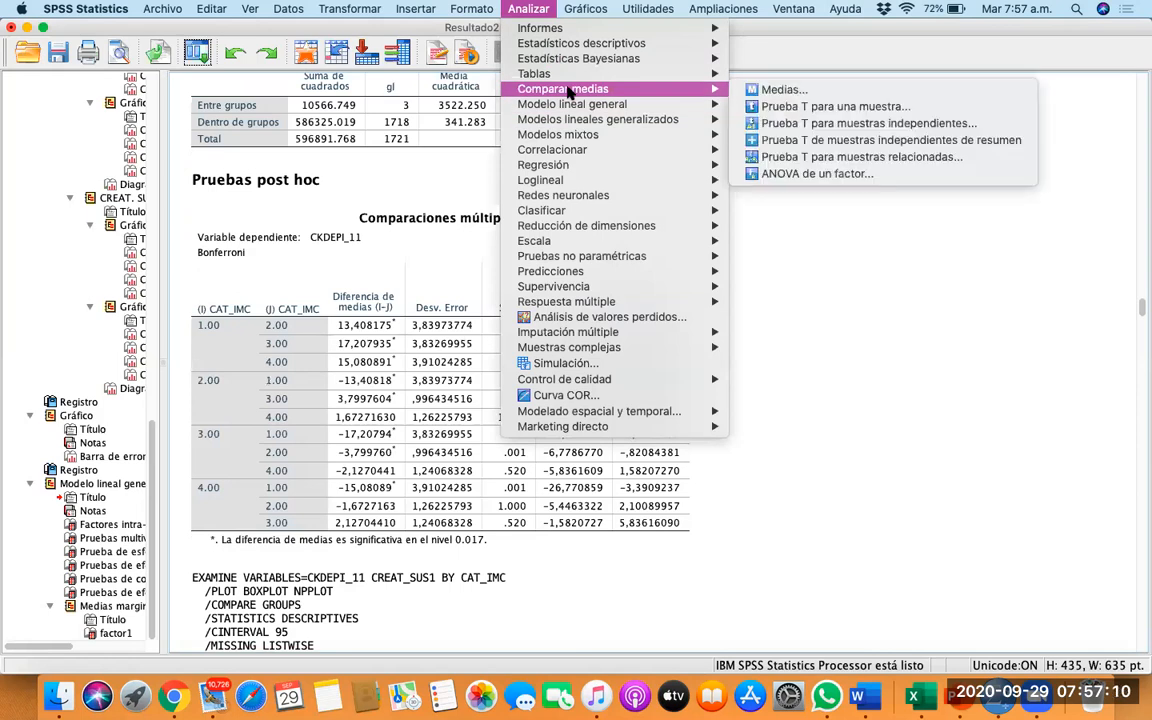
click(805, 158)
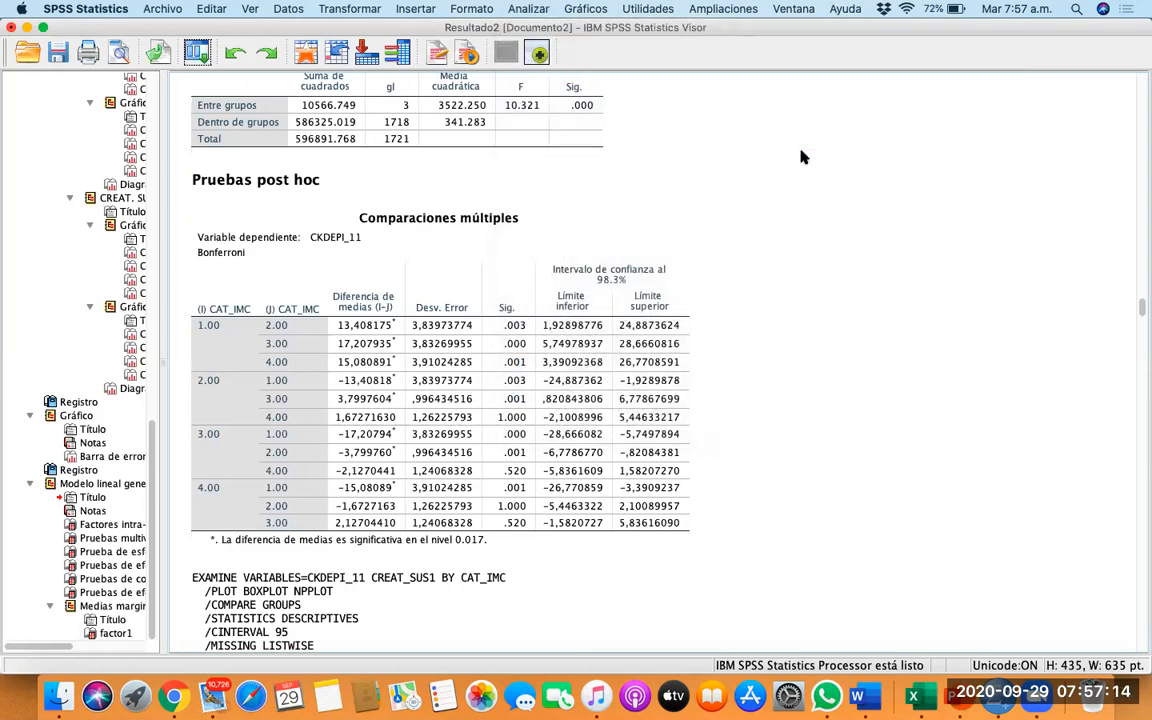
drag(111, 27, 171, 47)
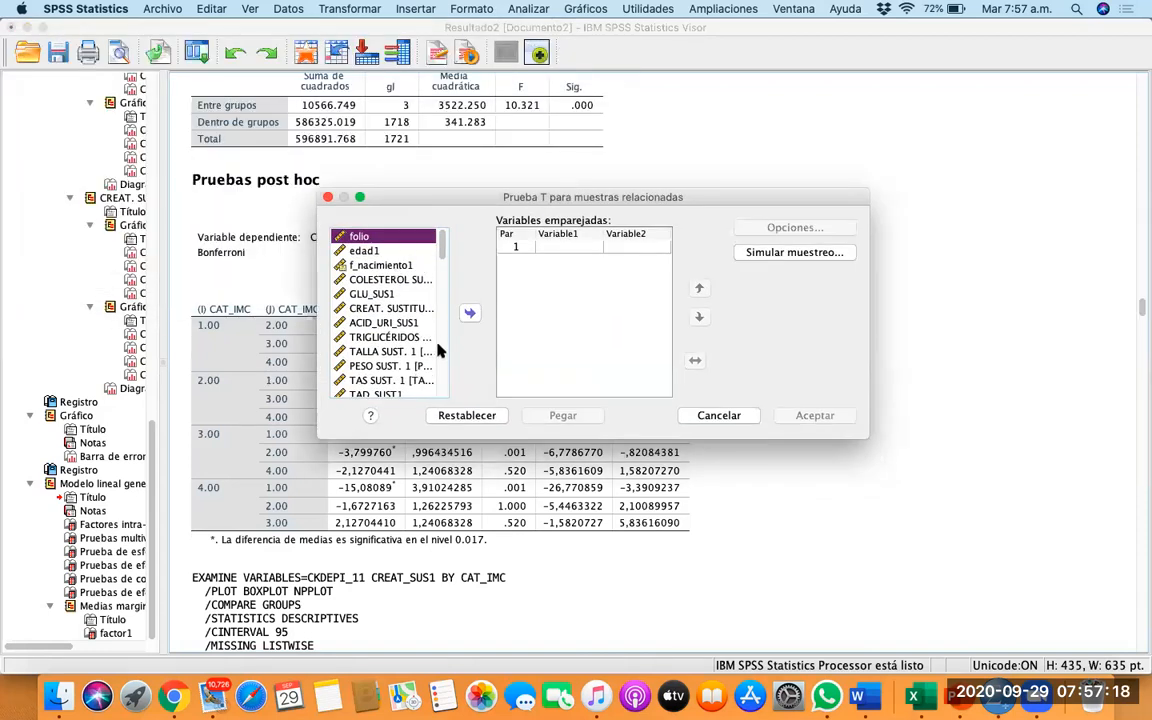
click(391, 300)
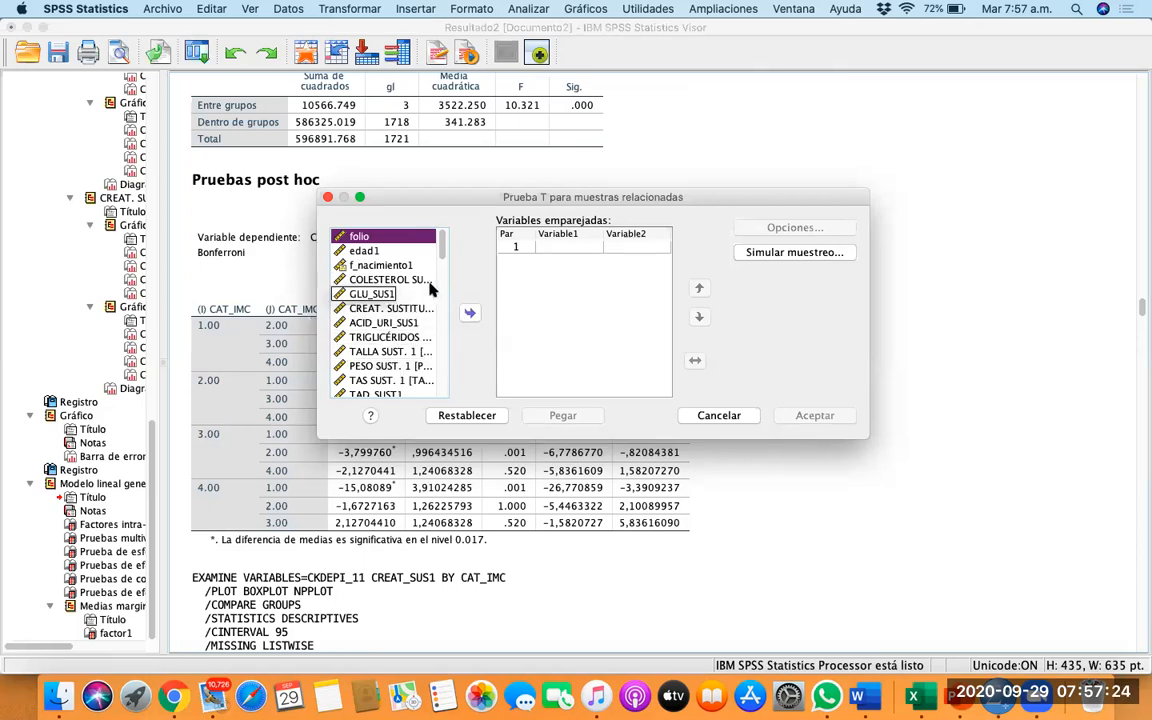
click(420, 350)
click(418, 337)
click(469, 312)
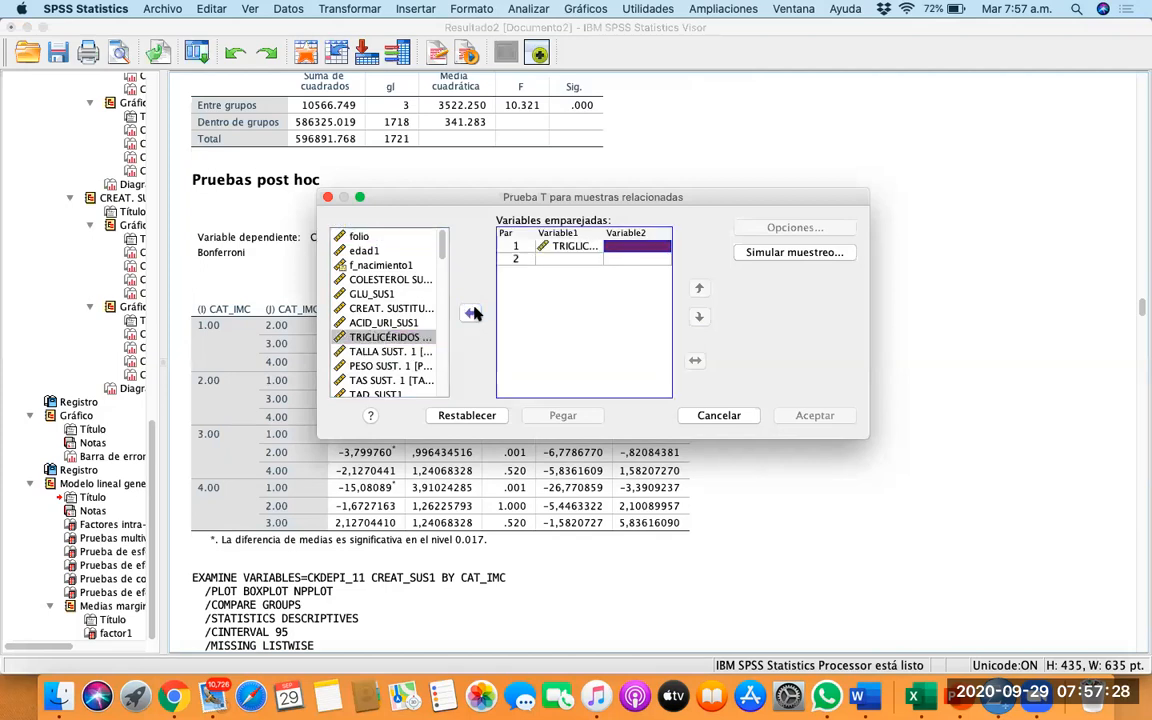
Add TRIGLUICERIDOS SUST. 2 as the second variable of pair 1 and run the paired-samples t test
scroll(390, 328, down, 3)
scroll(390, 328, down, 3)
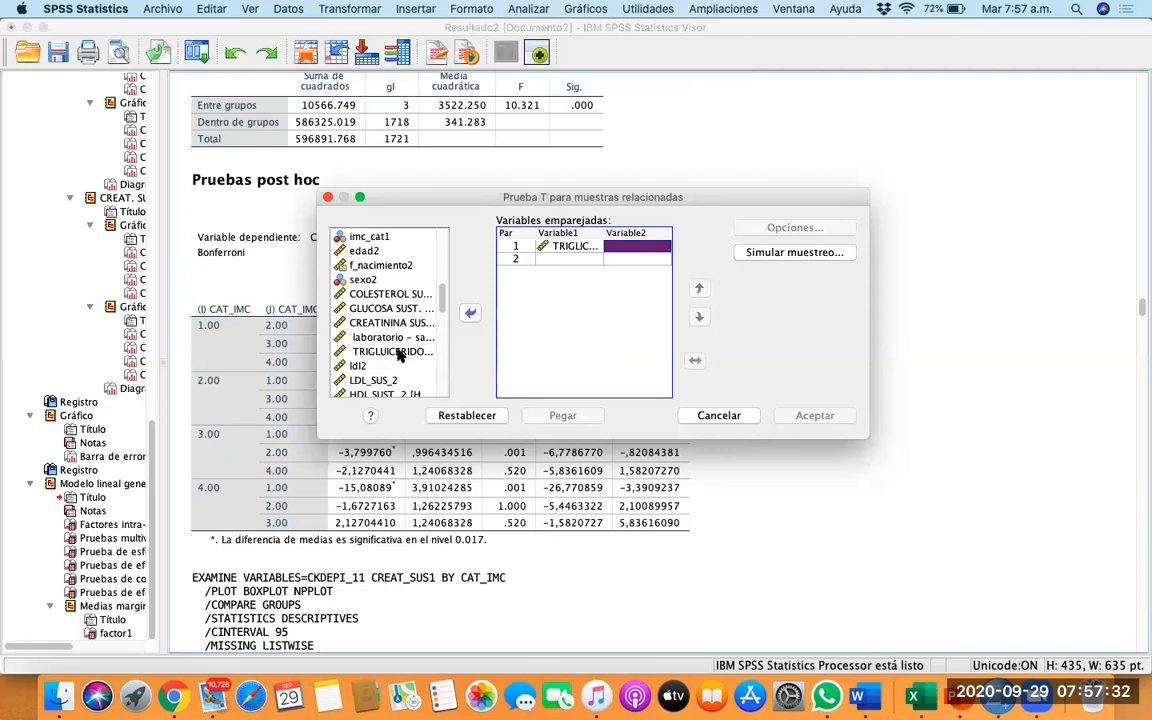
click(390, 351)
click(470, 314)
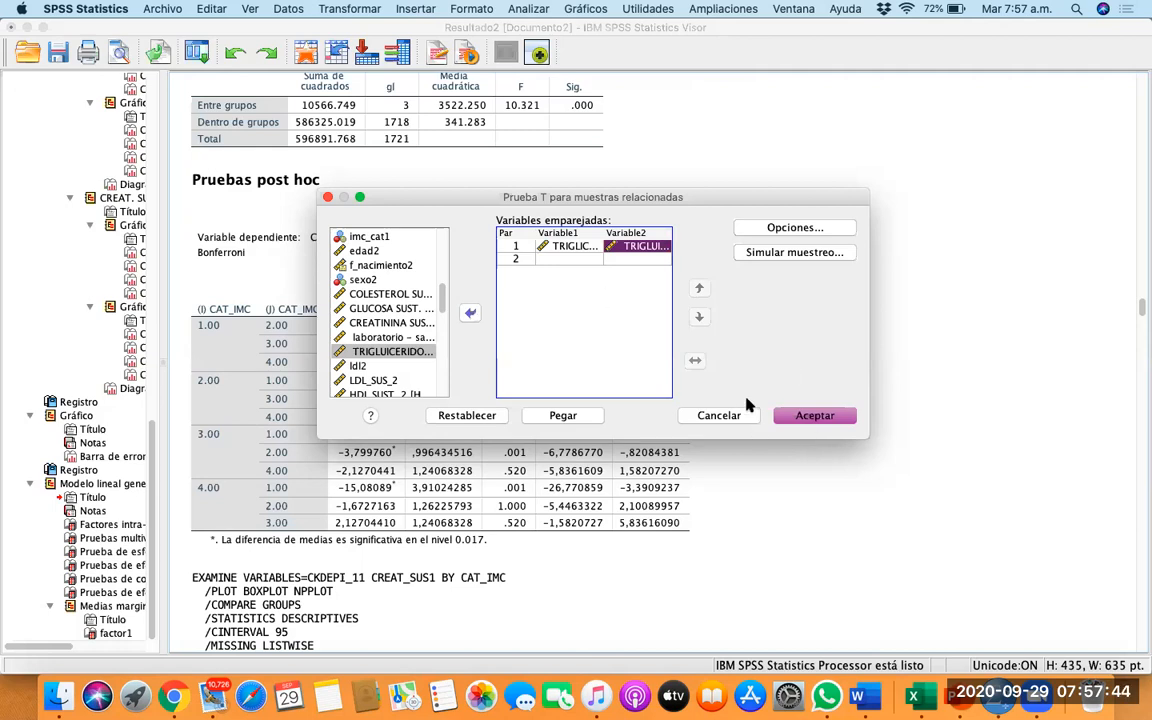
drag(703, 201, 708, 203)
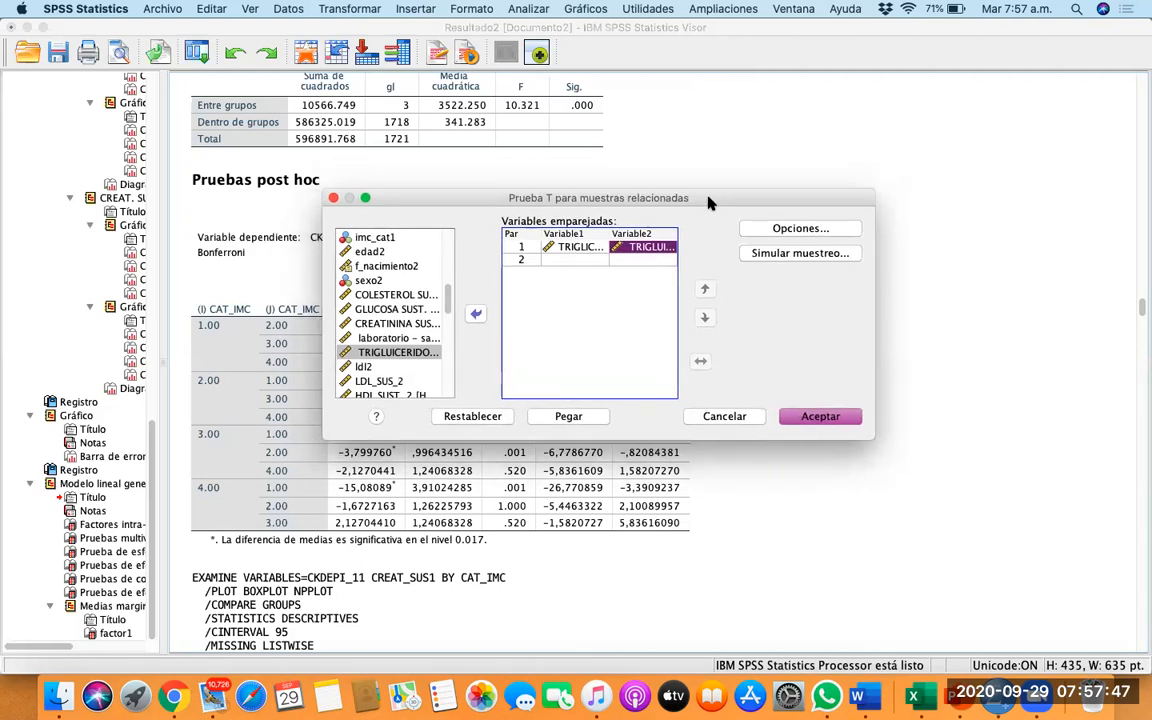
click(842, 418)
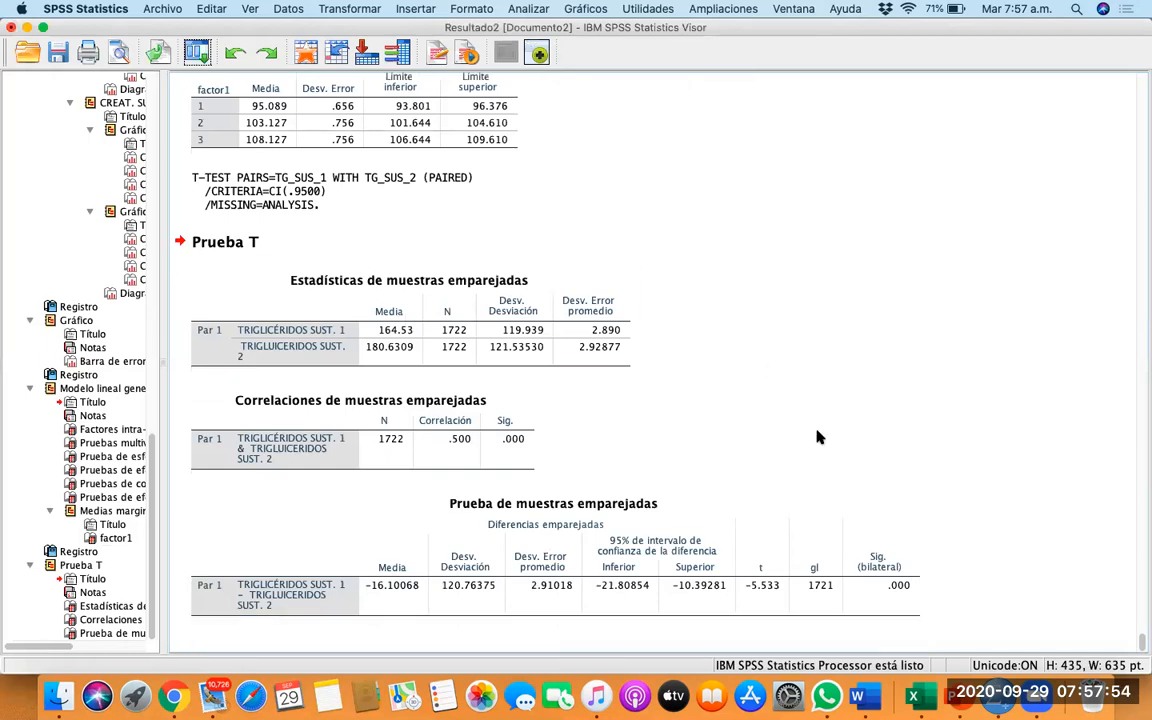
click(302, 333)
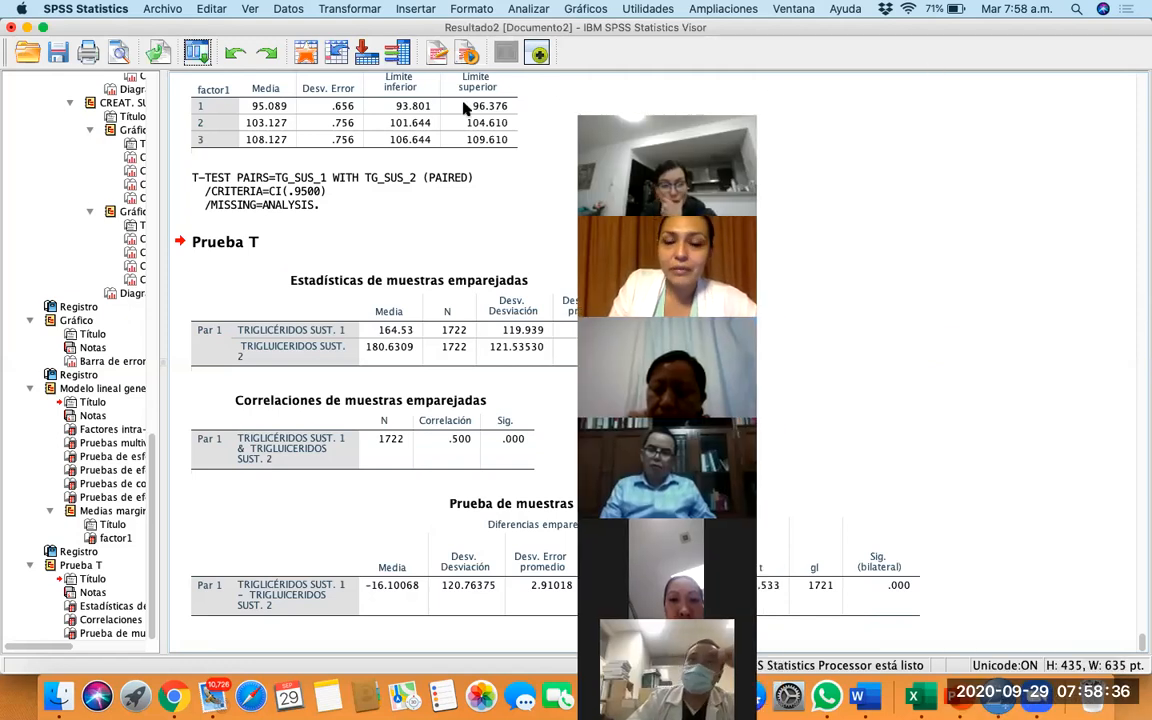
drag(694, 106, 368, 104)
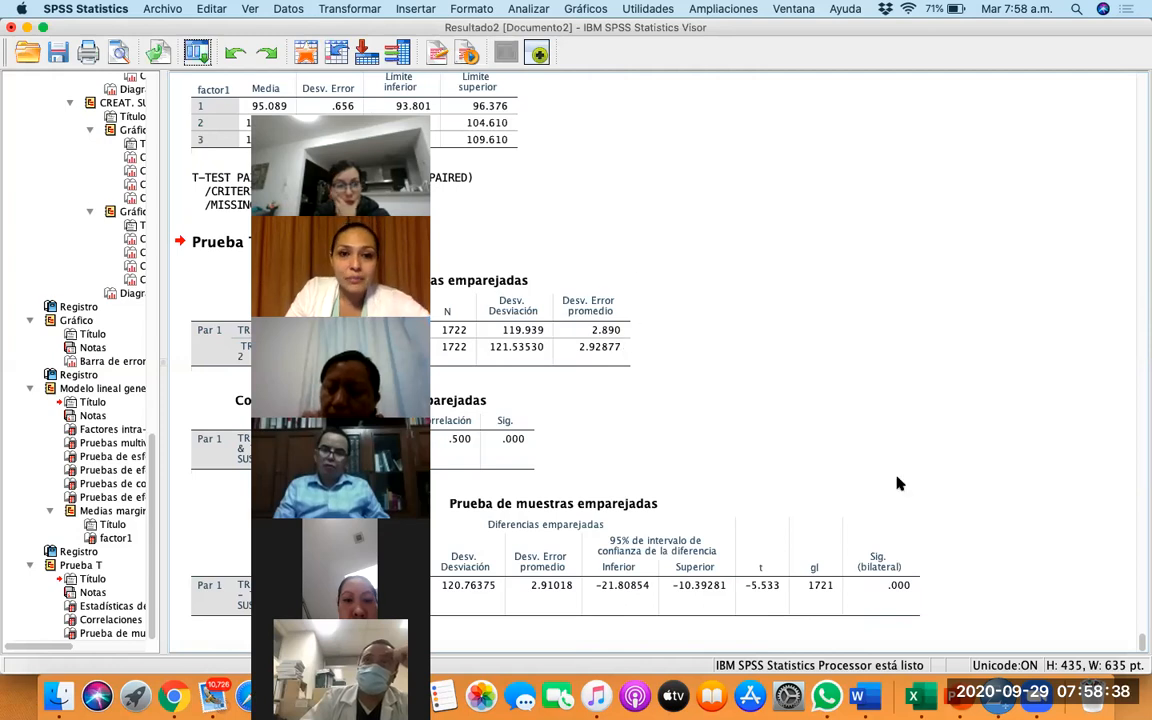